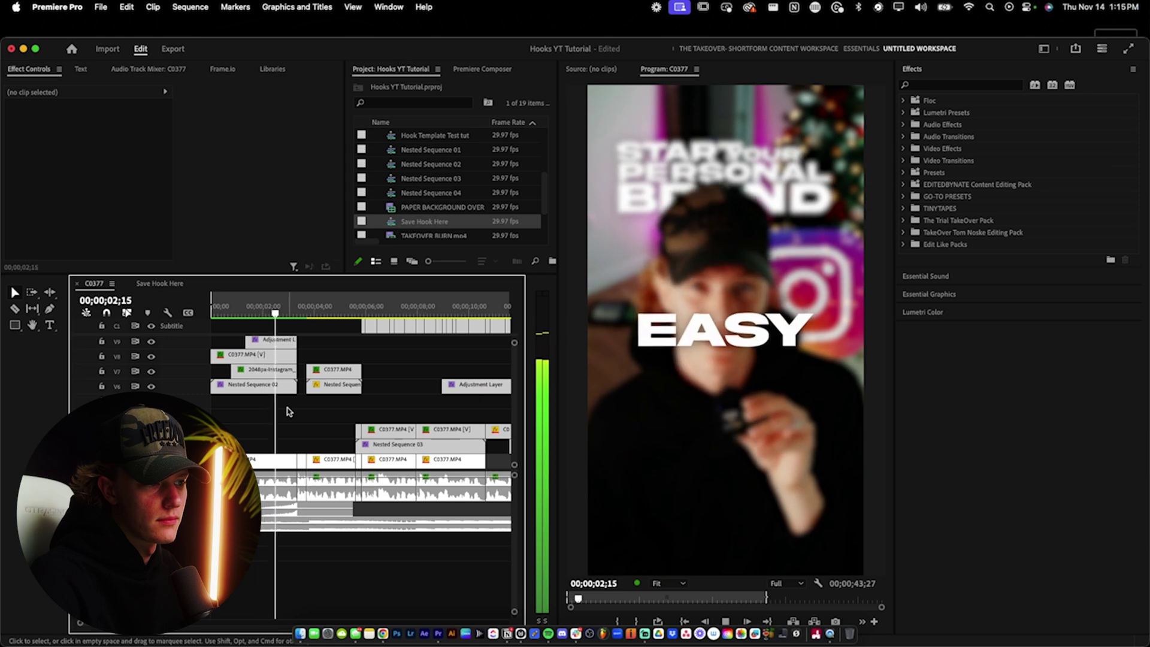
pyautogui.press('space')
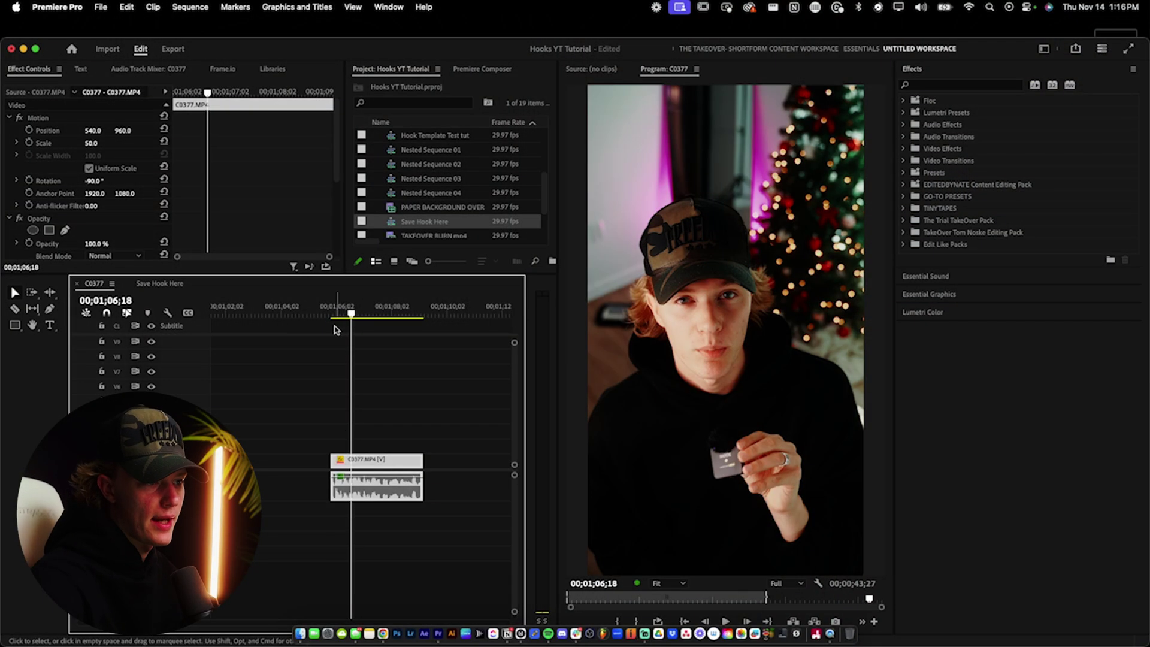
# Add a text graphic reading "Start" above the subject's head, beginning near the start of the separate C0377.MP4 clip
pyautogui.scroll(3, 378, 437)
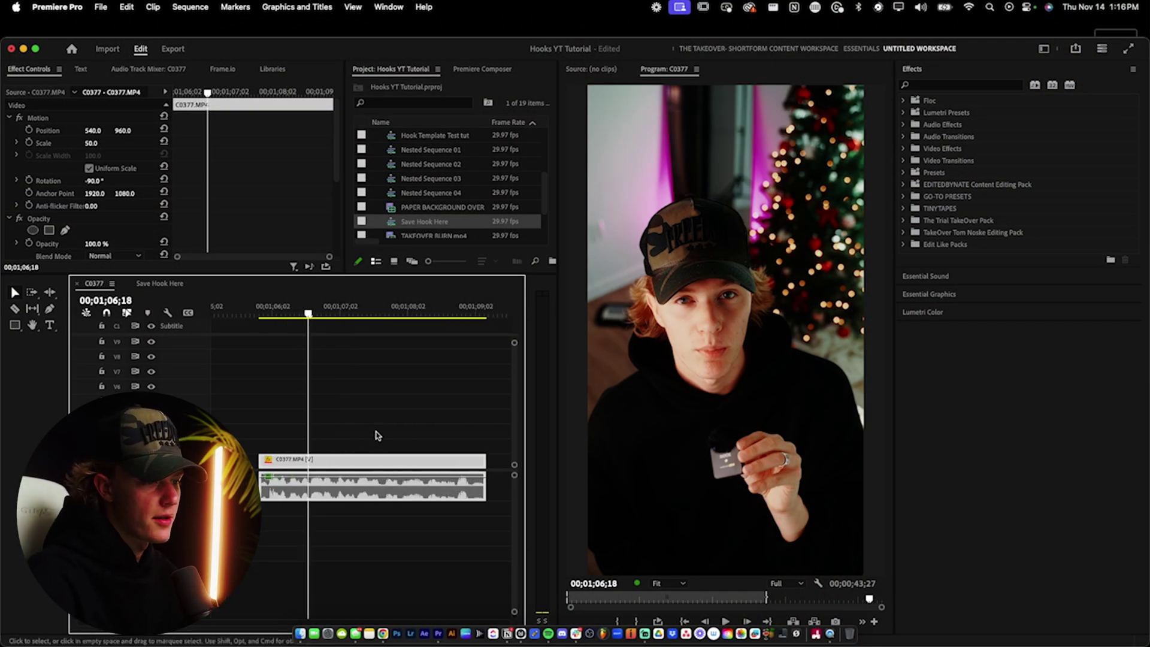
pyautogui.click(266, 311)
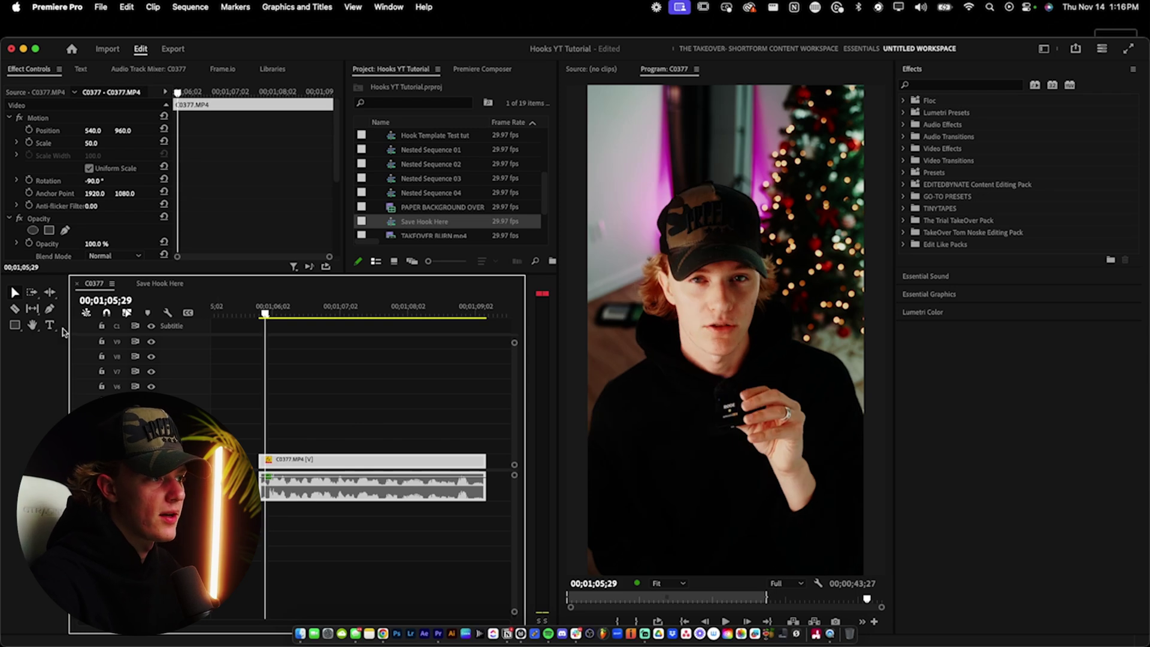
pyautogui.moveTo(67, 332); pyautogui.dragTo(36, 333)
pyautogui.click(22, 422)
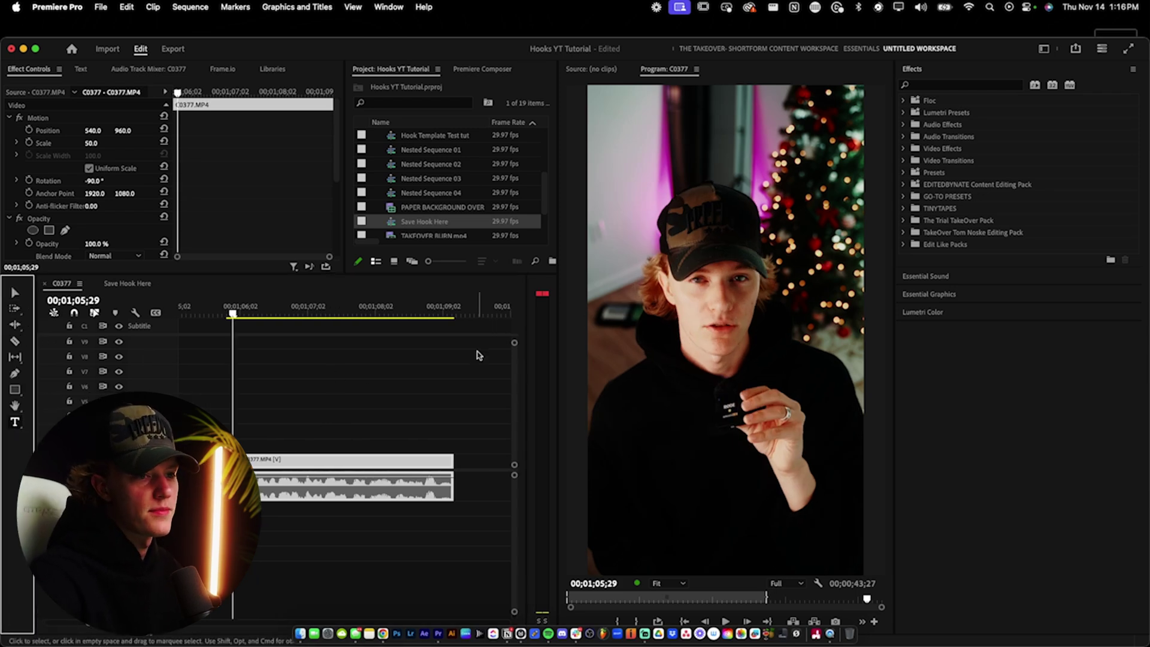
pyautogui.click(666, 157)
pyautogui.write('S')
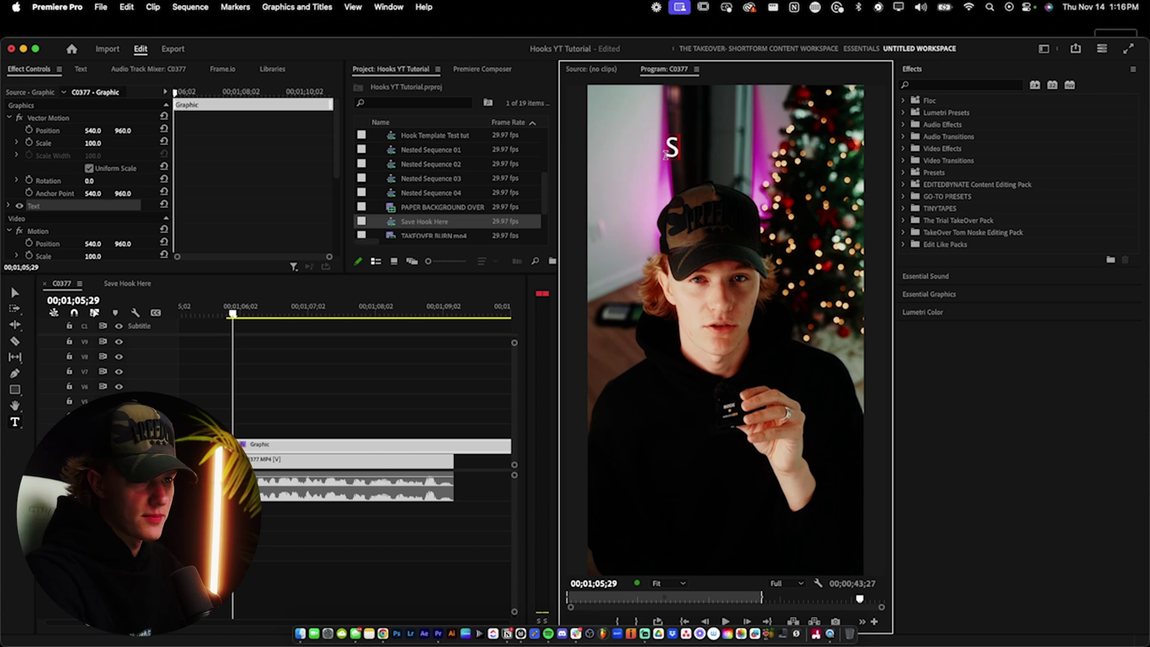
pyautogui.write('tart')
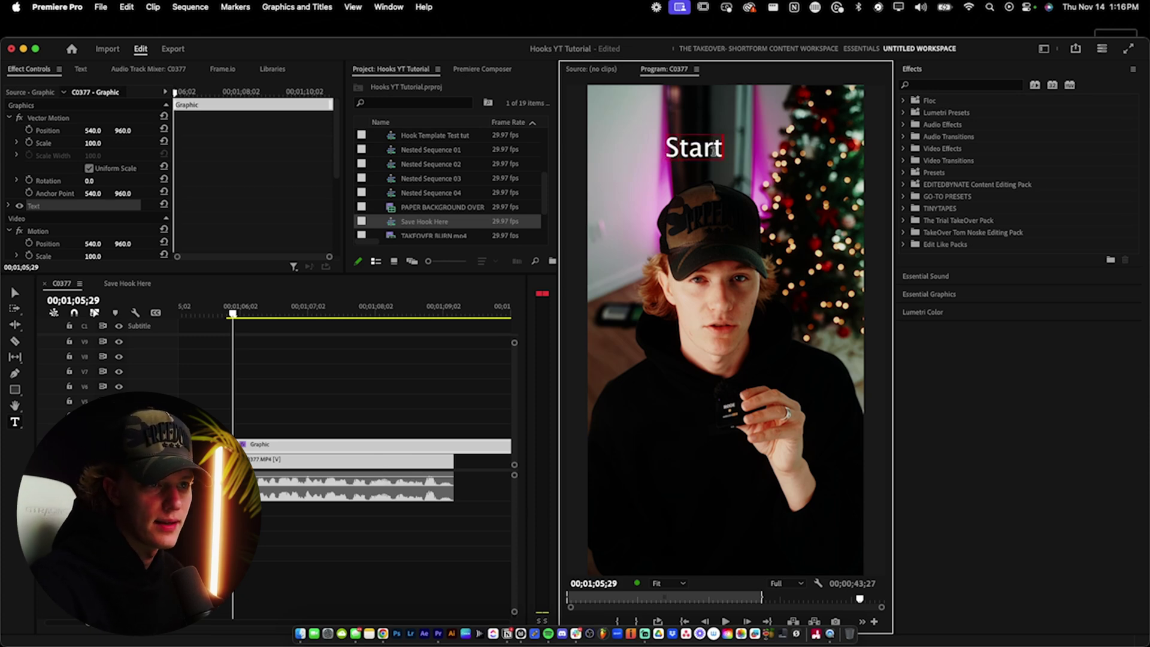
# Center-align the "Start" text and center it horizontally in the frame, keeping it above the head at Y 279.0
pyautogui.press('super+a')
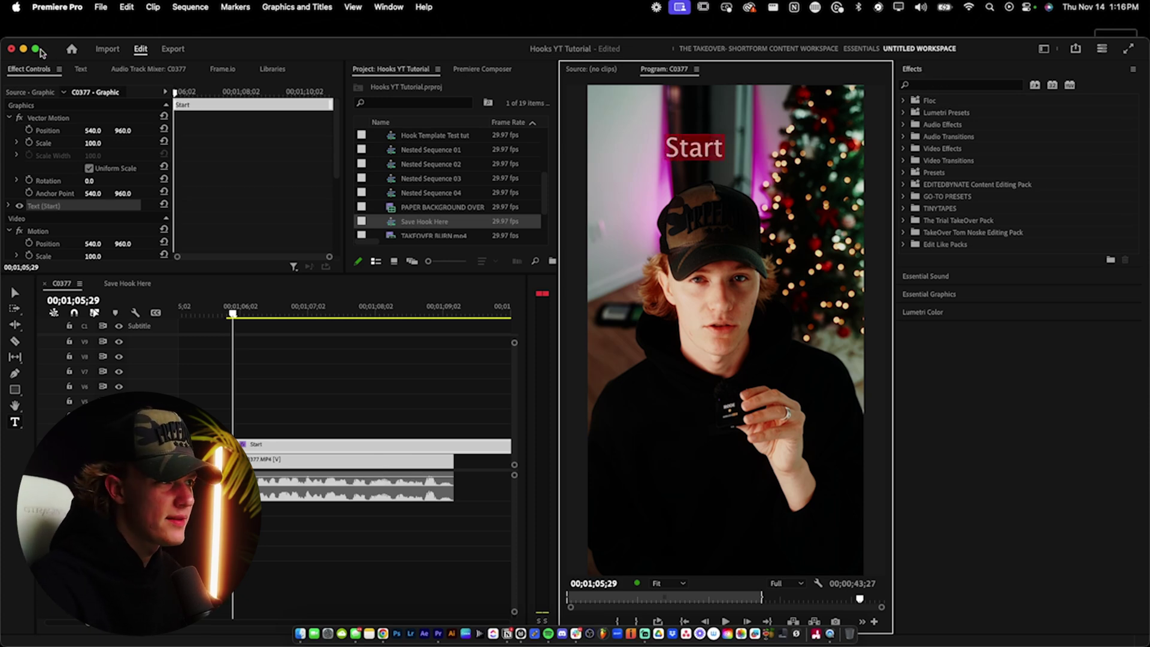
pyautogui.click(37, 50)
pyautogui.click(932, 47)
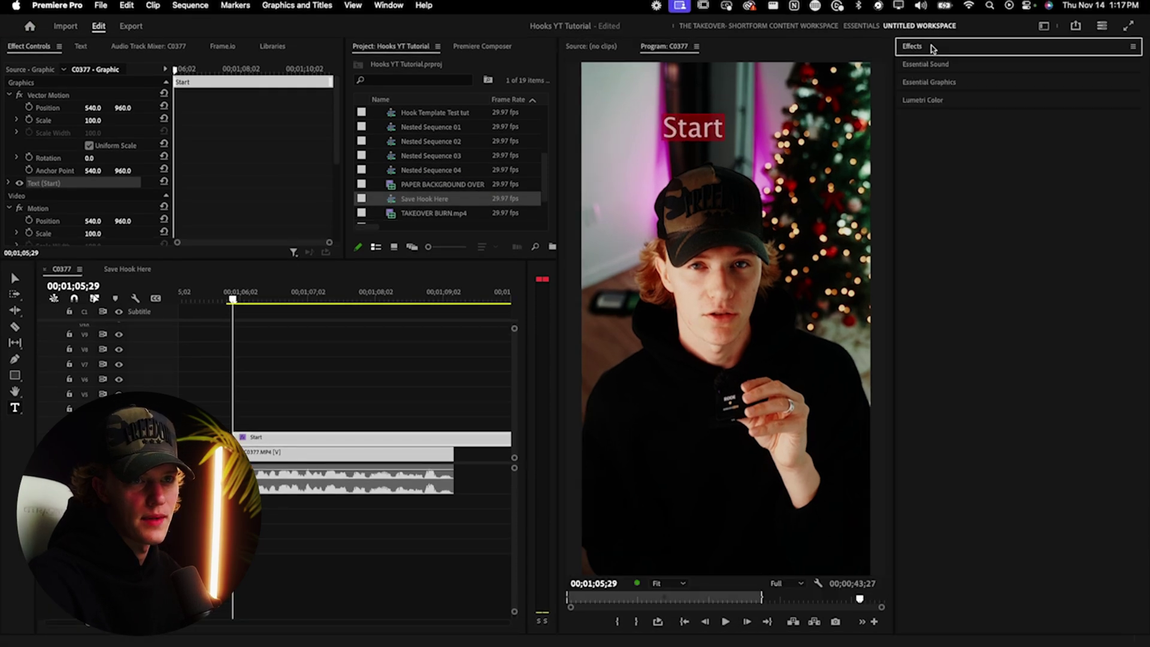
pyautogui.click(947, 84)
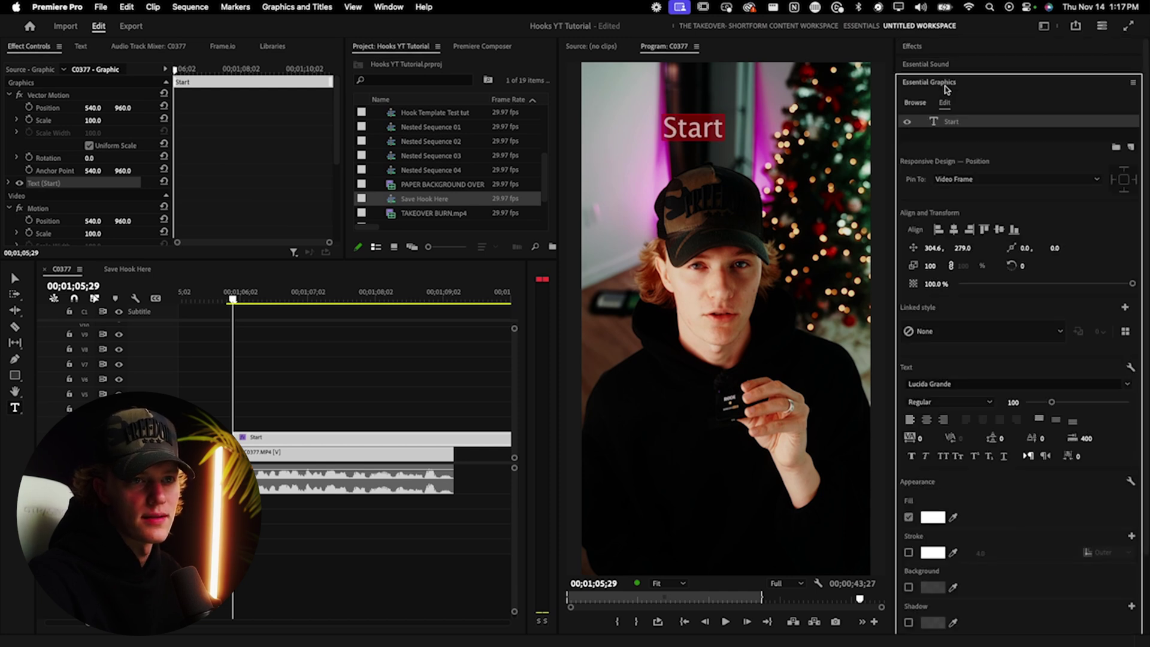
pyautogui.click(954, 230)
pyautogui.click(926, 420)
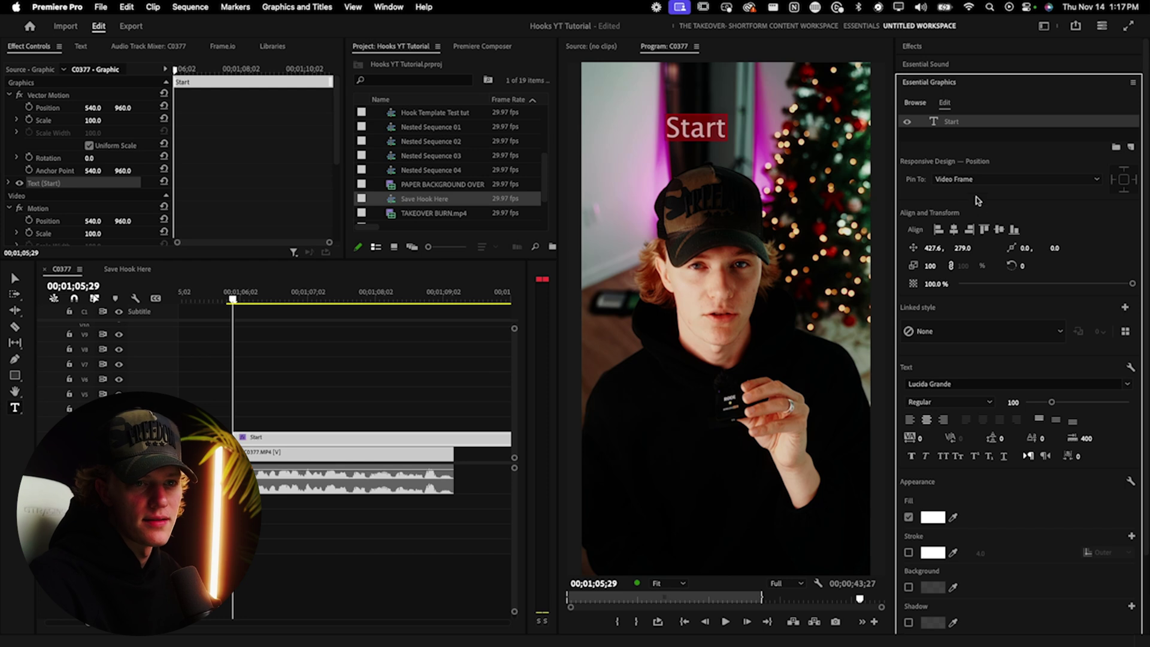
pyautogui.click(999, 230)
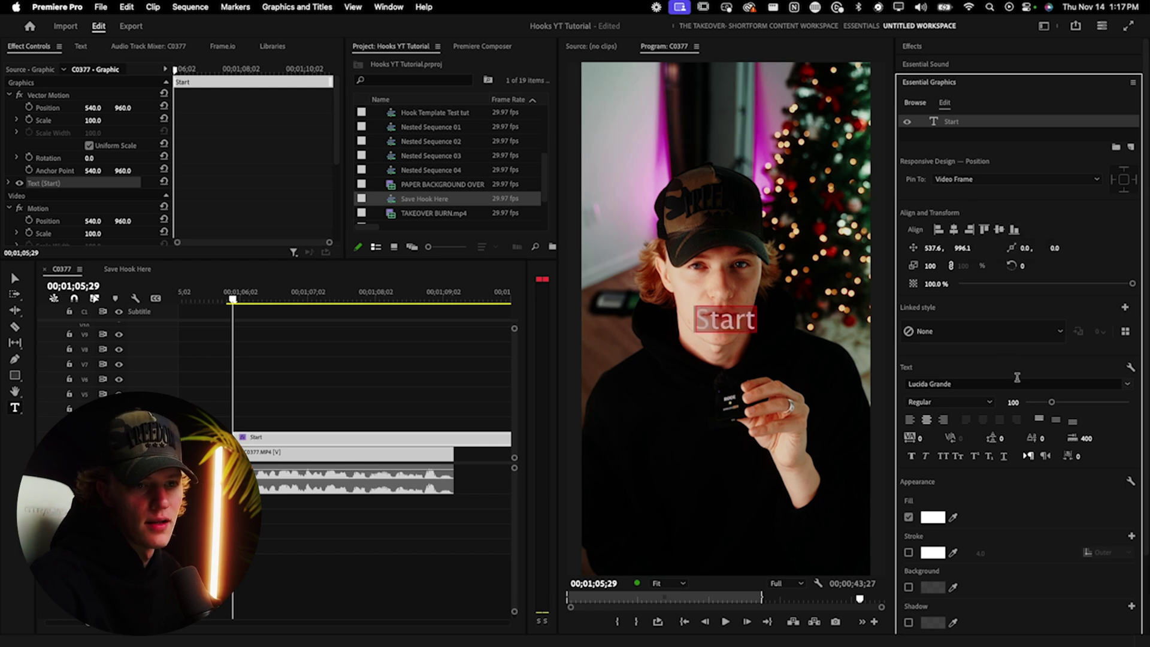
pyautogui.moveTo(964, 247); pyautogui.dragTo(963, 247)
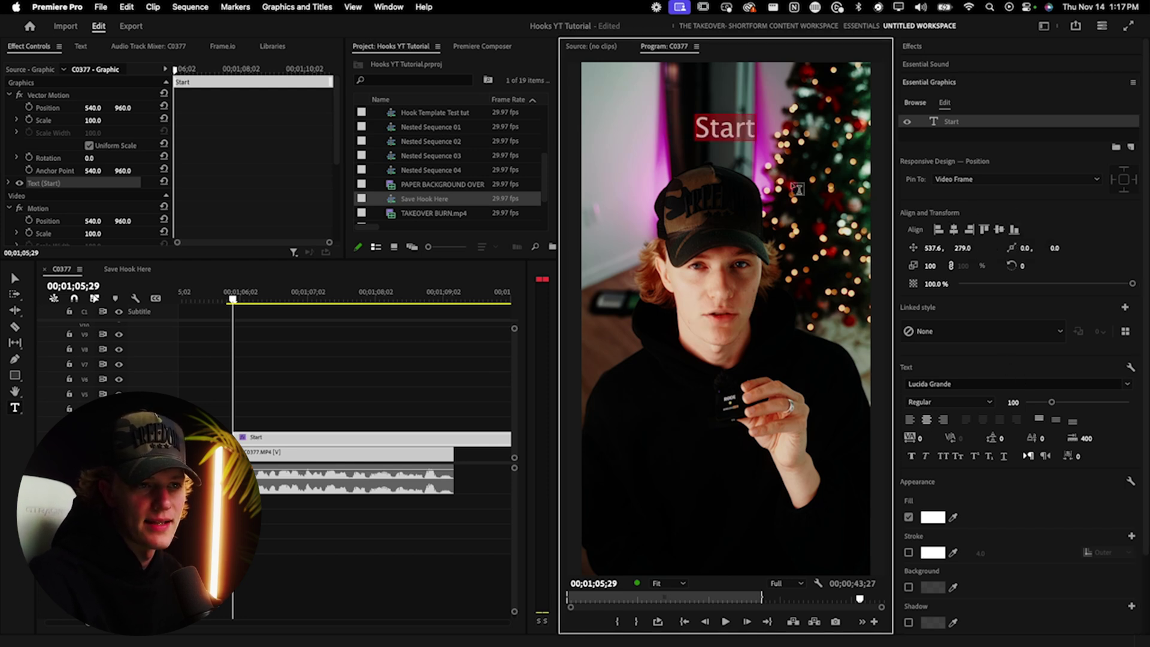
# Set the "Start" title's font to Akira Expanded, Super Bold
pyautogui.click(970, 386)
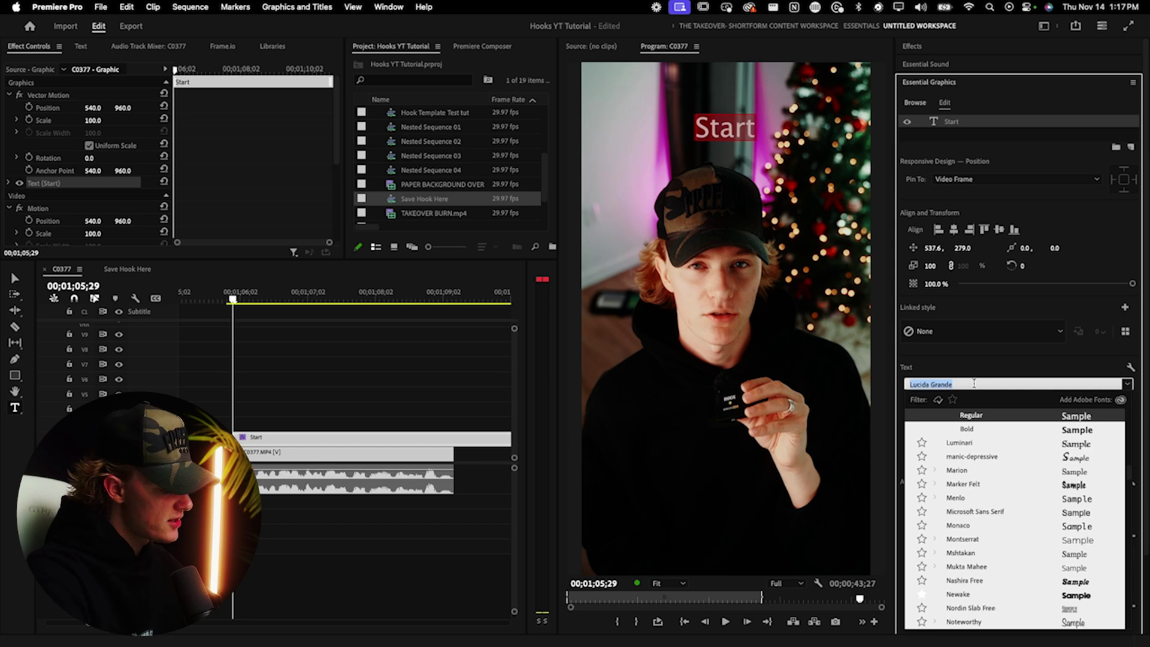
pyautogui.write('akira')
pyautogui.click(1002, 417)
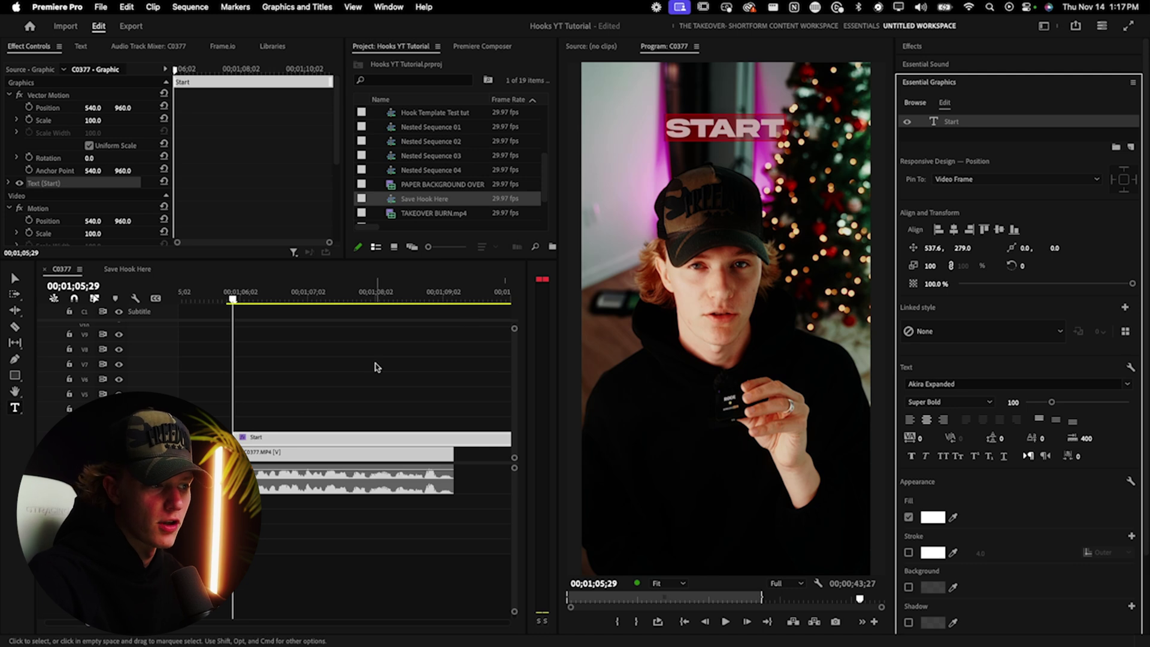
# Duplicate the "Start" title onto the track above and trim the copy's beginning to the playhead
pyautogui.click(250, 442)
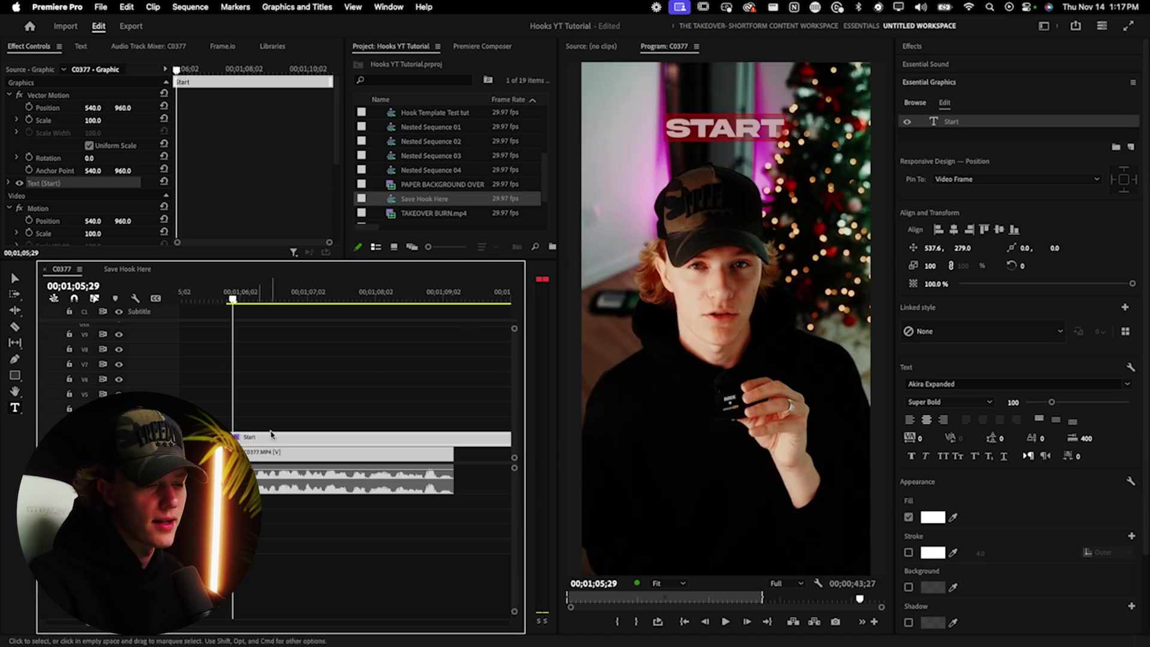
pyautogui.scroll(3, 227, 427)
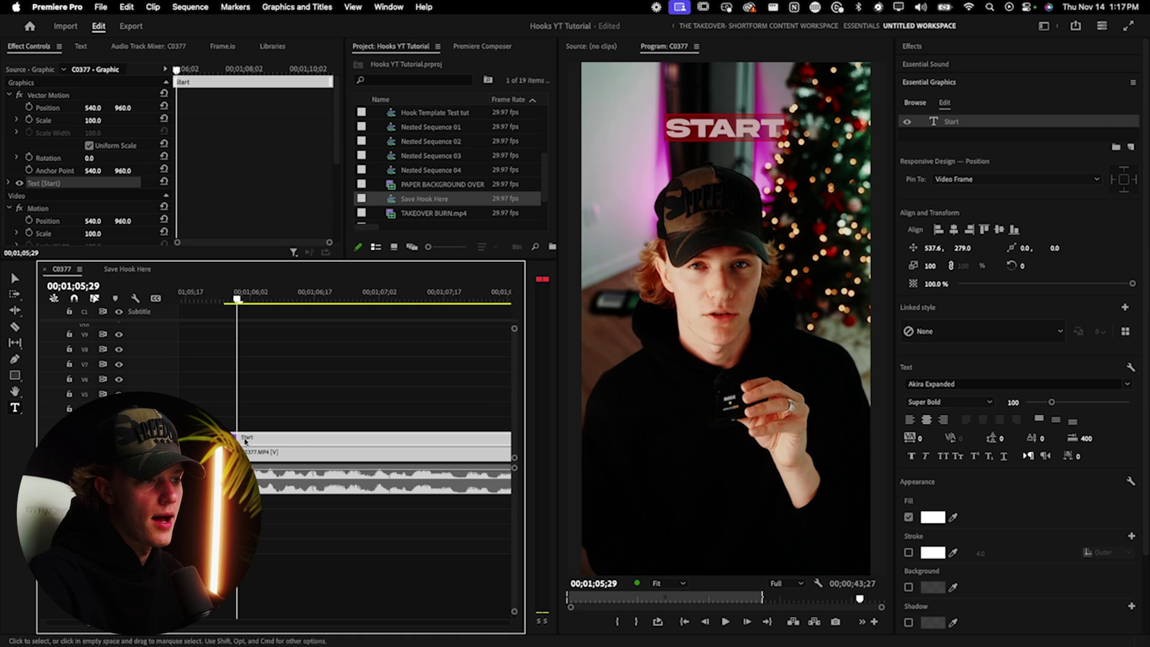
pyautogui.press('v')
pyautogui.click(275, 426)
pyautogui.click(275, 437)
pyautogui.press('-')
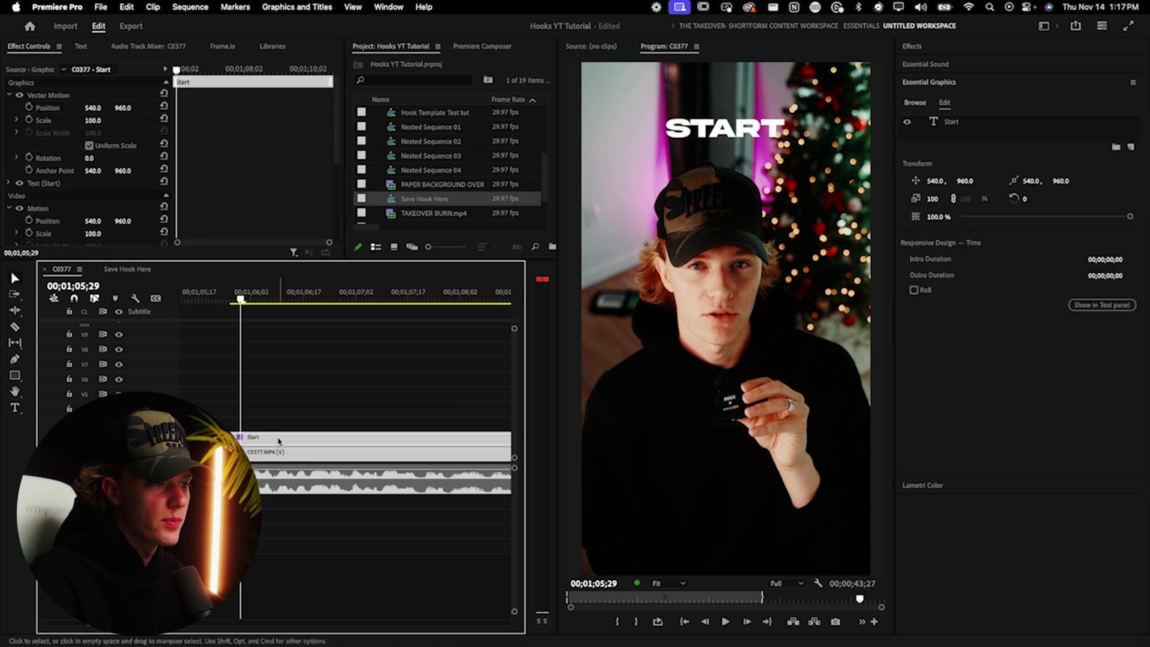
pyautogui.moveTo(267, 438); pyautogui.dragTo(271, 425)
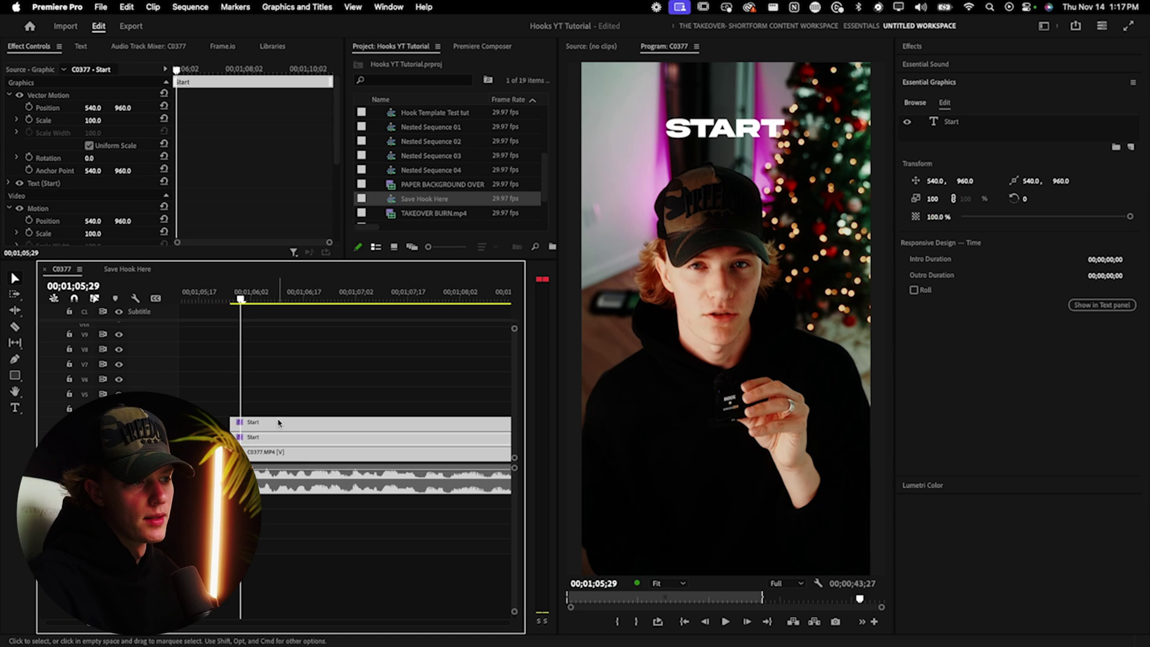
pyautogui.moveTo(234, 420); pyautogui.dragTo(241, 421)
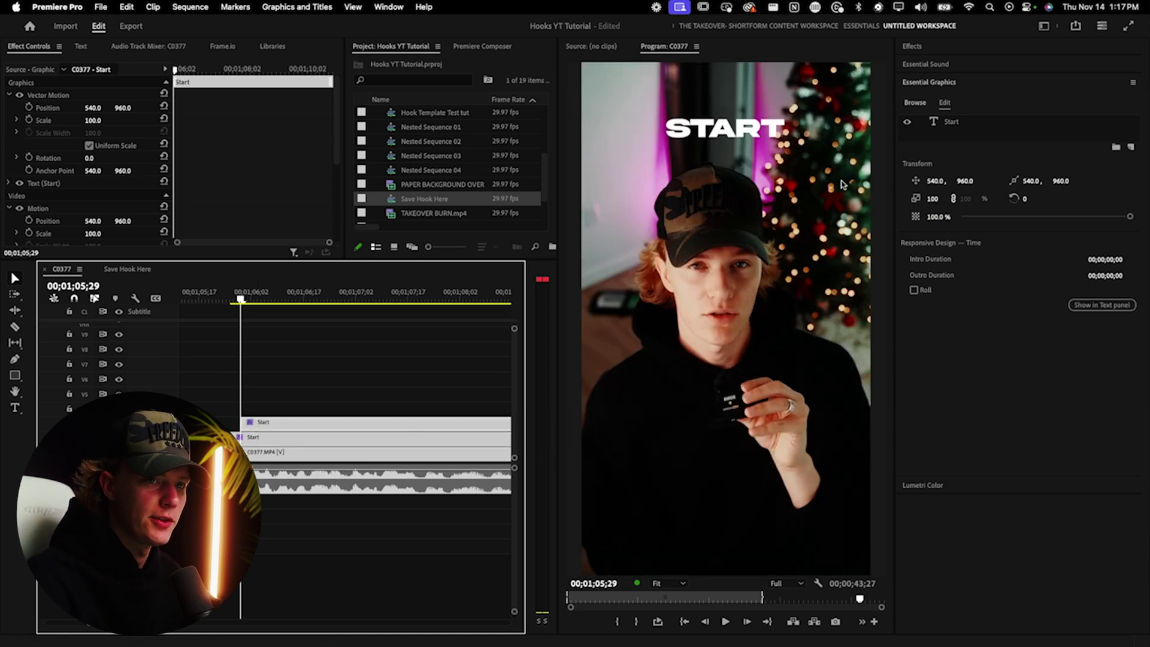
# Change the upper title's text to "your" and set its font size to 70
pyautogui.click(953, 123)
pyautogui.doubleClick(734, 127)
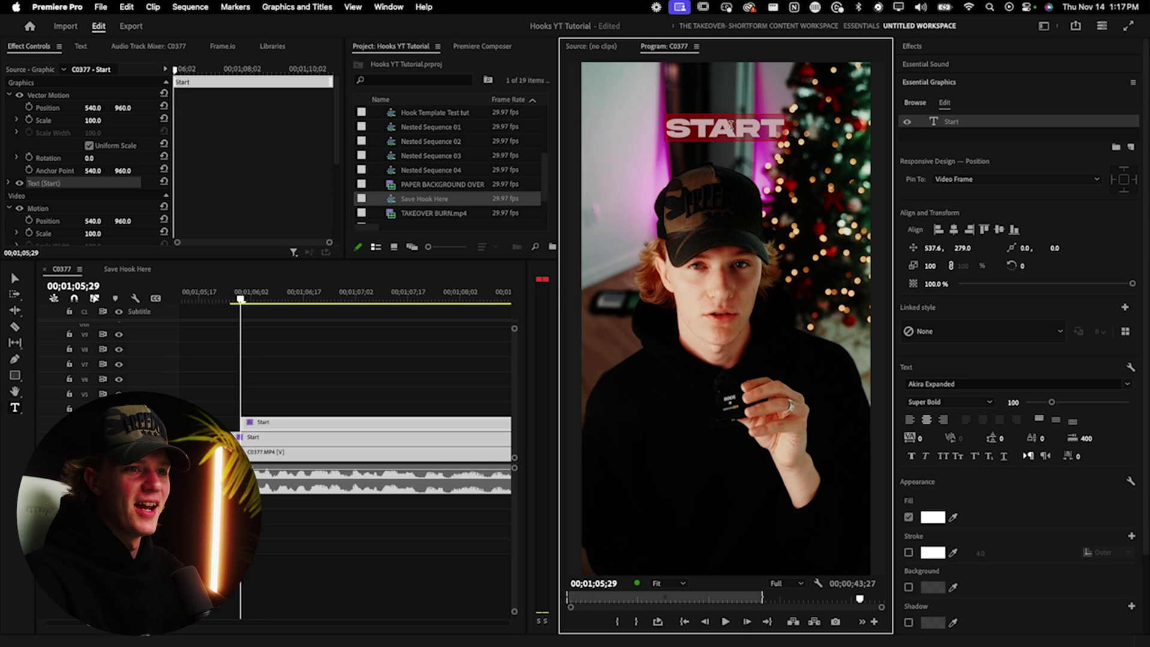
pyautogui.write('your')
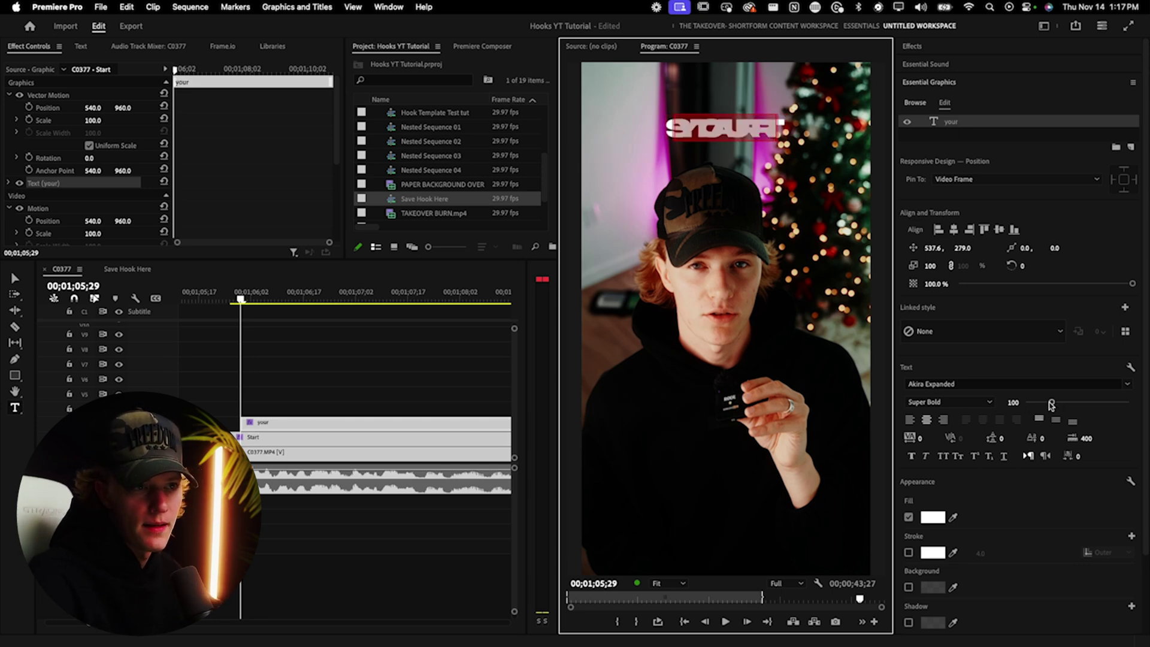
pyautogui.moveTo(1052, 402); pyautogui.dragTo(1041, 403)
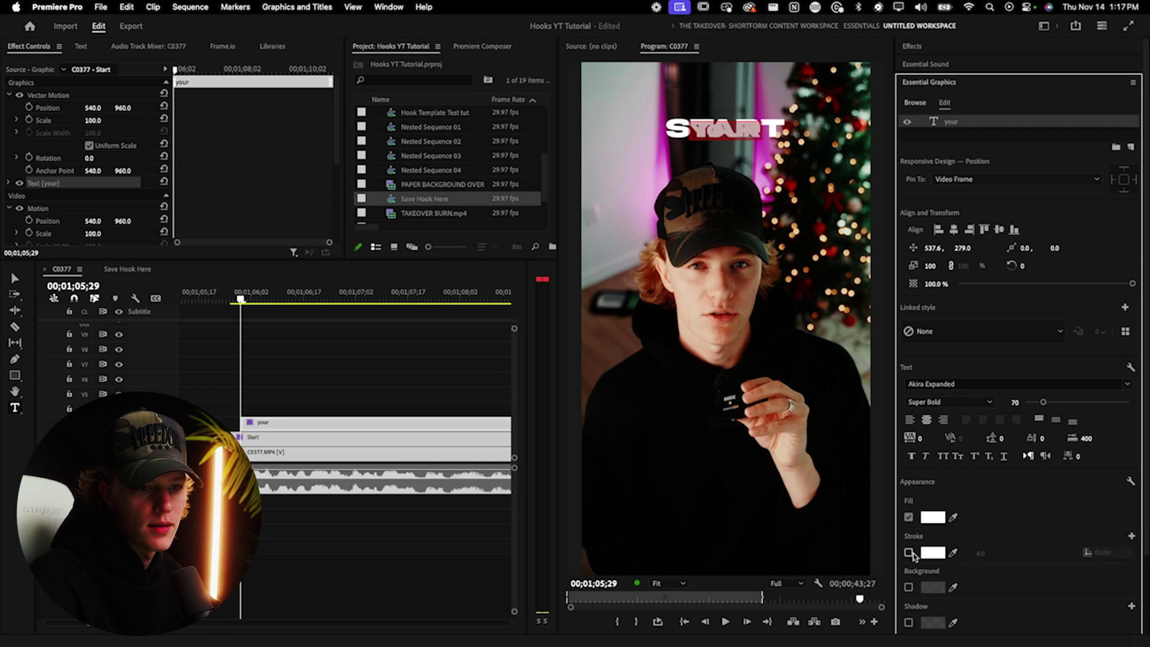
# Add a black shadow to the "your" text with 100% opacity and a blur of 126
pyautogui.click(909, 624)
pyautogui.click(933, 623)
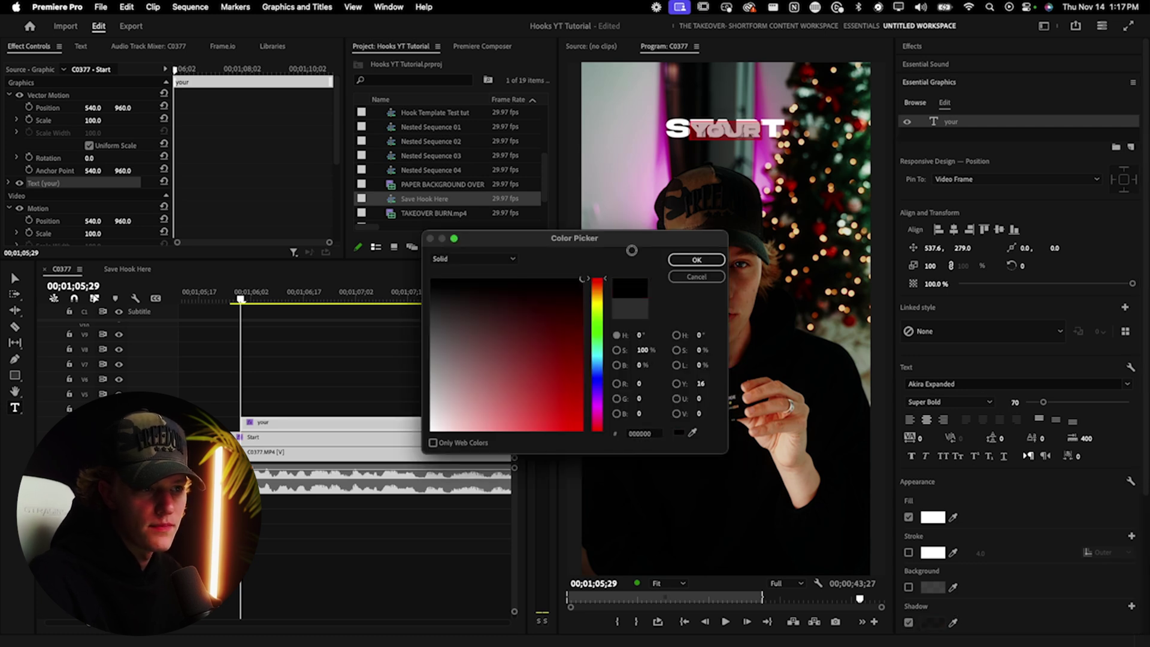
pyautogui.click(698, 263)
pyautogui.scroll(-5, 902, 384)
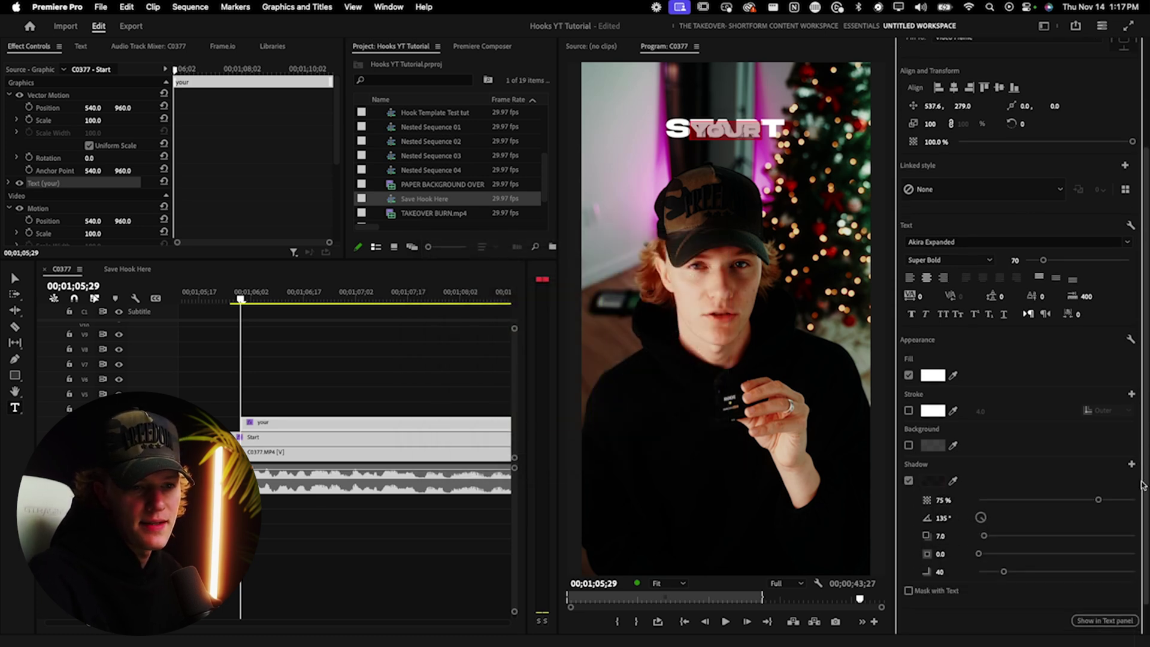
pyautogui.moveTo(1099, 479); pyautogui.dragTo(1135, 480)
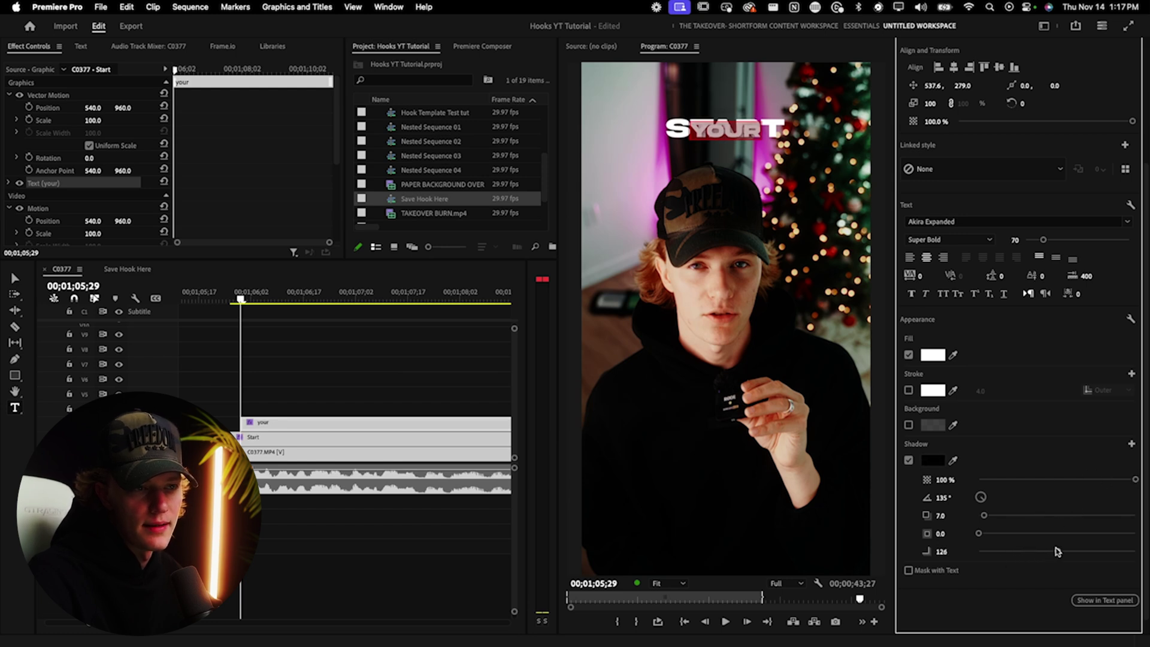
# Move the "your" title to X 703.6 and shift the "Start" title slightly left so they share one line
pyautogui.click(749, 133)
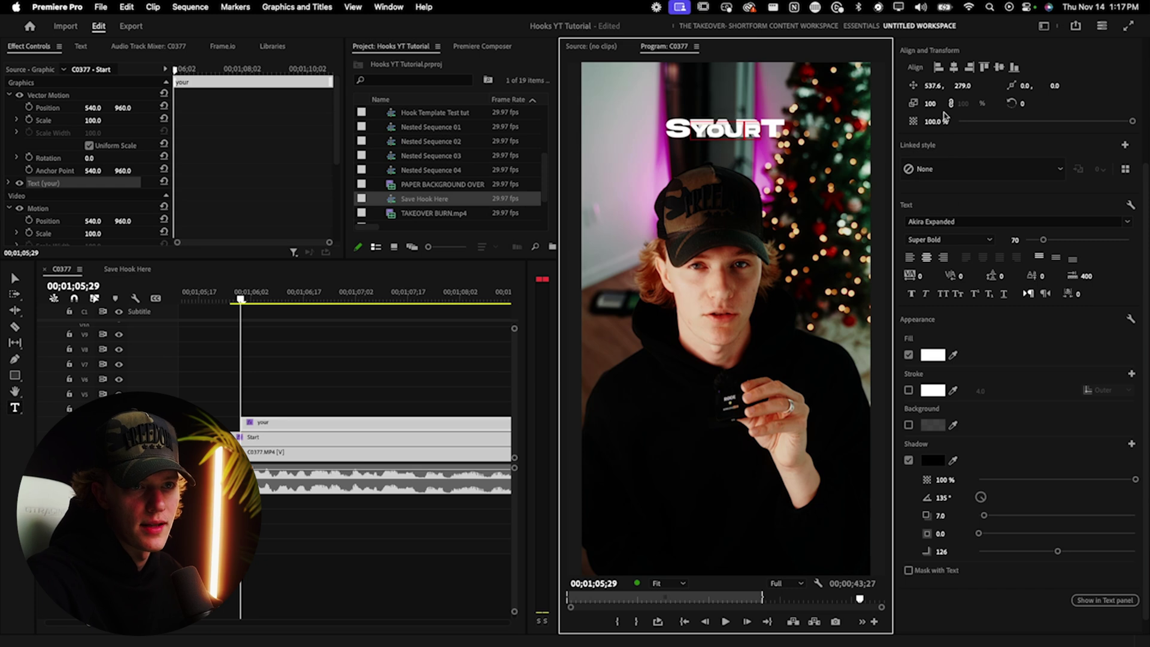
pyautogui.moveTo(934, 86); pyautogui.dragTo(1018, 86)
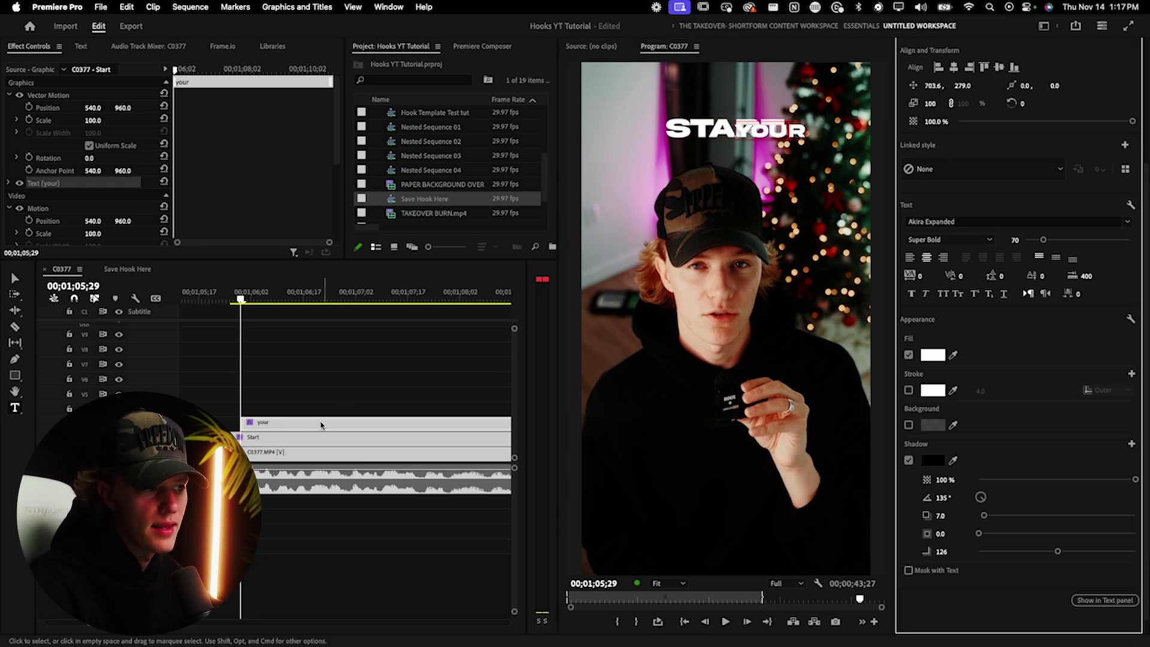
pyautogui.click(353, 425)
pyautogui.click(952, 129)
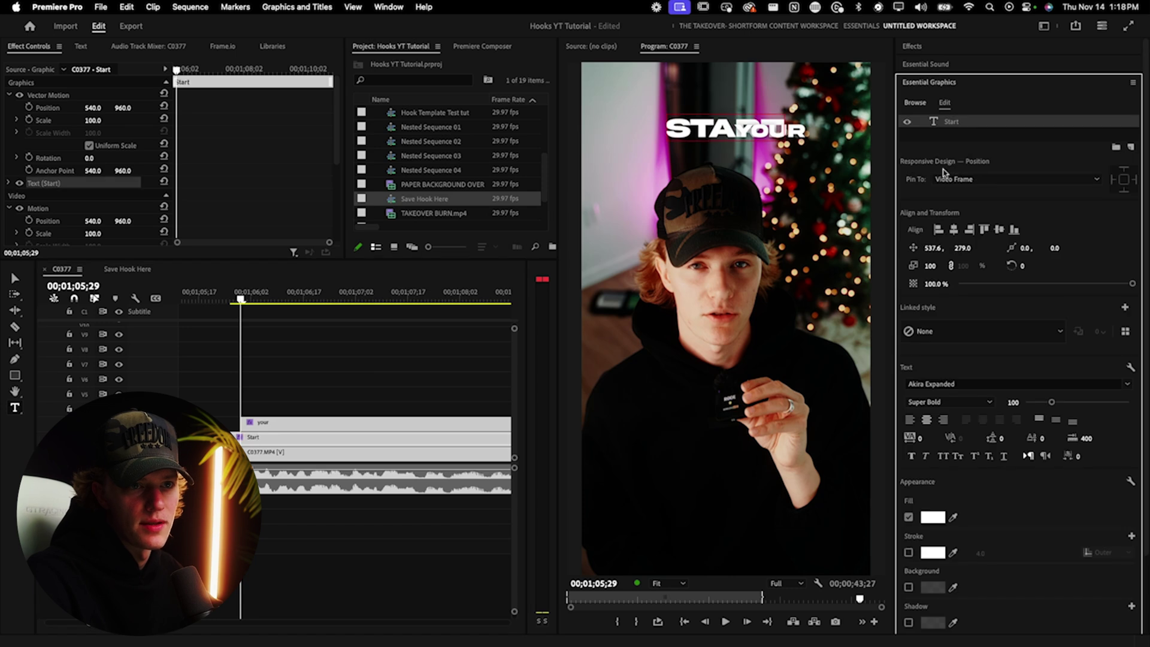
pyautogui.moveTo(932, 256); pyautogui.dragTo(903, 257)
# Duplicate the "your" title one track up with a slightly later start and change the copy's text to "PERSONAL"
pyautogui.click(268, 425)
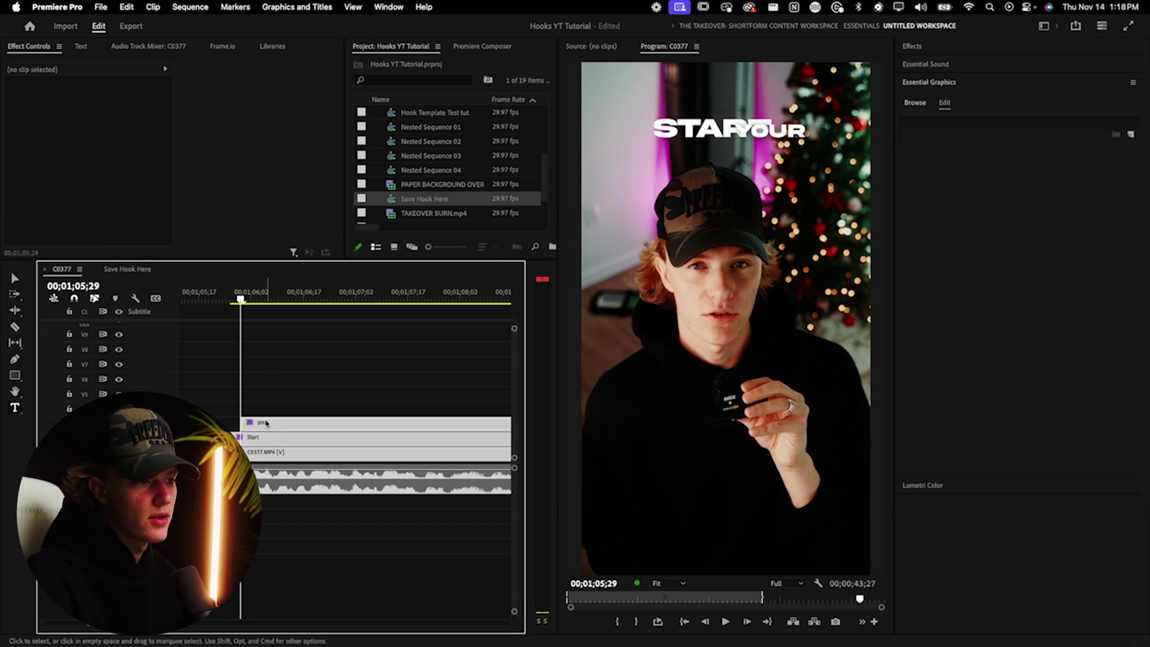
pyautogui.moveTo(268, 426)
pyautogui.mouseDown()
pyautogui.moveTo(268, 412)
pyautogui.moveTo(252, 410)
pyautogui.mouseUp()
pyautogui.click(258, 294)
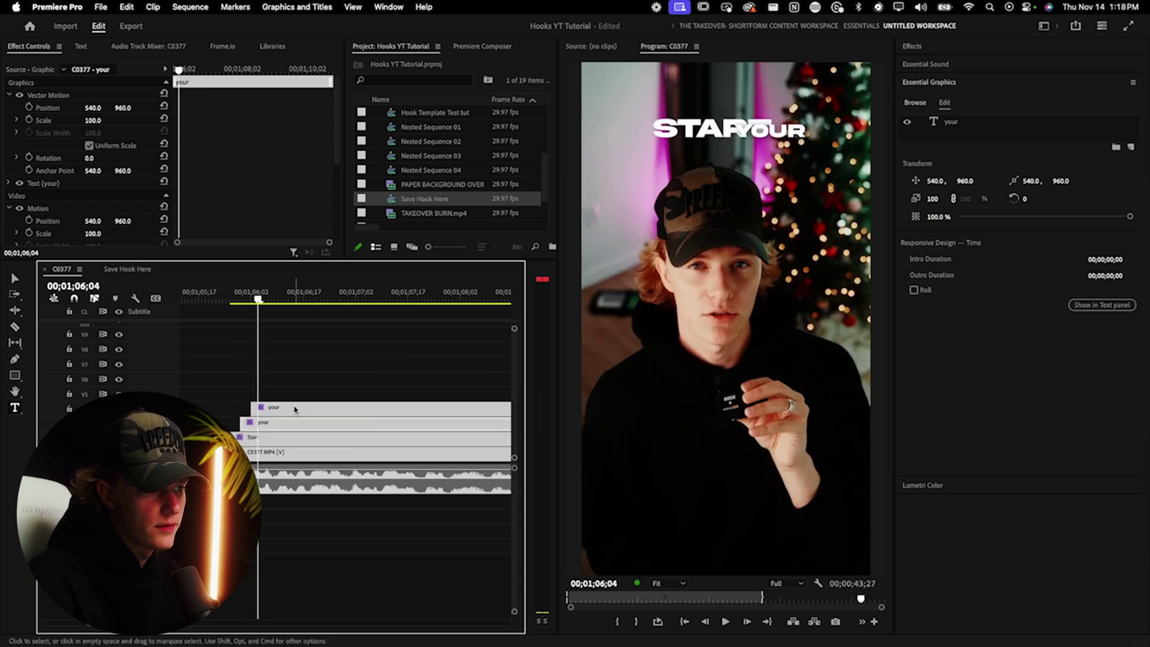
pyautogui.click(770, 132)
pyautogui.write('PERSONAL')
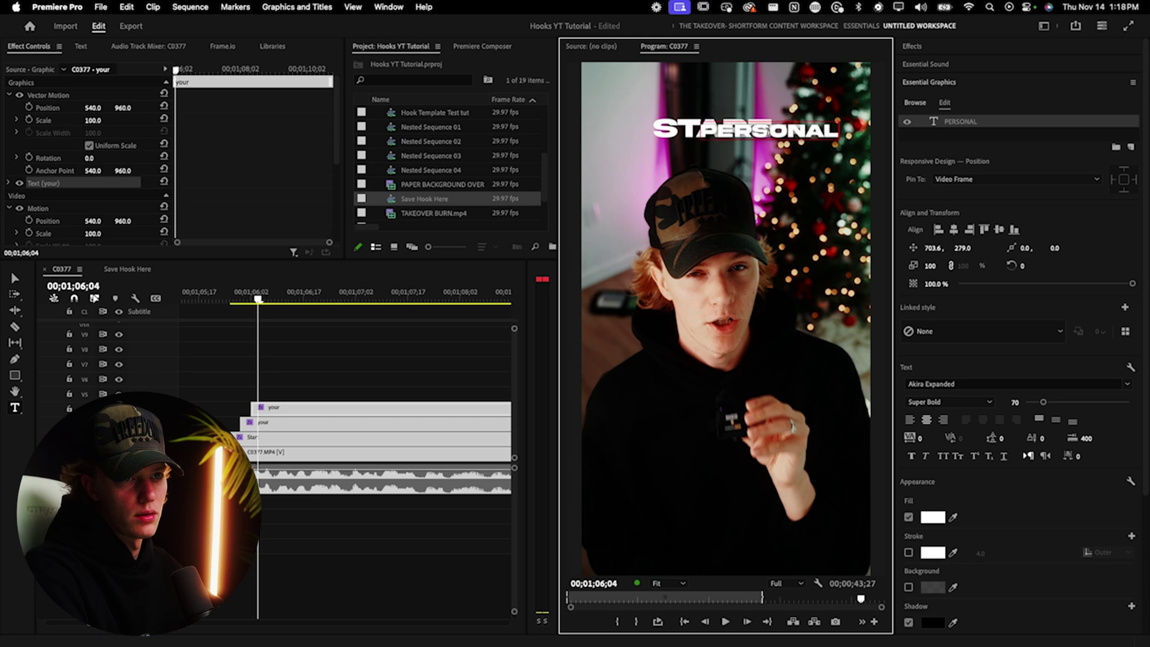
# Center the "PERSONAL" title horizontally below the first line at Y 340.0 and set its font size to 84
pyautogui.click(953, 230)
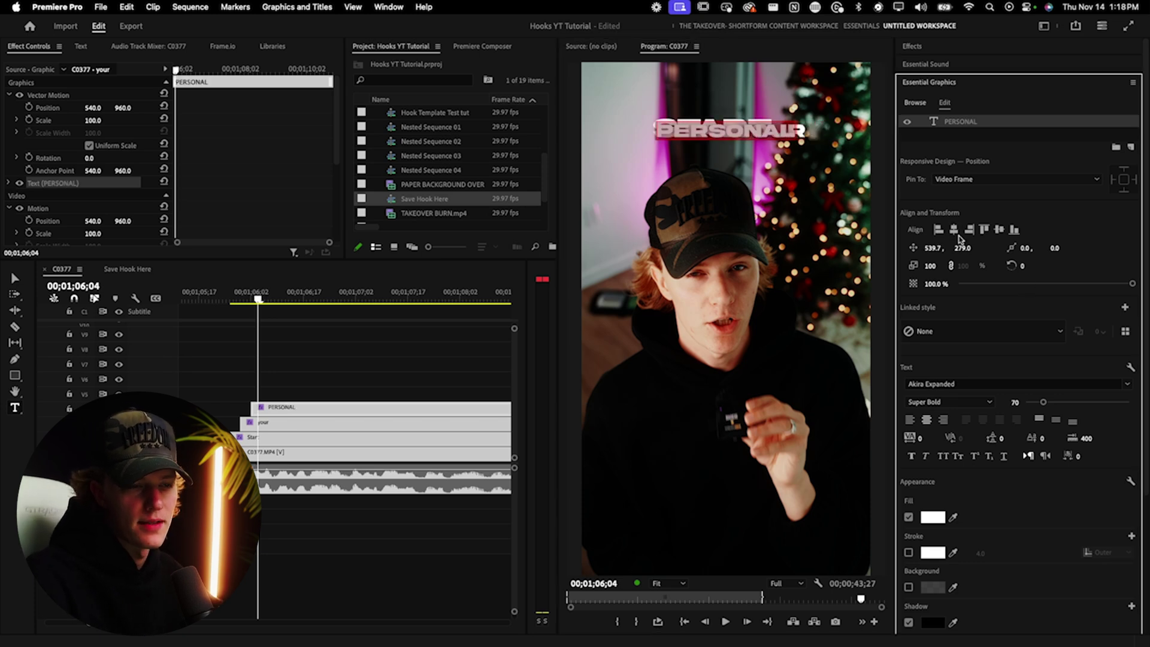
pyautogui.moveTo(963, 249); pyautogui.dragTo(995, 262)
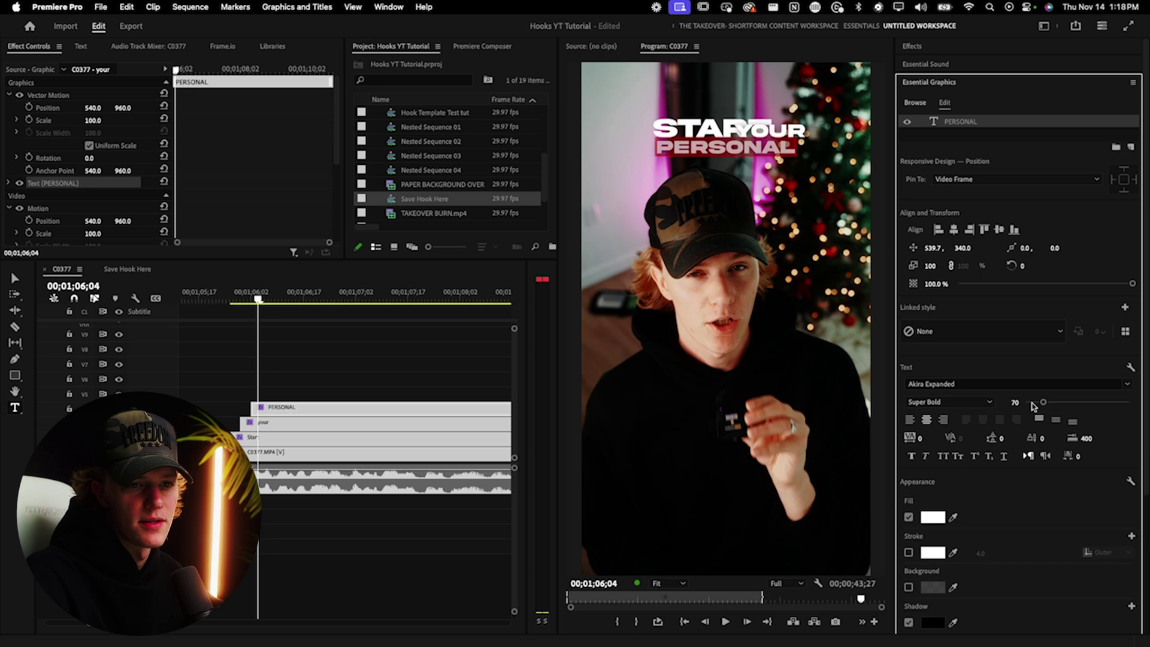
pyautogui.moveTo(1046, 405); pyautogui.dragTo(1048, 406)
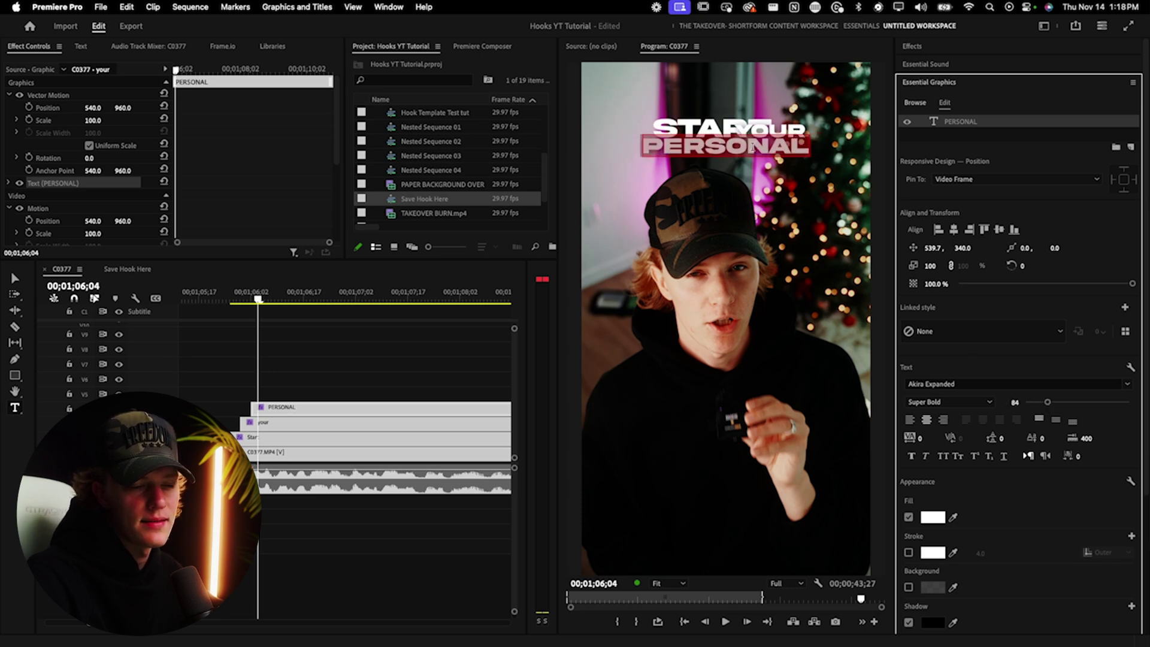
# Duplicate the "PERSONAL" title one track up with a slightly later start and change the copy's text to "brand"
pyautogui.click(310, 410)
pyautogui.moveTo(310, 412)
pyautogui.mouseDown()
pyautogui.moveTo(276, 398)
pyautogui.moveTo(308, 402)
pyautogui.mouseUp()
pyautogui.doubleClick(731, 146)
pyautogui.write('brand')
# Enlarge the "brand" title to font size 132 and position it below "PERSONAL" at 547.7, 435.0
pyautogui.moveTo(962, 248); pyautogui.dragTo(939, 294)
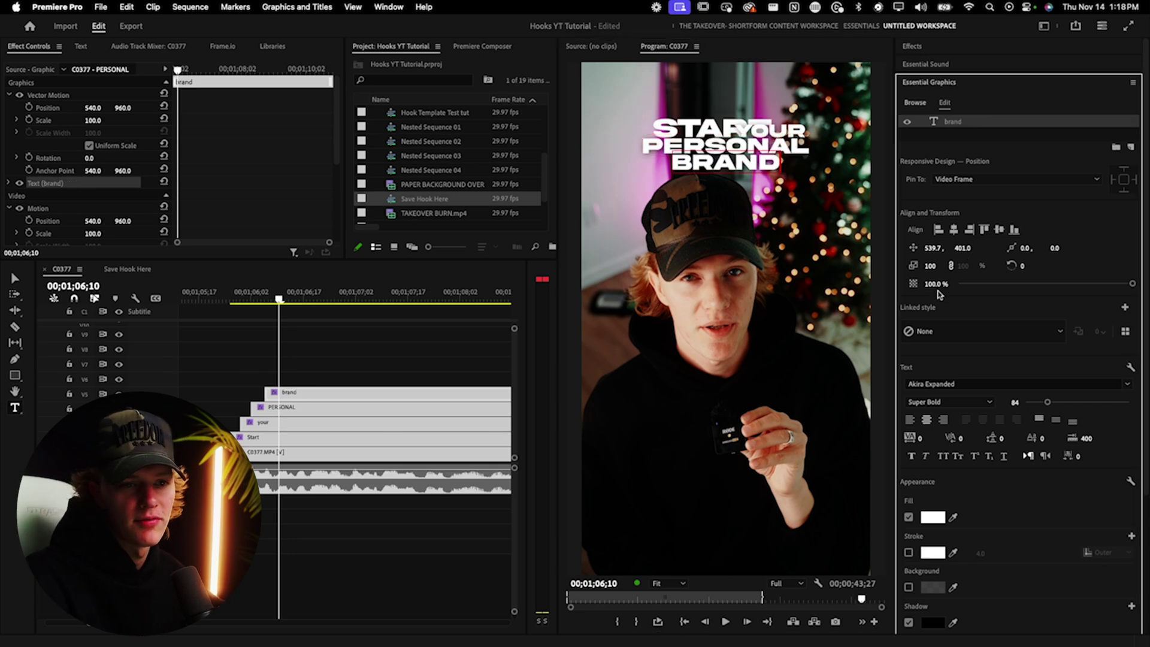
pyautogui.click(1059, 403)
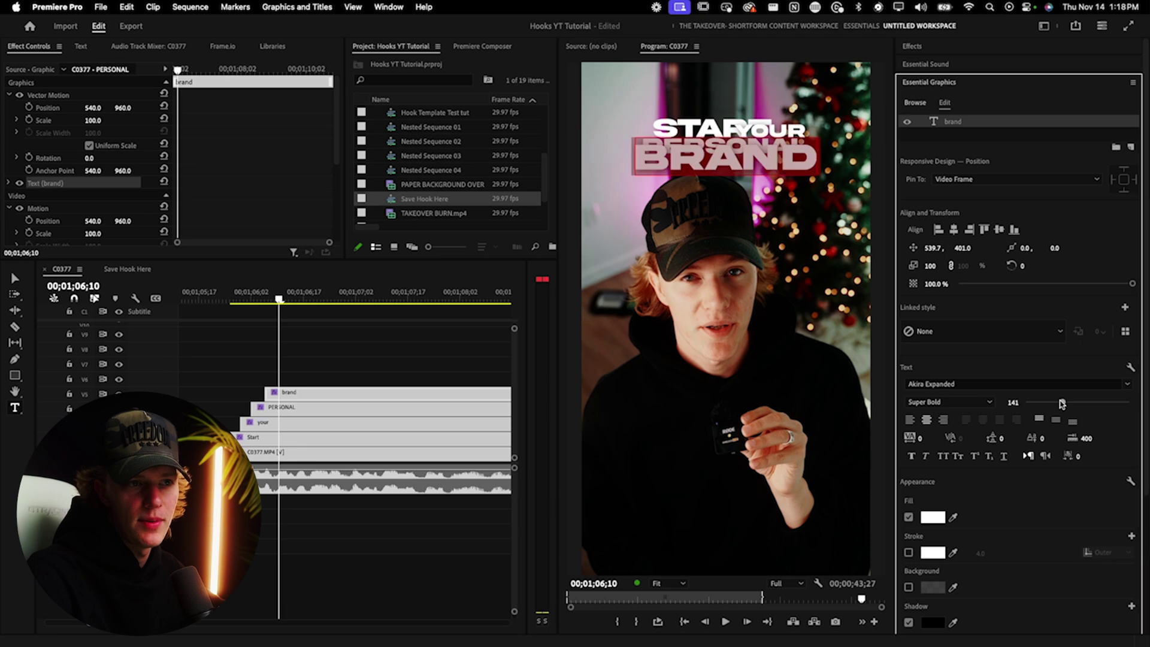
pyautogui.moveTo(963, 248)
pyautogui.mouseDown()
pyautogui.moveTo(958, 275)
pyautogui.moveTo(940, 247)
pyautogui.moveTo(955, 252)
pyautogui.mouseUp()
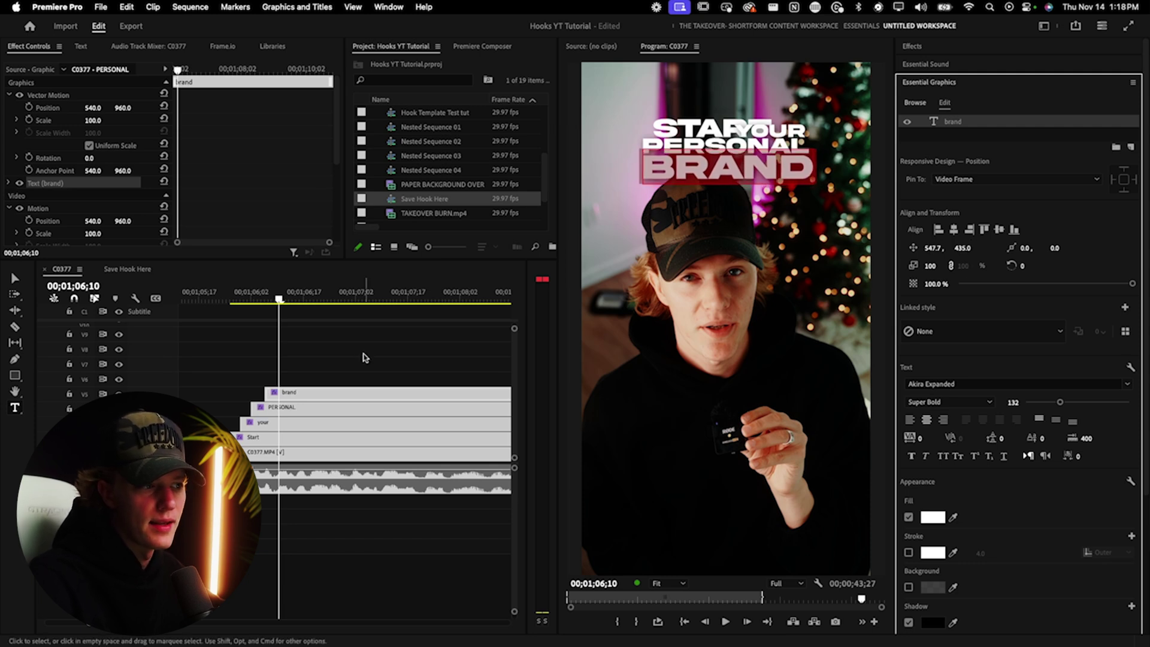
pyautogui.click(365, 357)
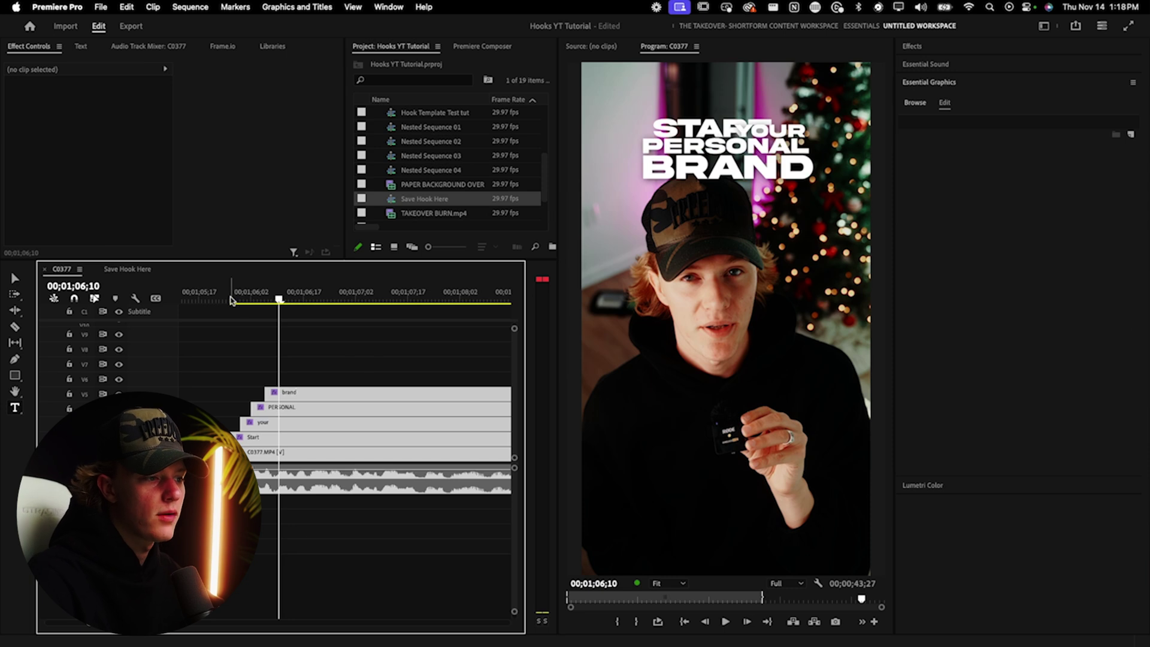
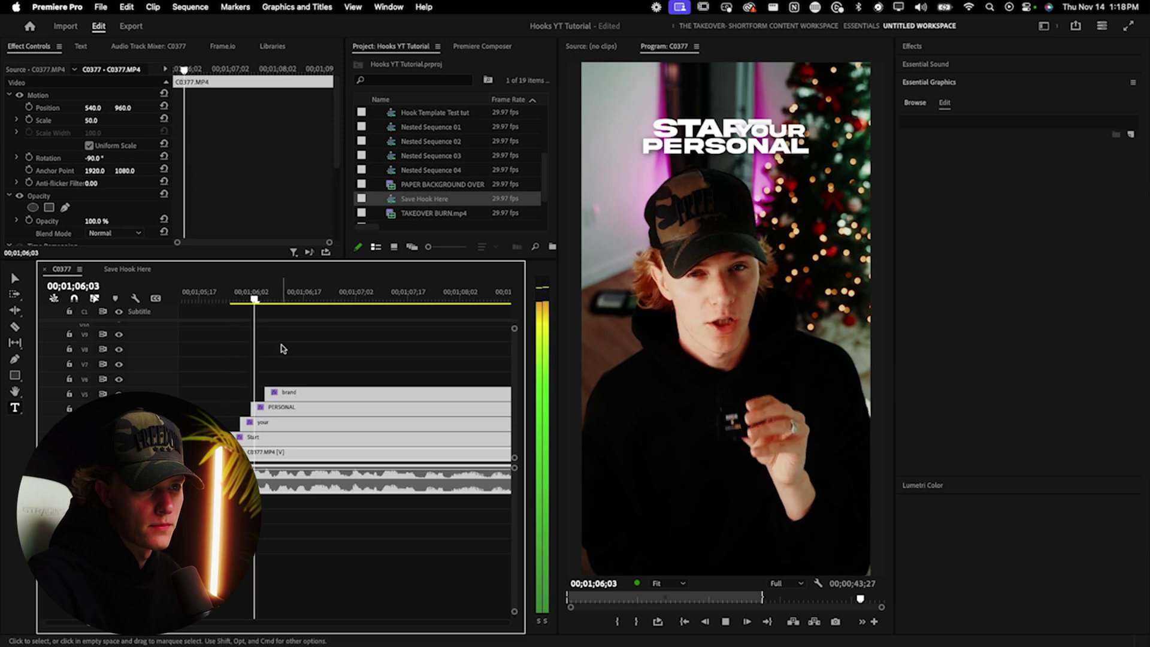
# Play back the opening of the clip to check the staggered timing of the four title words
pyautogui.press('space')
pyautogui.press('=')
pyautogui.moveTo(235, 408); pyautogui.dragTo(346, 409)
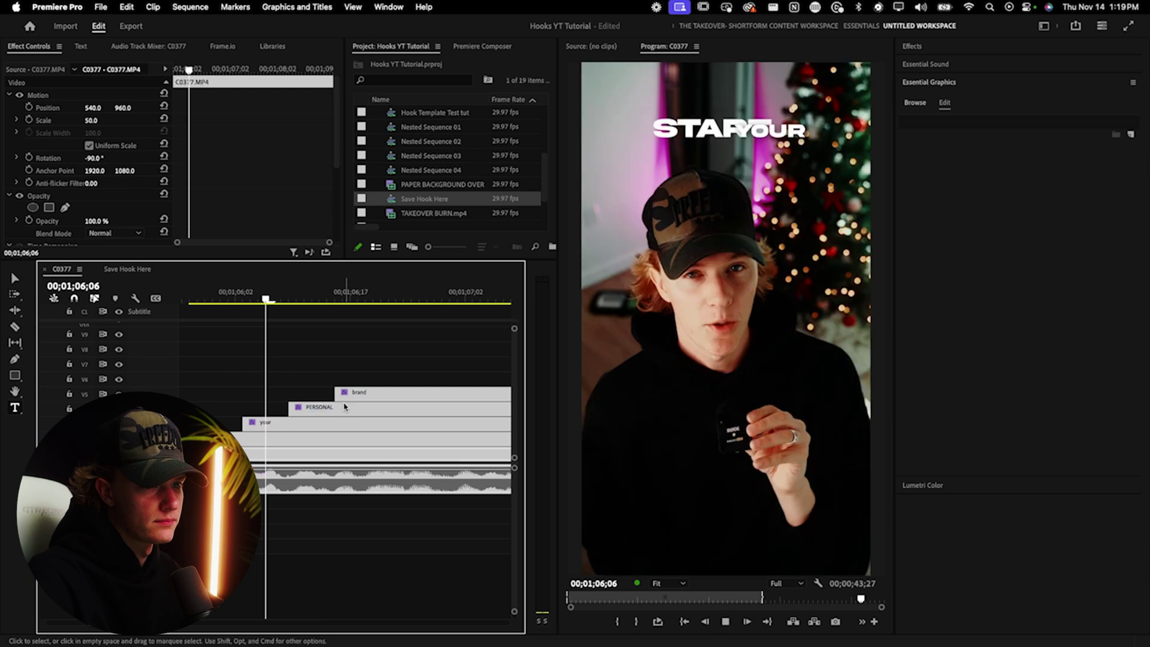
pyautogui.press('-')
pyautogui.press('space')
pyautogui.press('v')
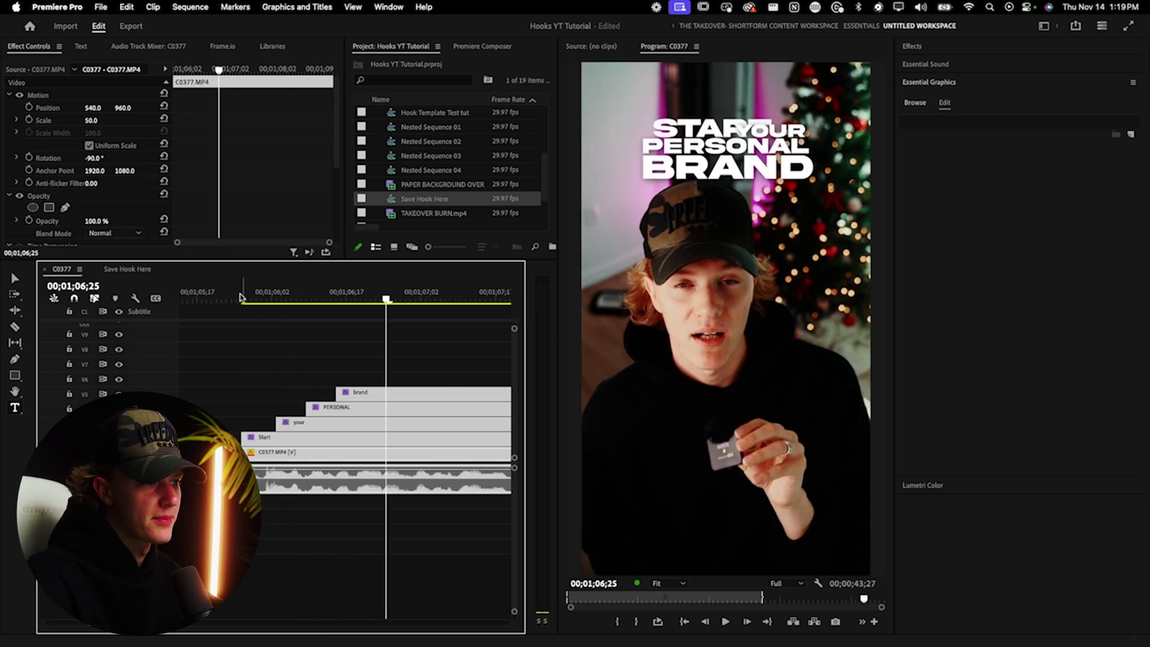
pyautogui.click(238, 294)
pyautogui.press('space')
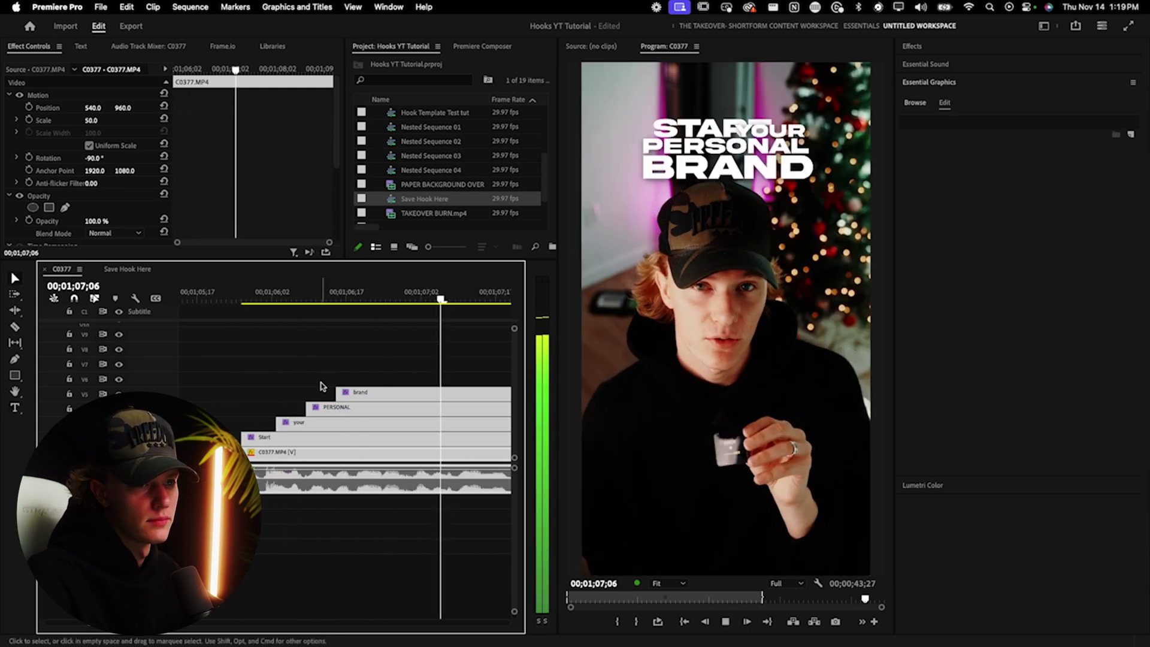
pyautogui.press('space')
# Cut the four title clips at the end of the talking-head clip and delete the excess beyond it
pyautogui.scroll(-2, 365, 393)
pyautogui.press('c')
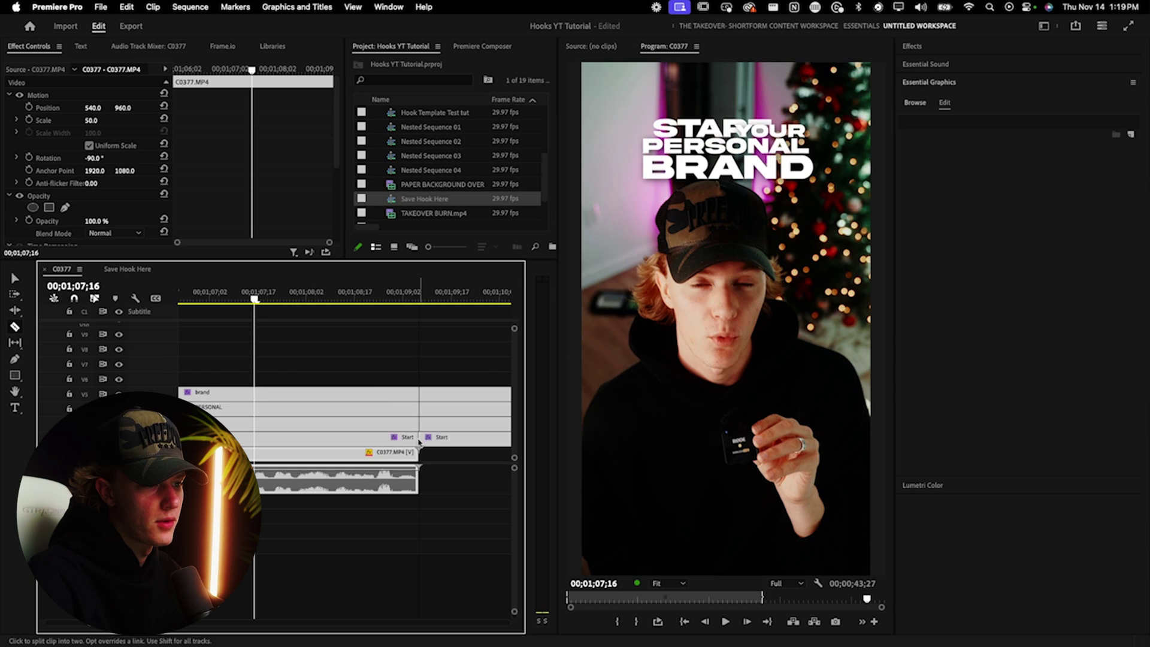
pyautogui.keyDown('shift'); pyautogui.click(418, 430); pyautogui.keyUp('shift')
pyautogui.press('v')
pyautogui.moveTo(433, 369); pyautogui.dragTo(455, 450)
pyautogui.press('Delete')
pyautogui.press('-')
pyautogui.scroll(3, 325, 377)
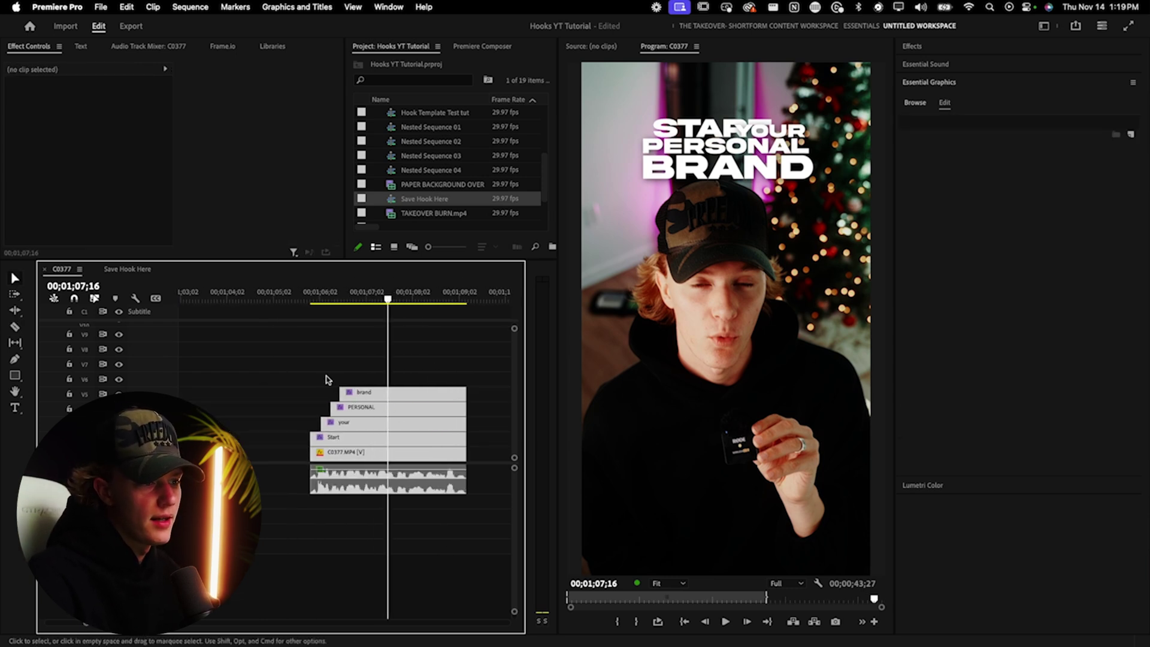
pyautogui.scroll(-1, 425, 349)
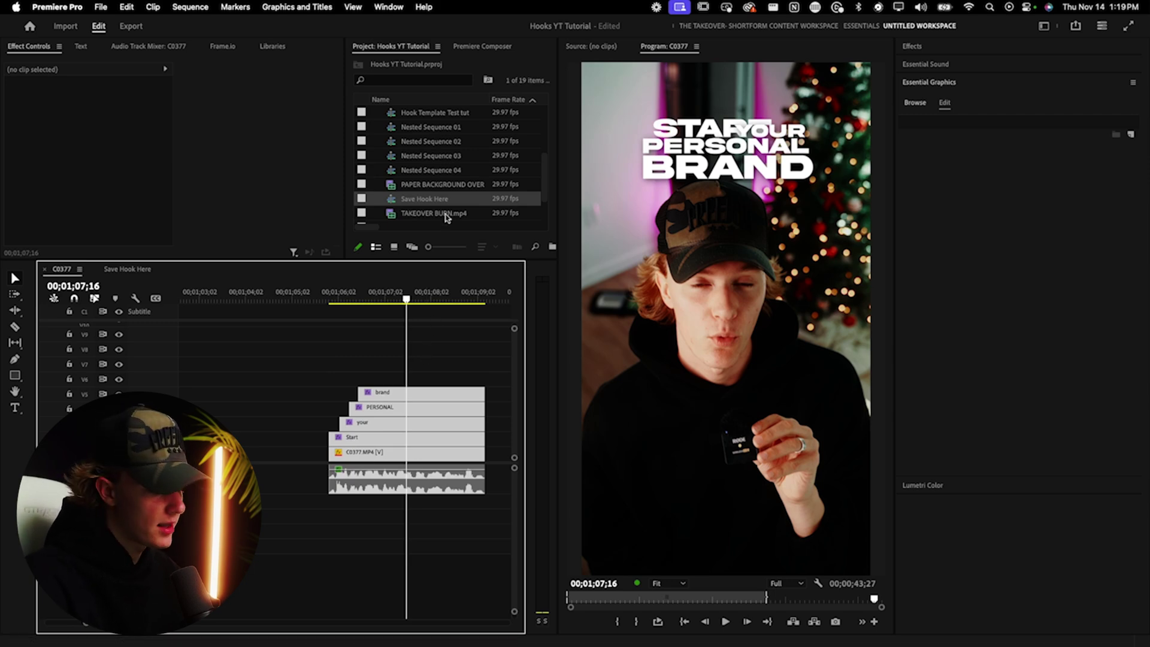
pyautogui.press('super+i')
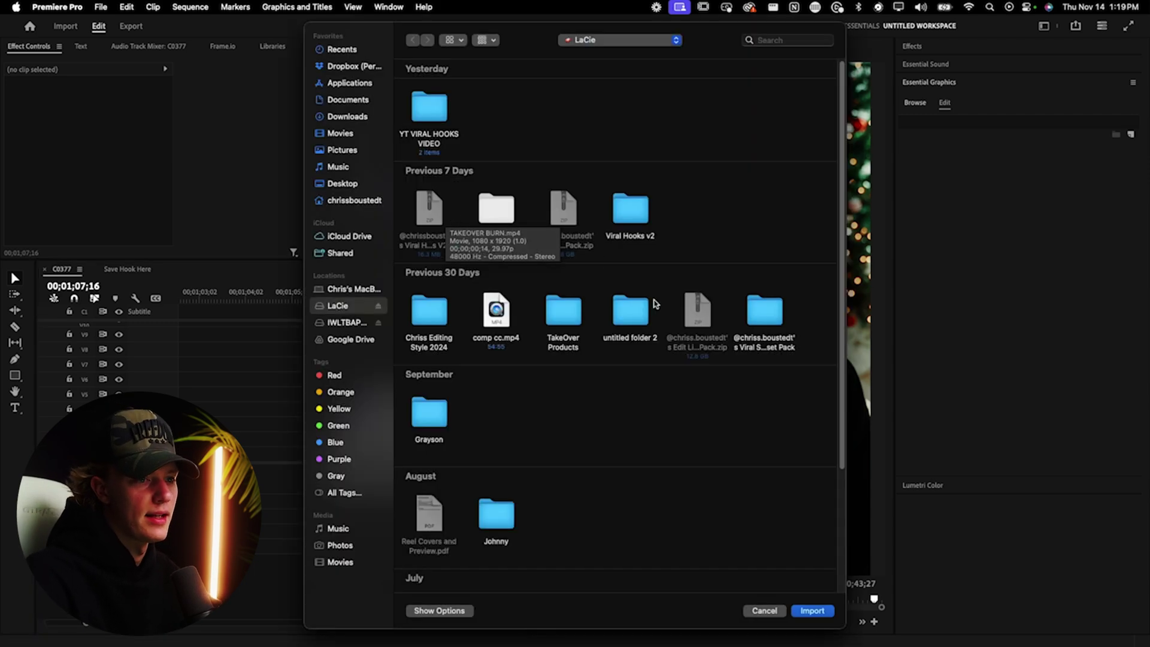
pyautogui.click(769, 610)
# Place the 2048px-Instagram_icon (1).png image on the track above "brand" and cut its end to match the talking-head clip
pyautogui.scroll(-4, 541, 192)
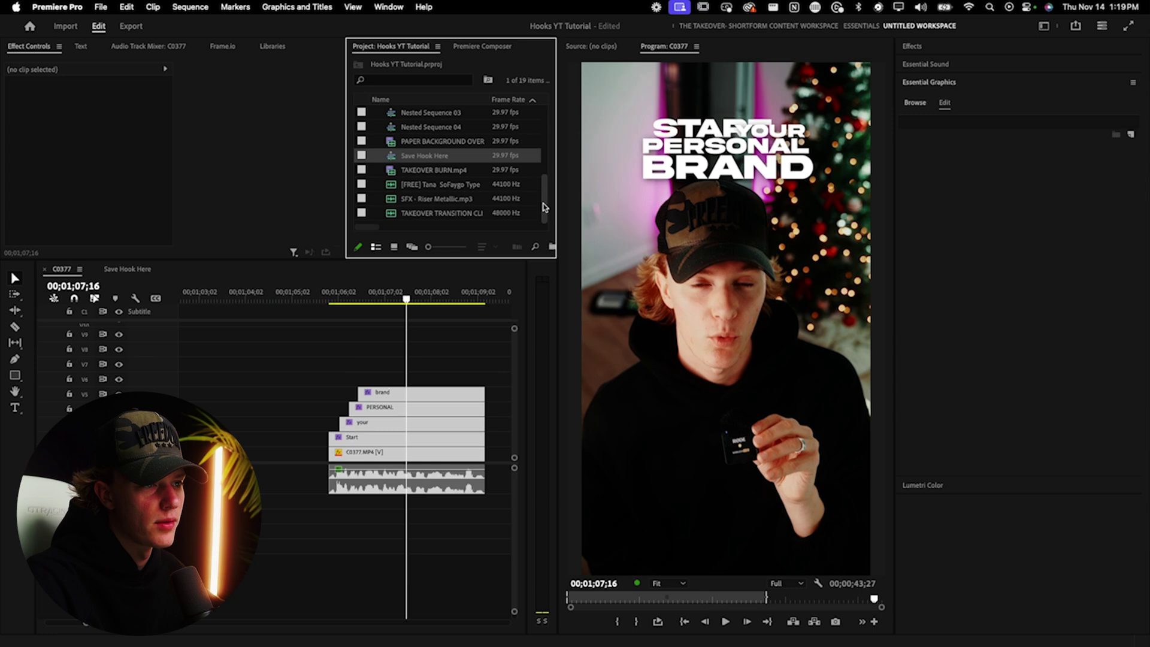
pyautogui.scroll(5, 427, 148)
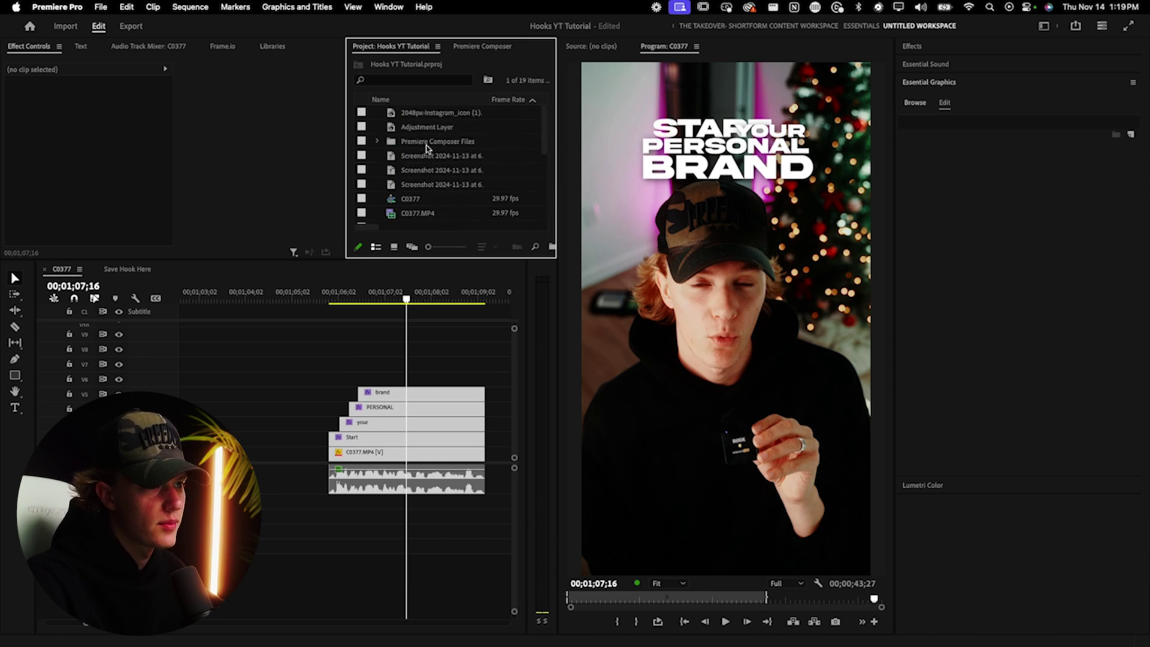
pyautogui.moveTo(436, 121); pyautogui.dragTo(459, 384)
pyautogui.press('c')
pyautogui.click(486, 380)
pyautogui.press('v')
pyautogui.click(497, 380)
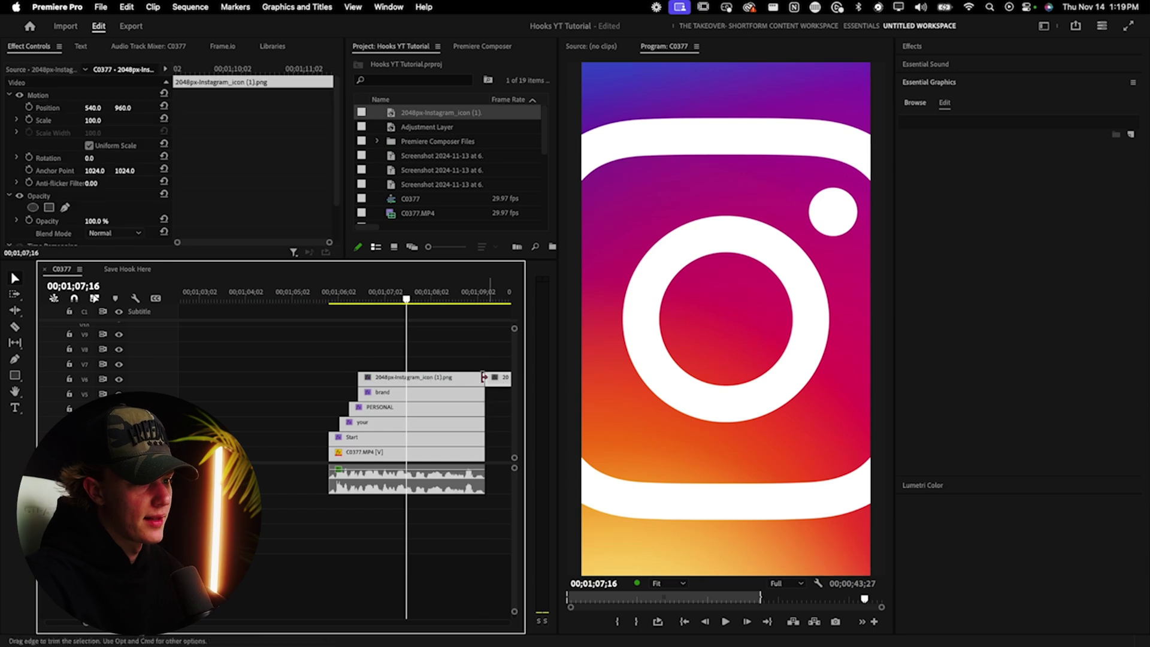
pyautogui.press('Delete')
# Set the Instagram icon to scale 22 at position 777.0, 814.0 and trim its start to begin after the "brand" title
pyautogui.click(447, 380)
pyautogui.click(93, 121)
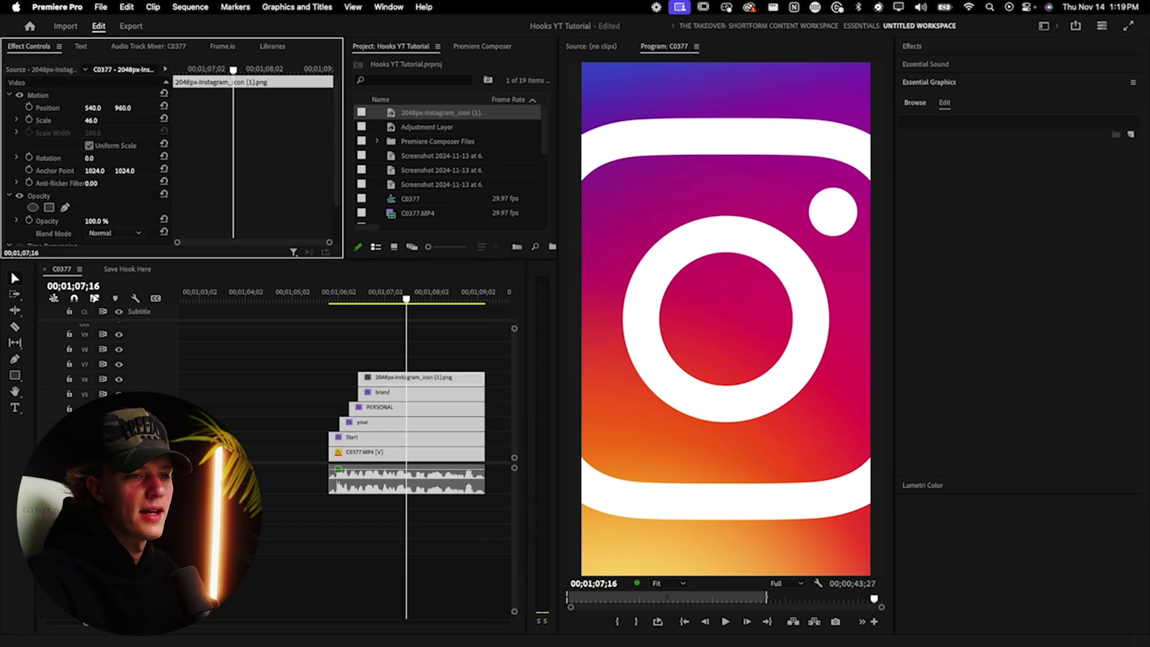
pyautogui.write('9')
pyautogui.press('Return')
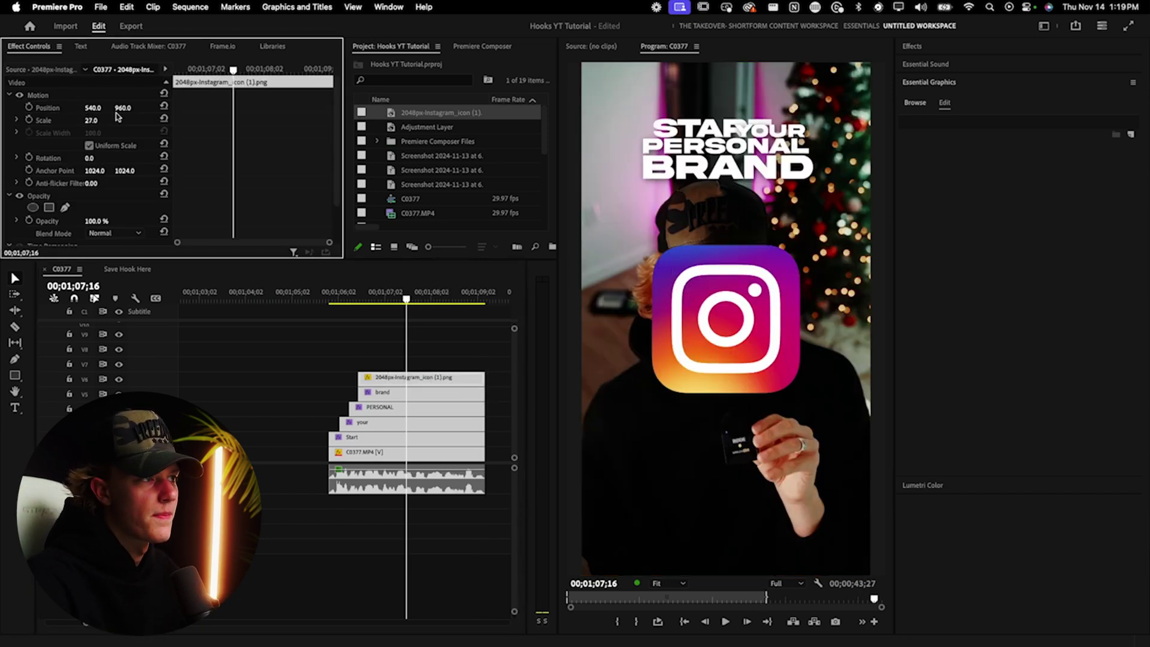
pyautogui.moveTo(123, 108); pyautogui.dragTo(151, 109)
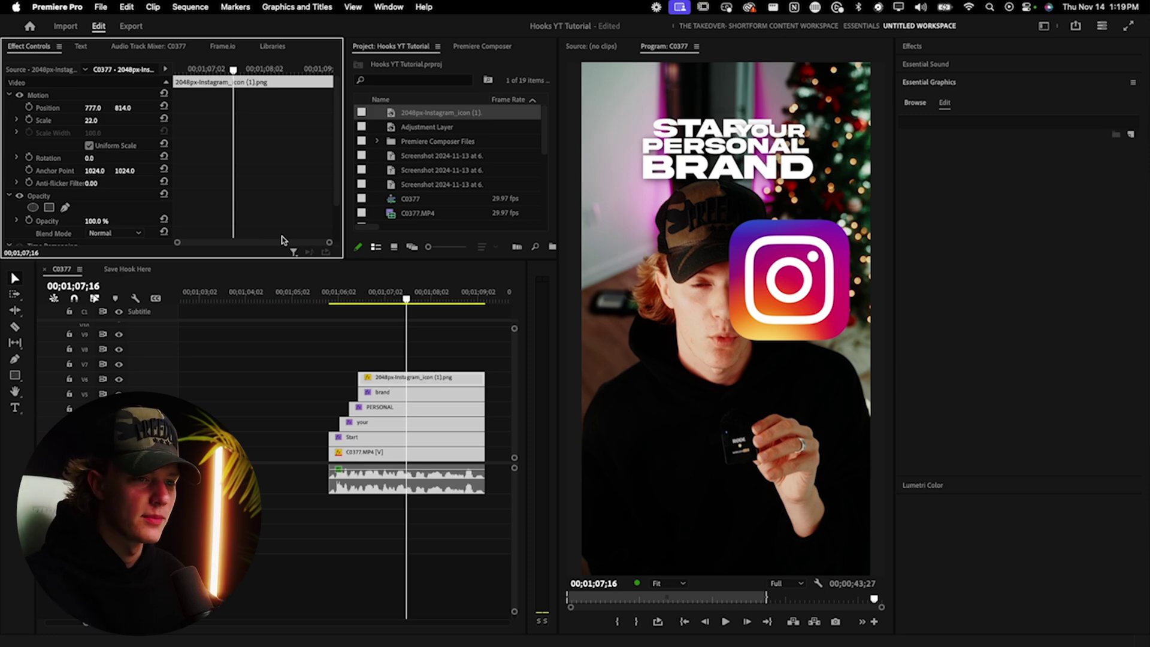
pyautogui.moveTo(359, 378); pyautogui.dragTo(386, 379)
pyautogui.click(432, 370)
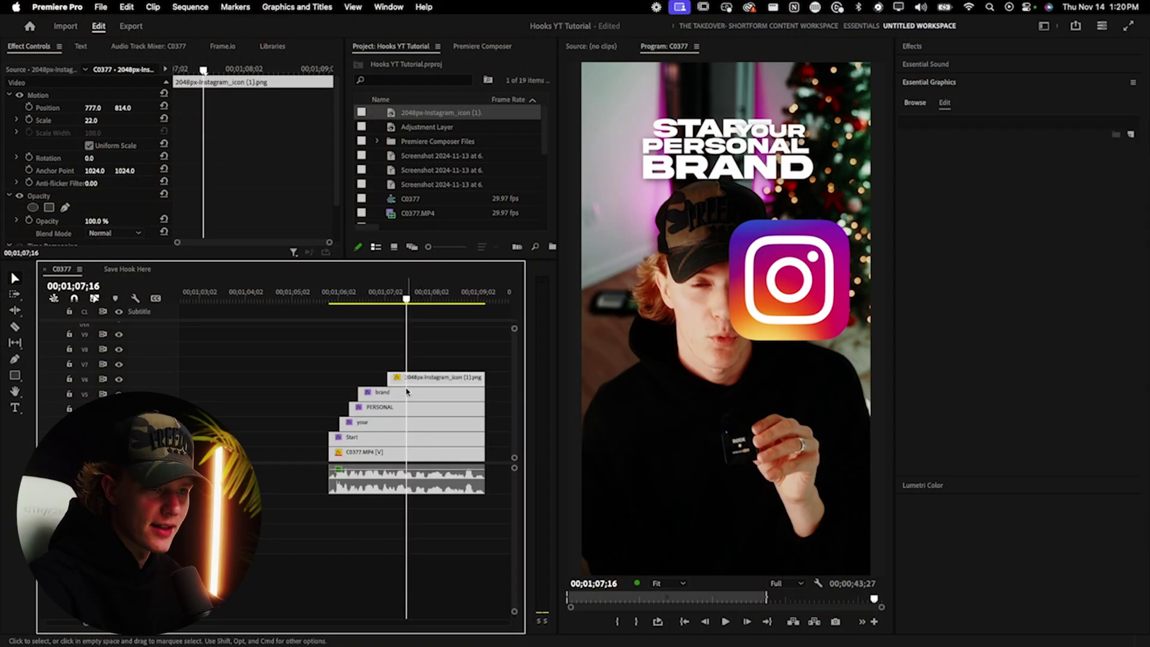
# Duplicate the C0377.MP4 video clip onto the track above the Instagram icon at the same start time
pyautogui.click(378, 456)
pyautogui.moveTo(454, 451); pyautogui.dragTo(416, 367)
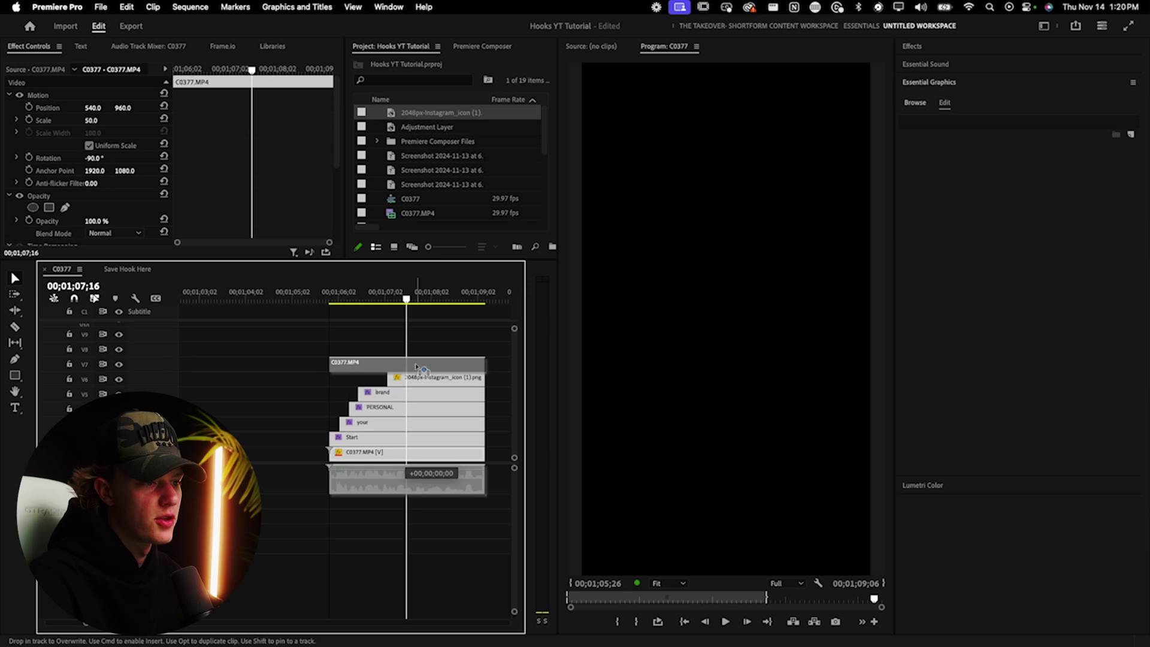
pyautogui.click(427, 367)
# Find the Keyper effect and apply it to the duplicated C0377.MP4 clip on the top track
pyautogui.click(917, 50)
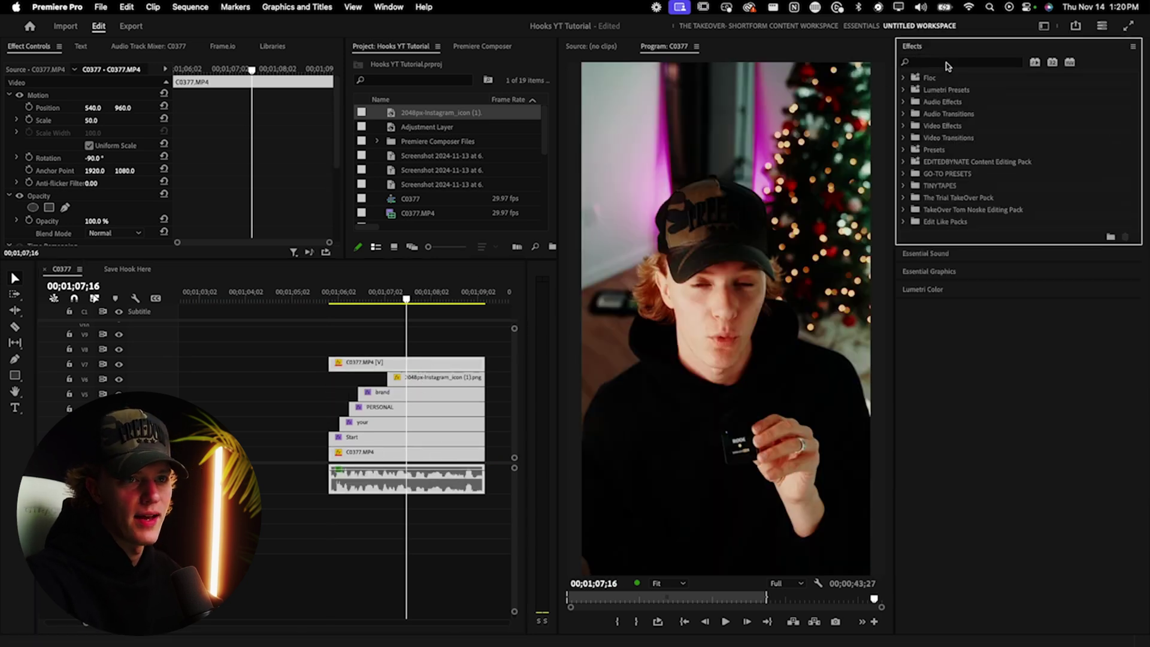
pyautogui.click(948, 63)
pyautogui.write('keyper')
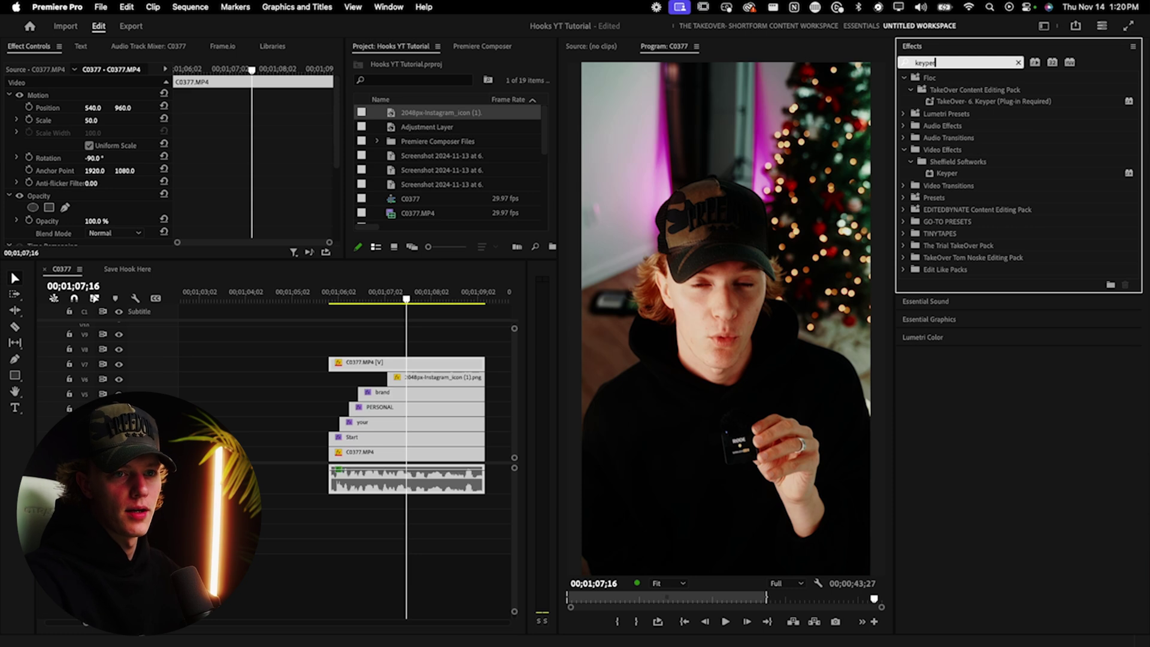
pyautogui.moveTo(947, 173); pyautogui.dragTo(440, 365)
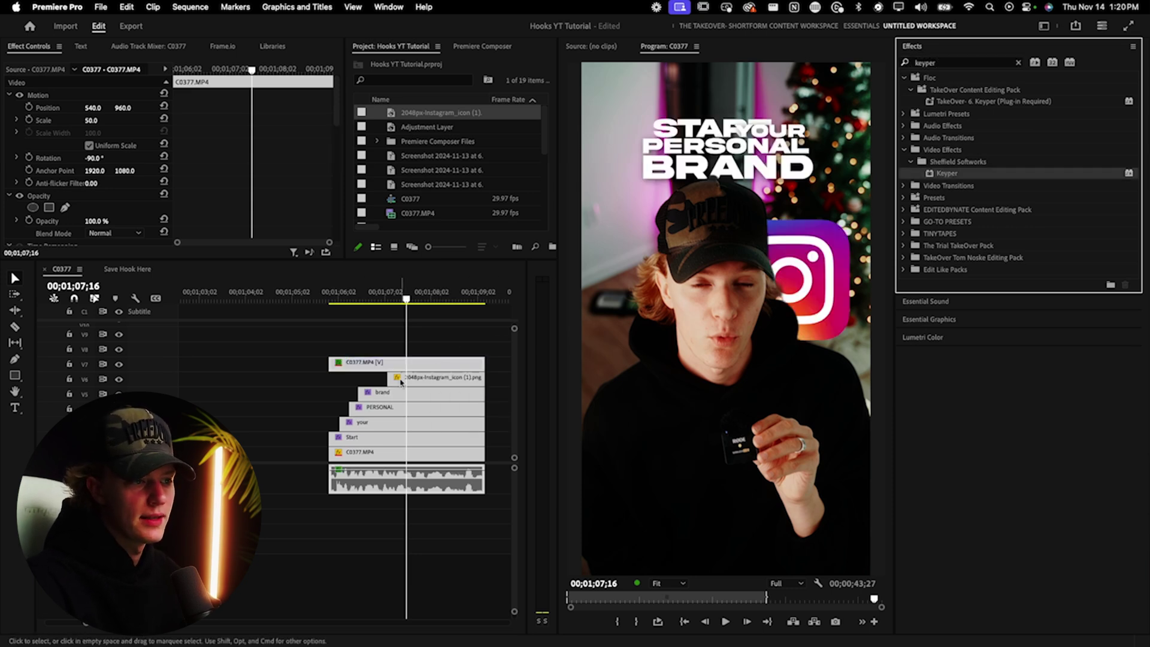
# Disable all video layers below the keyed clip to inspect the subject cutout, and undo the disabling
pyautogui.moveTo(329, 385); pyautogui.dragTo(457, 460)
pyautogui.press('shift+super+e')
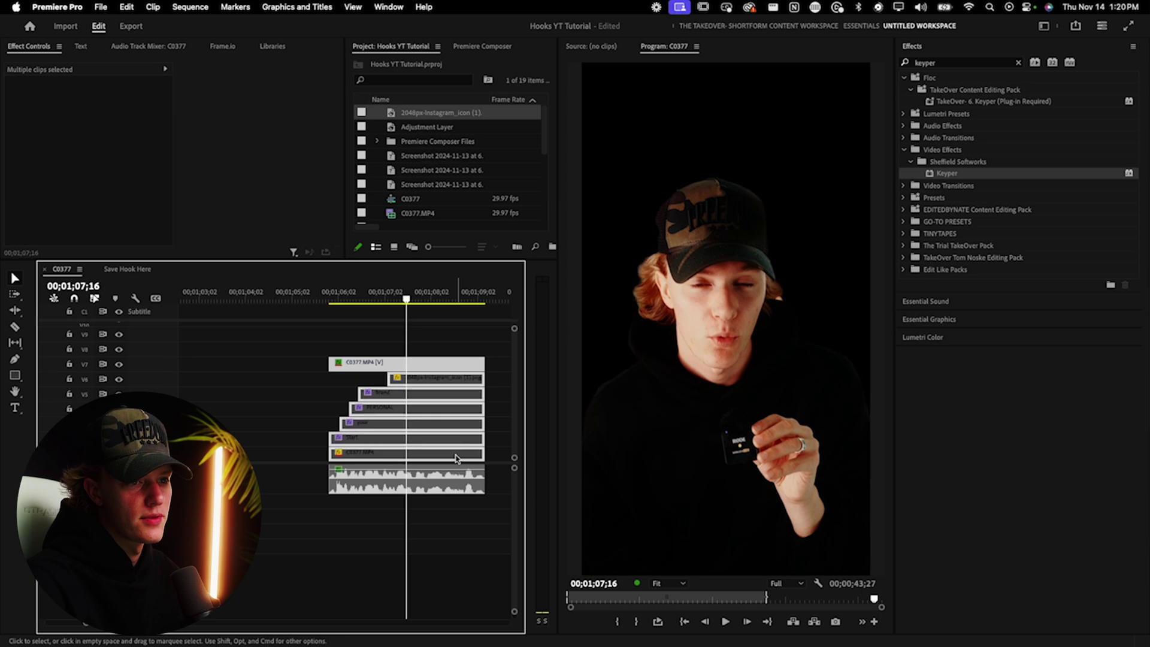
pyautogui.press('super+z')
# Set the Keyper effect's quality to high on the top clip and play the hook from its start
pyautogui.moveTo(120, 259); pyautogui.dragTo(124, 295)
pyautogui.click(111, 201)
pyautogui.click(108, 223)
pyautogui.click(128, 239)
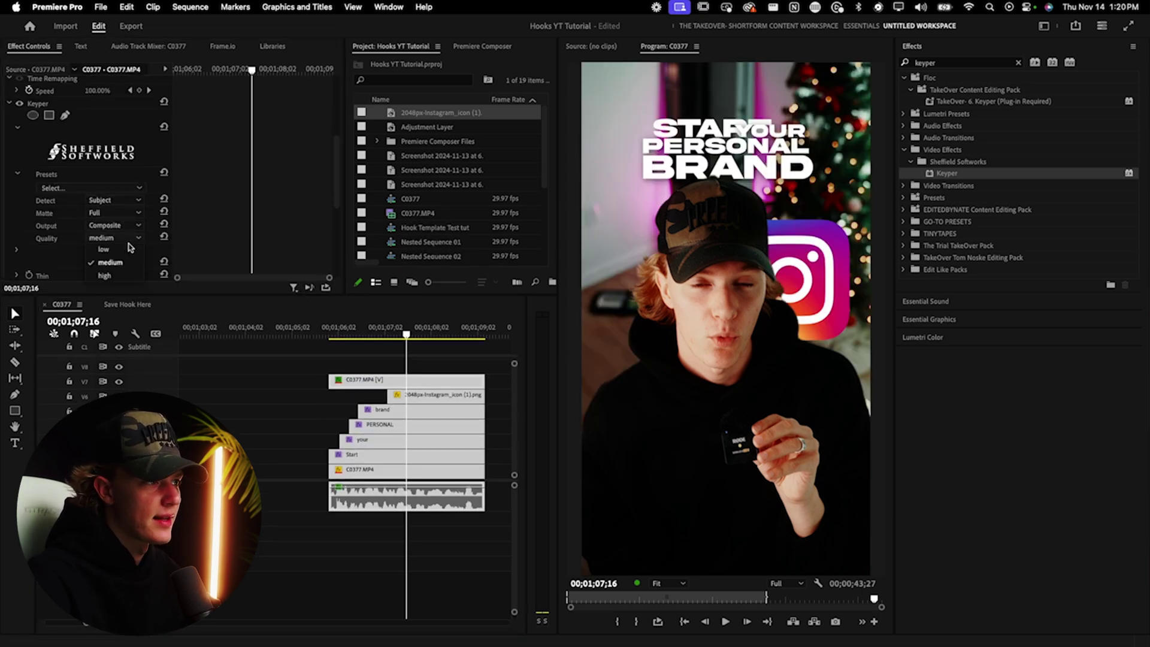
pyautogui.click(122, 272)
pyautogui.scroll(-1, 223, 260)
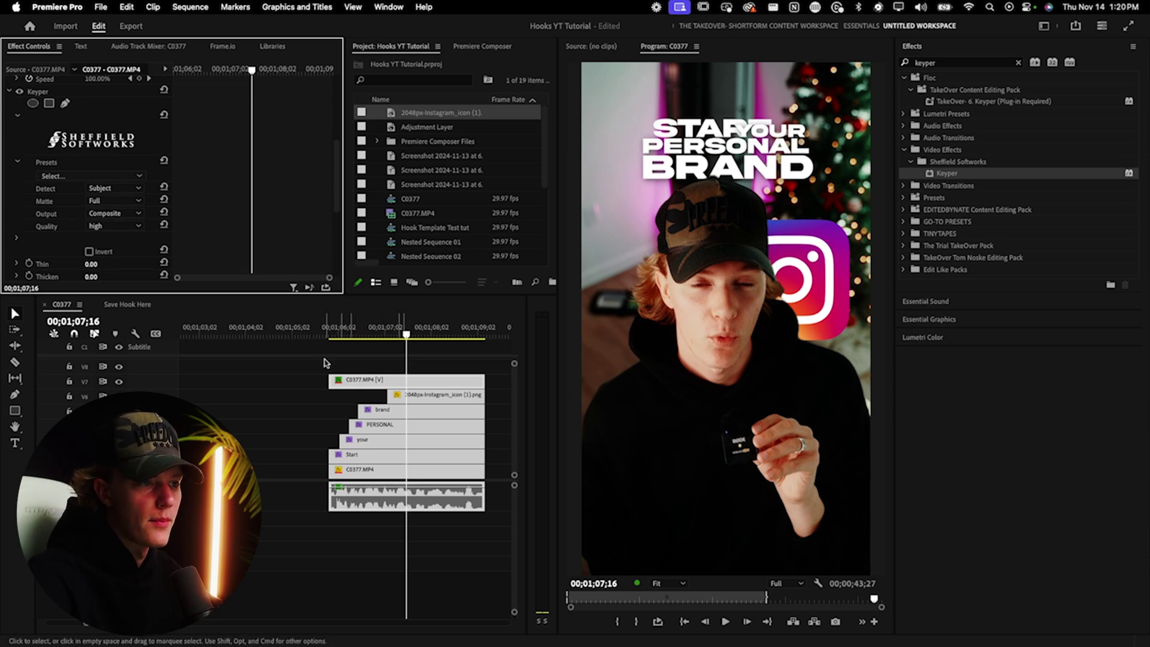
pyautogui.click(326, 332)
pyautogui.press('space')
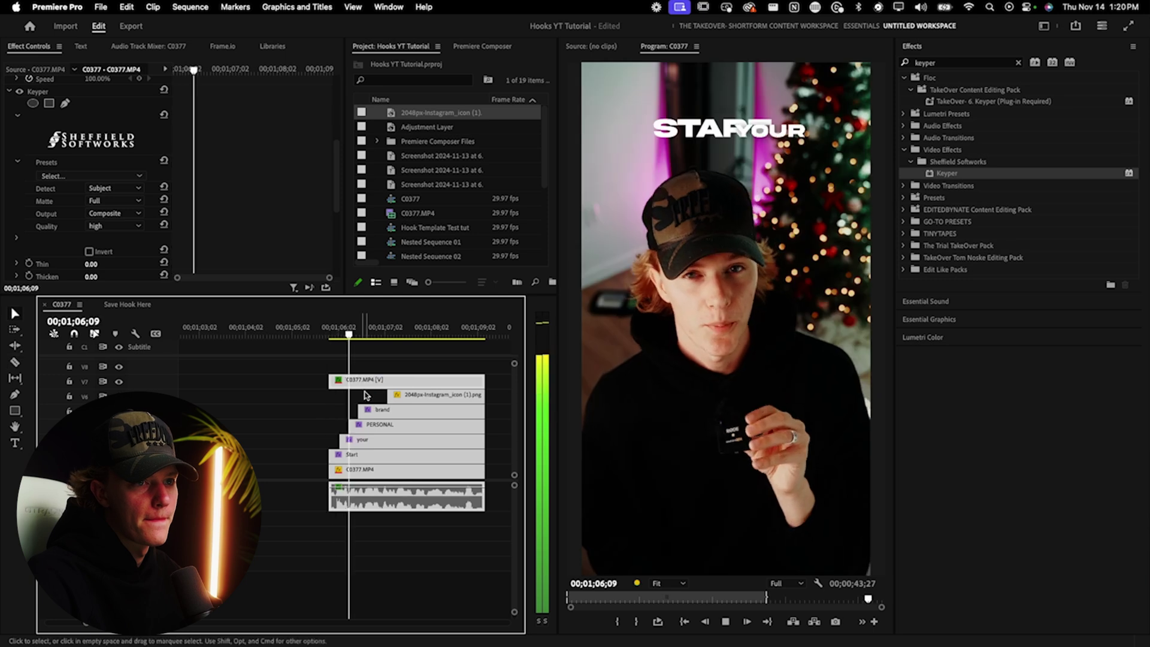
pyautogui.press('space')
# Nest the "PERSONAL" and "brand" title clips together into a sequence named "pb"
pyautogui.click(365, 412)
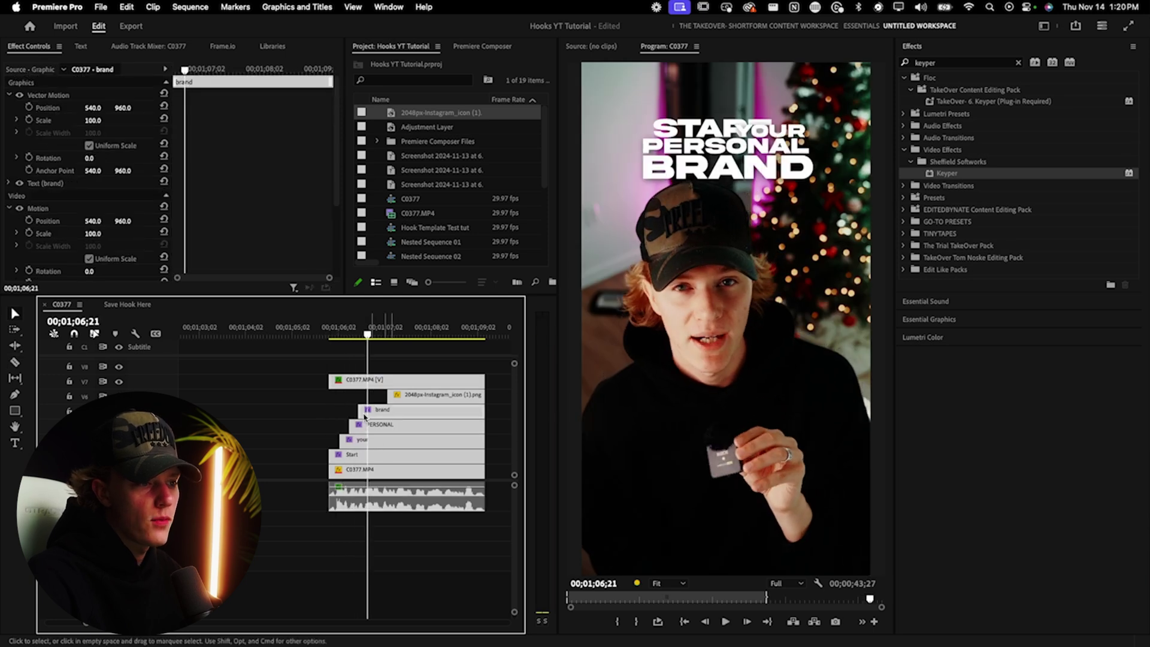
pyautogui.moveTo(337, 411); pyautogui.dragTo(382, 428)
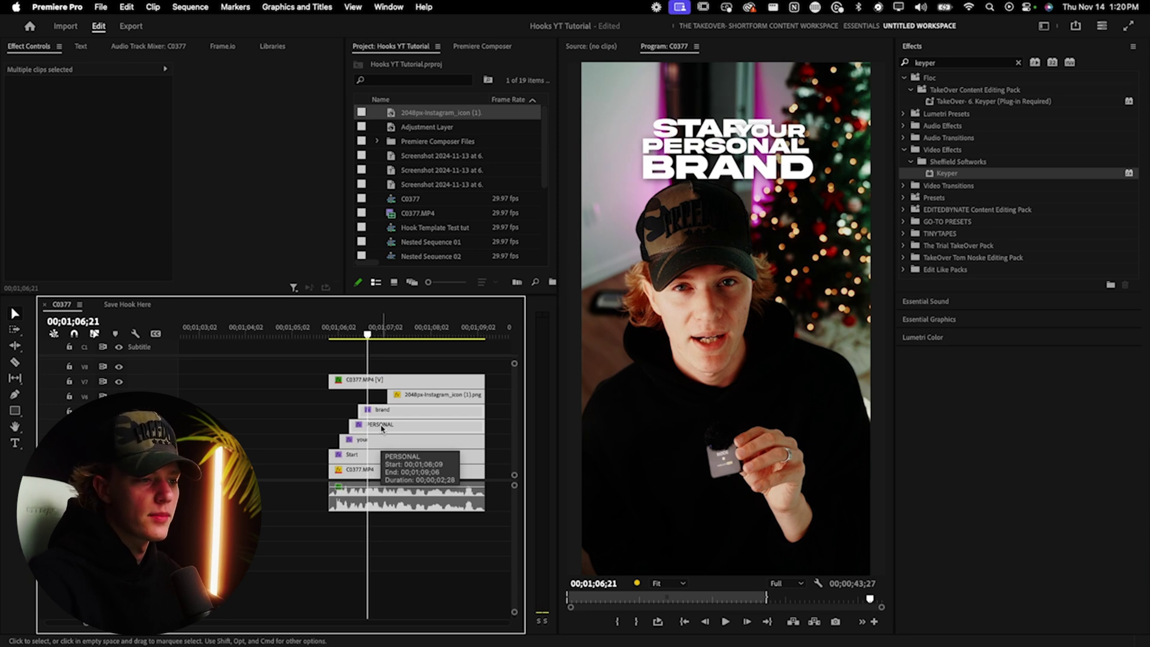
pyautogui.rightClick(381, 428)
pyautogui.click(399, 349)
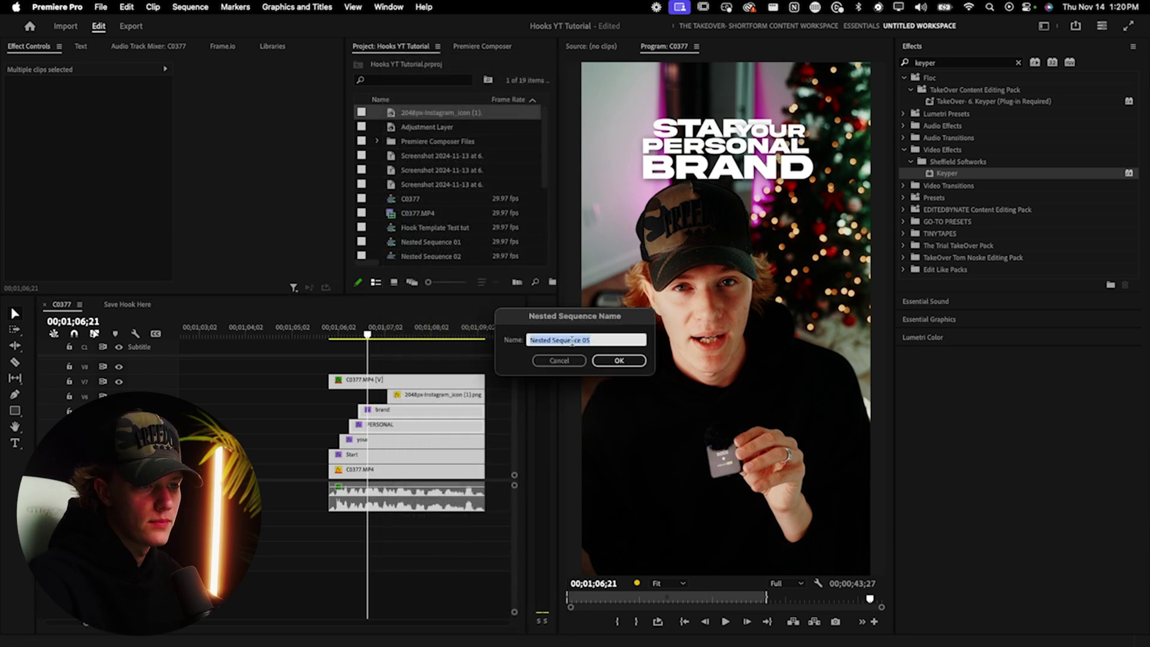
pyautogui.write('pb')
pyautogui.click(610, 361)
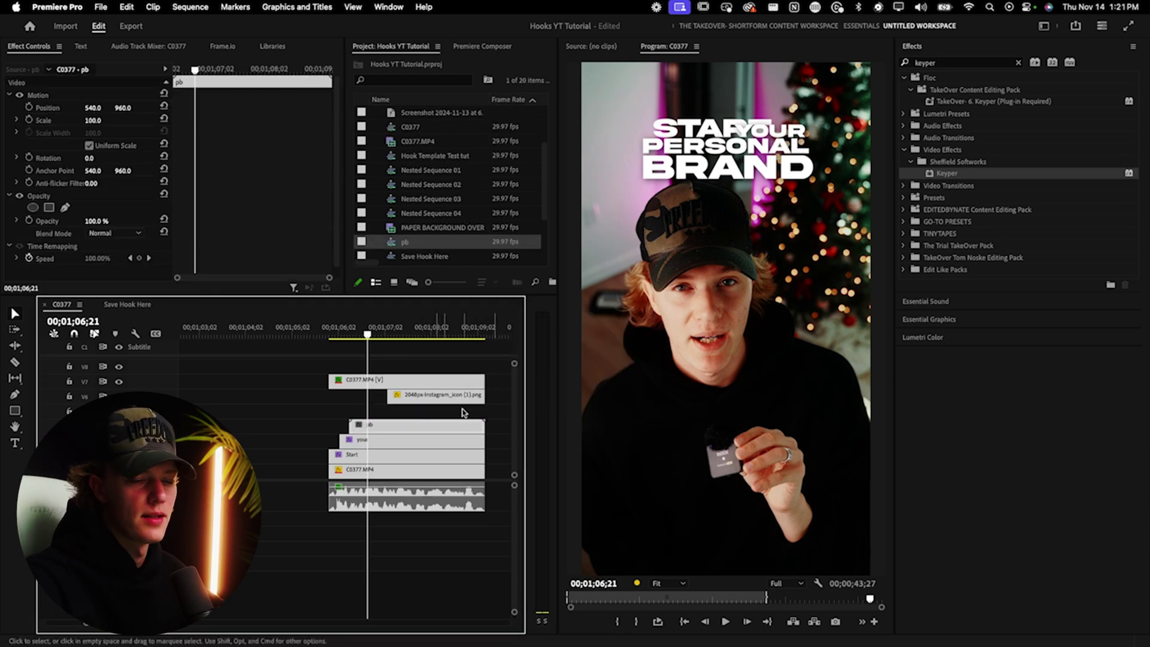
# Search the effects for "takeover content" and browse the TakeOver Content Editing Pack presets
pyautogui.click(967, 62)
pyautogui.press('BackSpace')
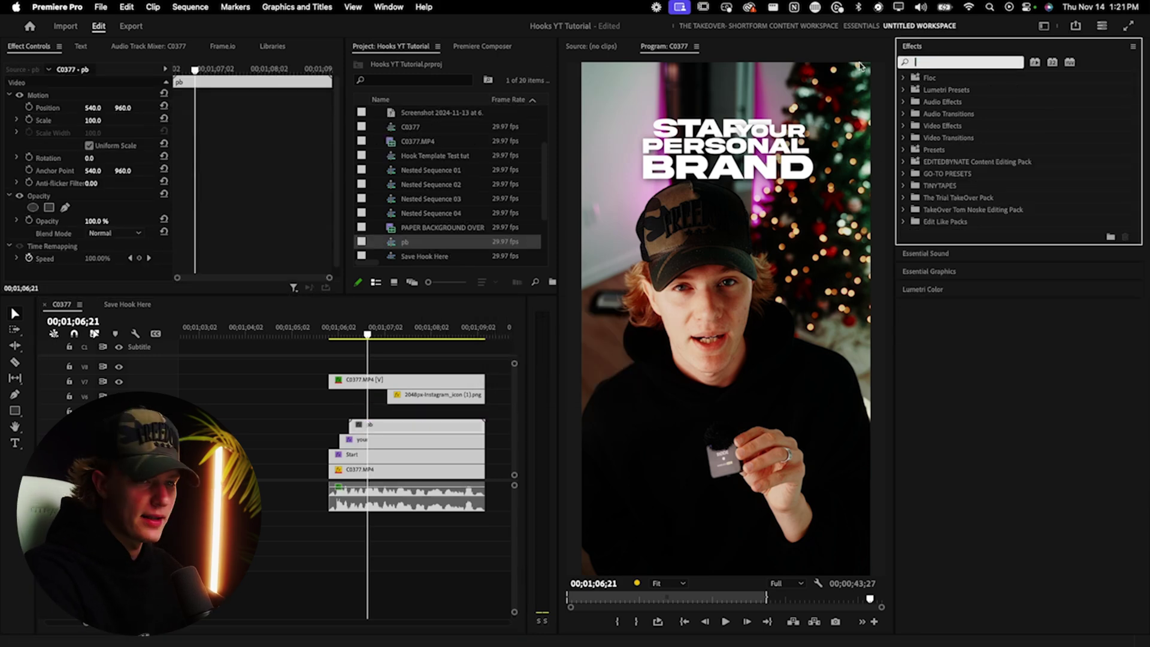
pyautogui.write('trans')
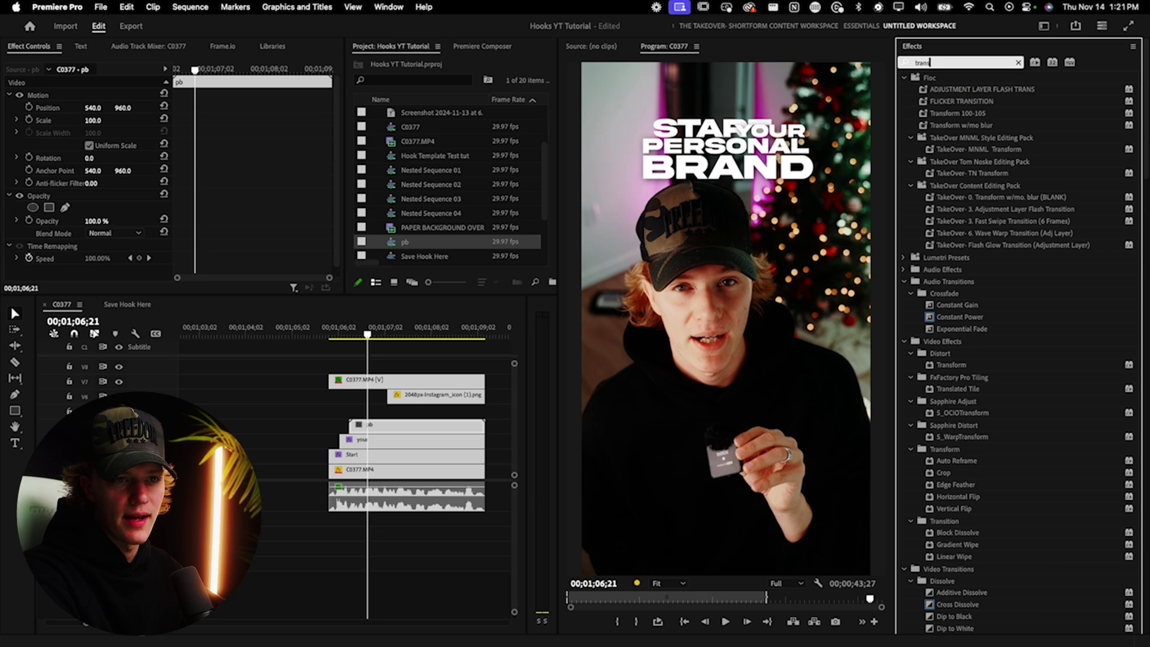
pyautogui.press('BackSpace')
pyautogui.press('BackSpace')
pyautogui.press('BackSpace')
pyautogui.press('BackSpace')
pyautogui.press('BackSpace')
pyautogui.write('takeover')
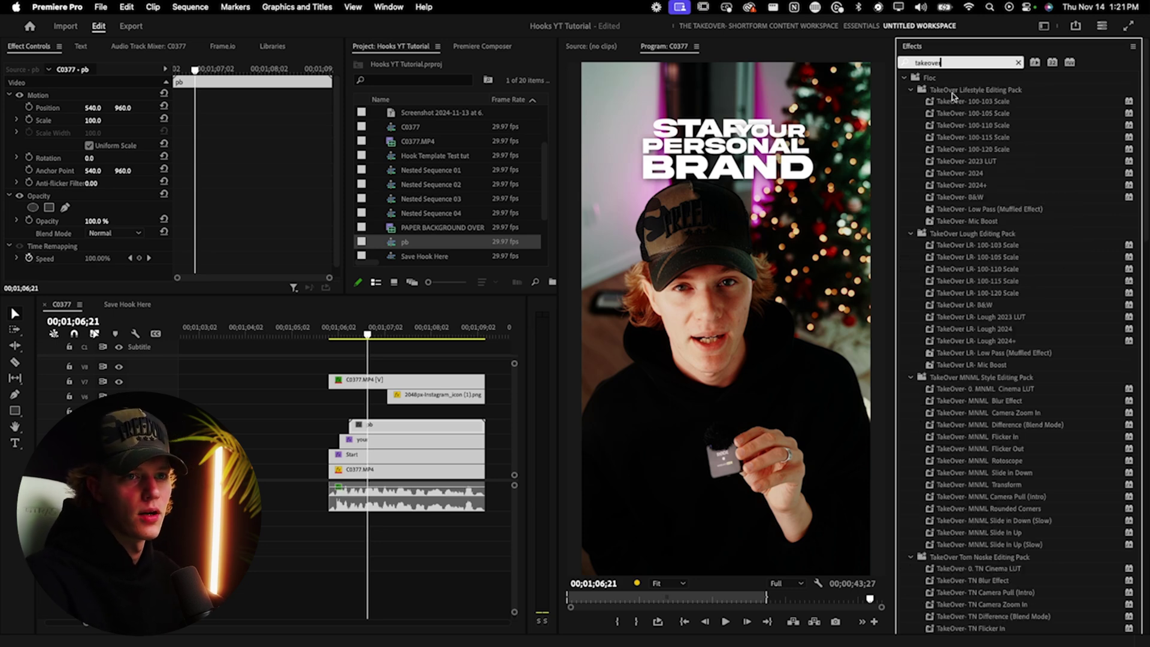
pyautogui.write(' conten')
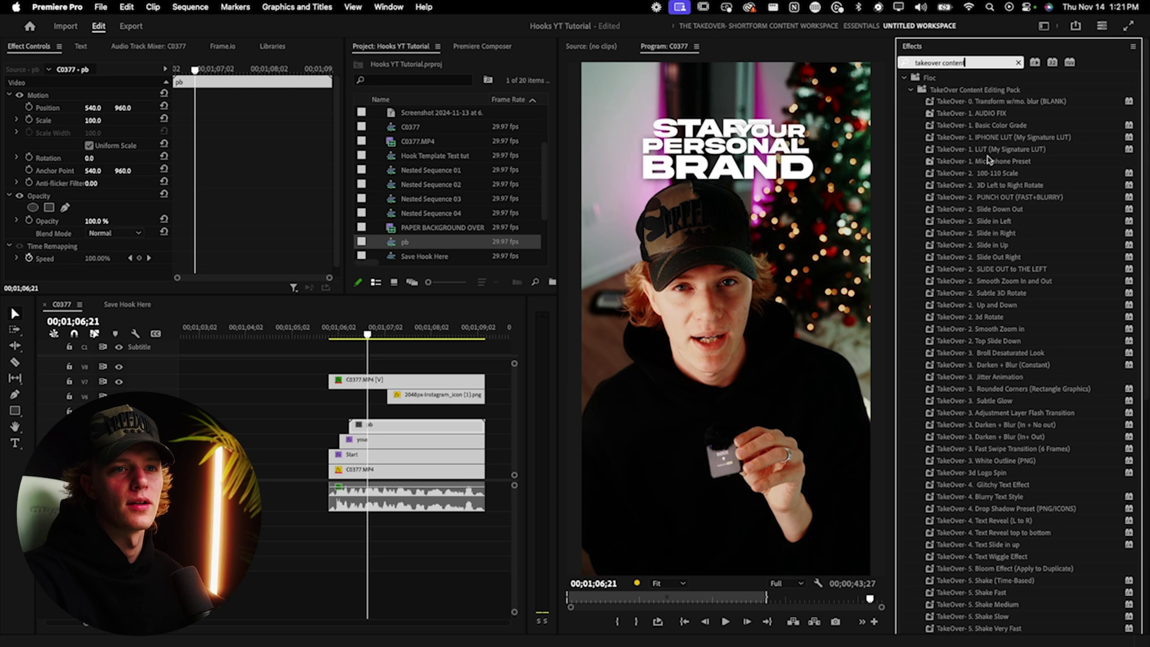
pyautogui.write('t')
pyautogui.scroll(-1, 1133, 163)
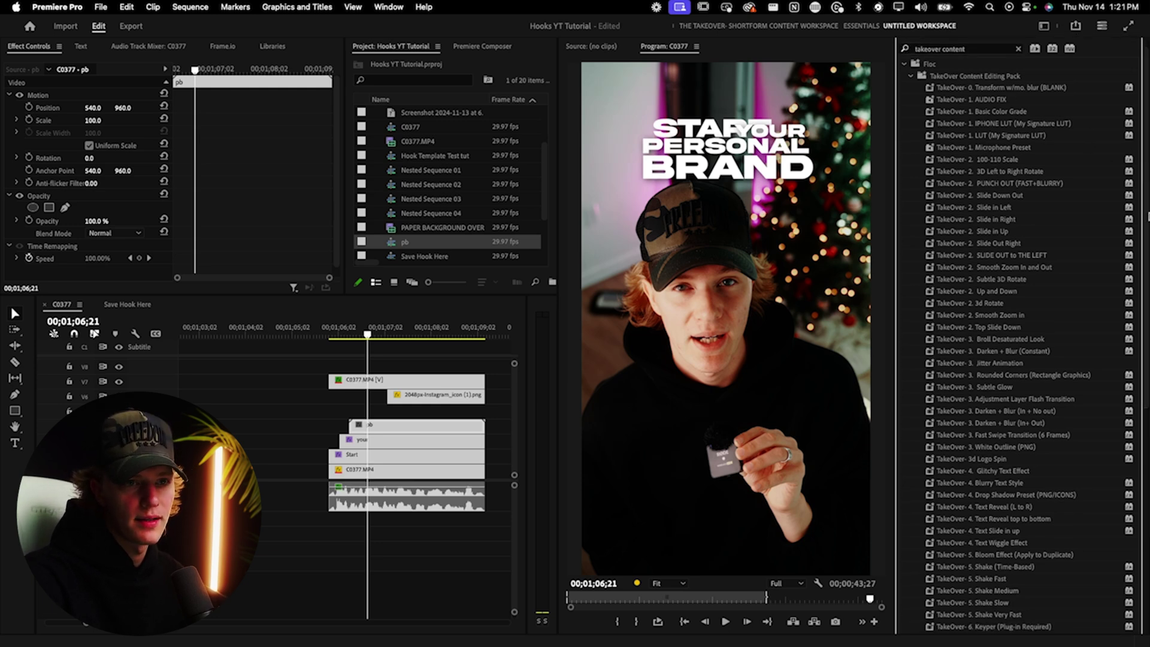
pyautogui.moveTo(1145, 156)
pyautogui.mouseDown()
pyautogui.moveTo(1148, 315)
pyautogui.moveTo(1145, 145)
pyautogui.mouseUp()
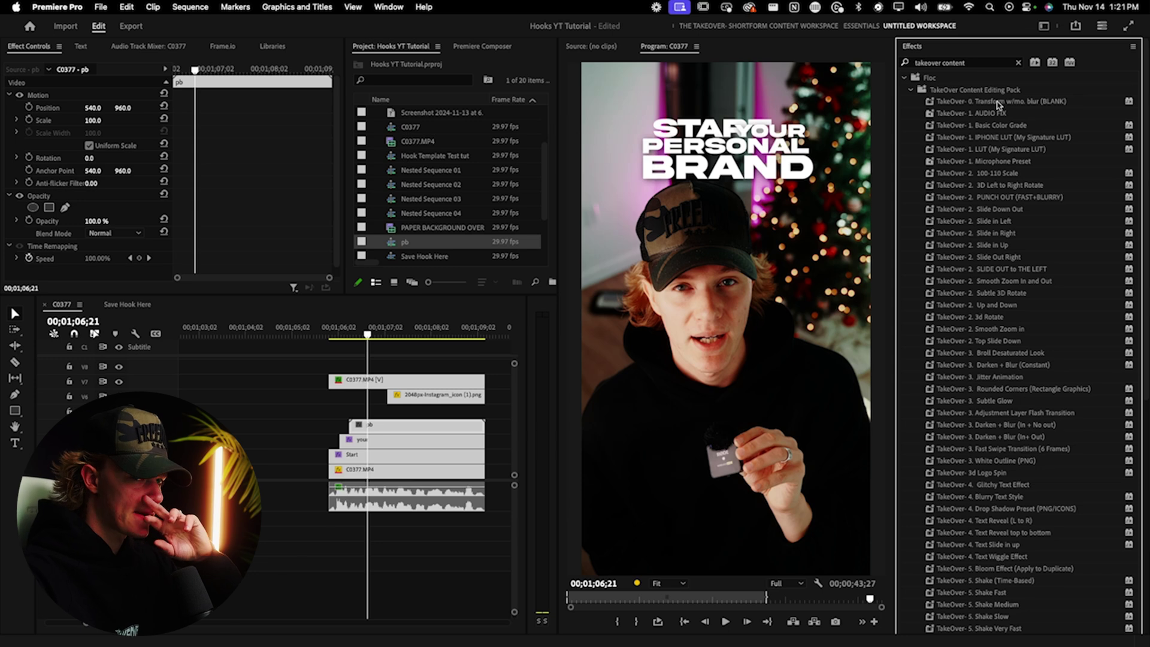
# Apply the "TakeOver- 0. Transform w/mo. blur (BLANK)" preset to the "pb" nest and bring up its Transform settings
pyautogui.click(995, 104)
pyautogui.moveTo(991, 105); pyautogui.dragTo(414, 427)
pyautogui.scroll(-1, 217, 204)
pyautogui.scroll(-4, 217, 204)
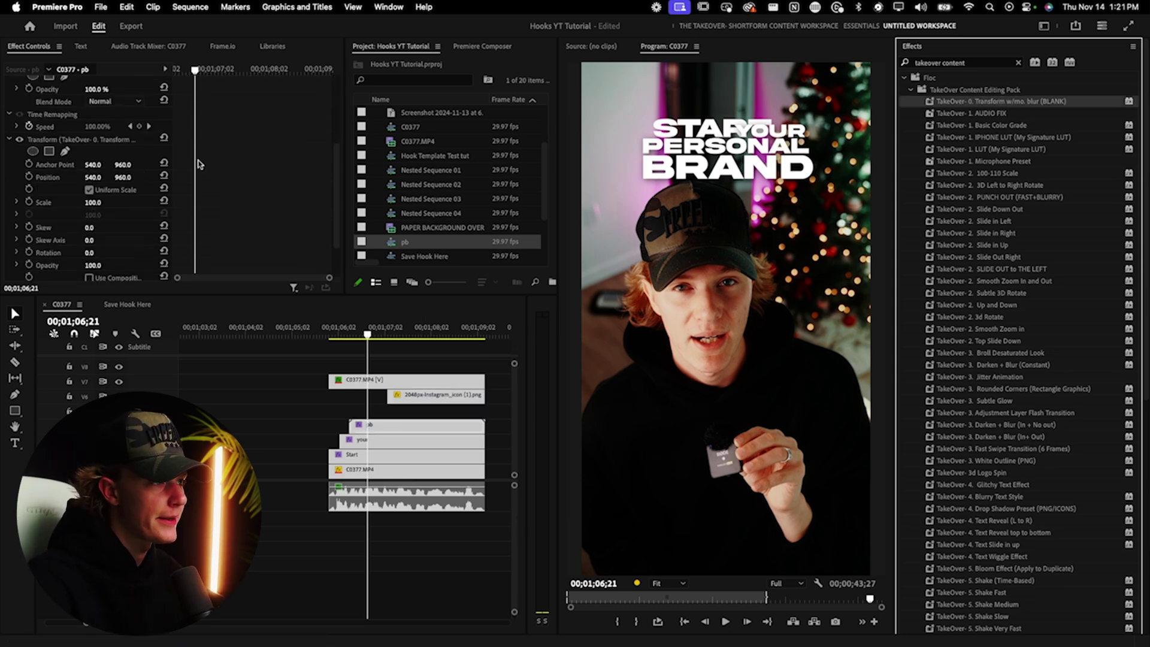
# Animate the "pb" nest's Transform Position from 540, 1037 at its first frame to 540, 960 at 00;01;06;25
pyautogui.moveTo(194, 70); pyautogui.dragTo(174, 70)
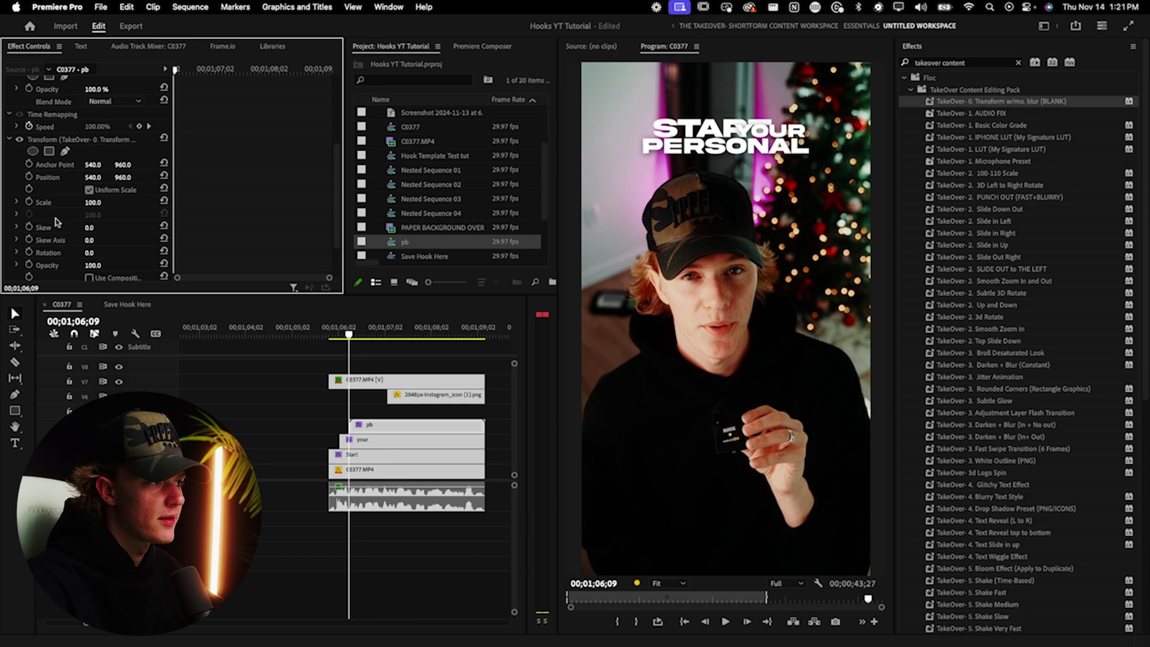
pyautogui.scroll(-1, 54, 215)
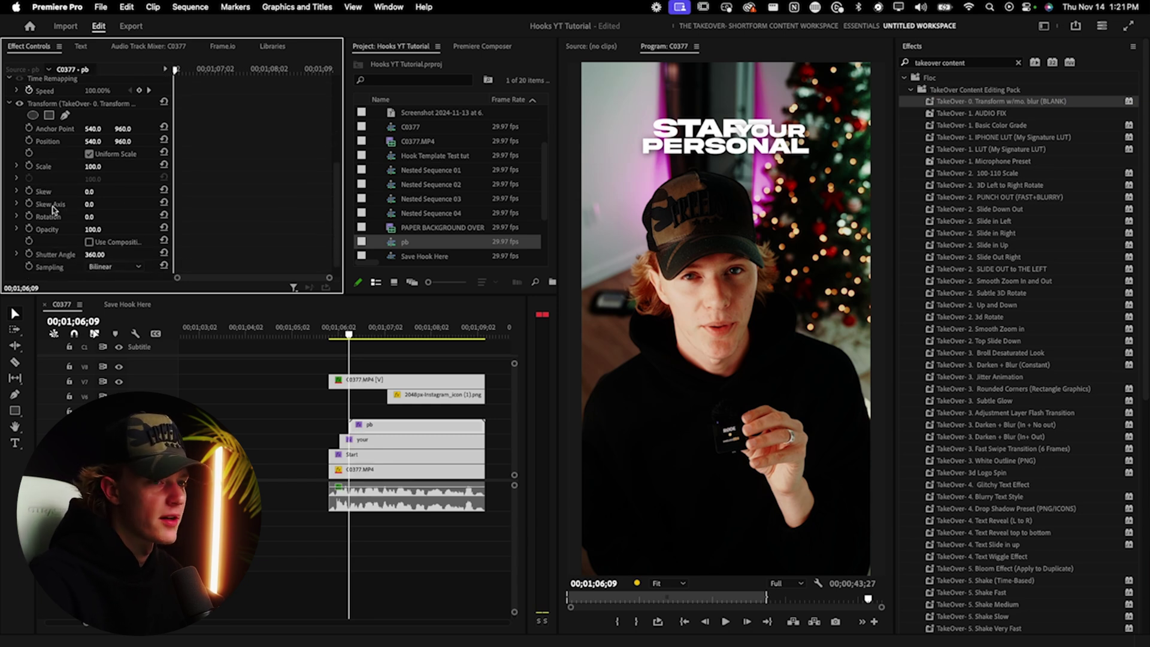
pyautogui.scroll(-2, 63, 209)
pyautogui.scroll(1, 72, 205)
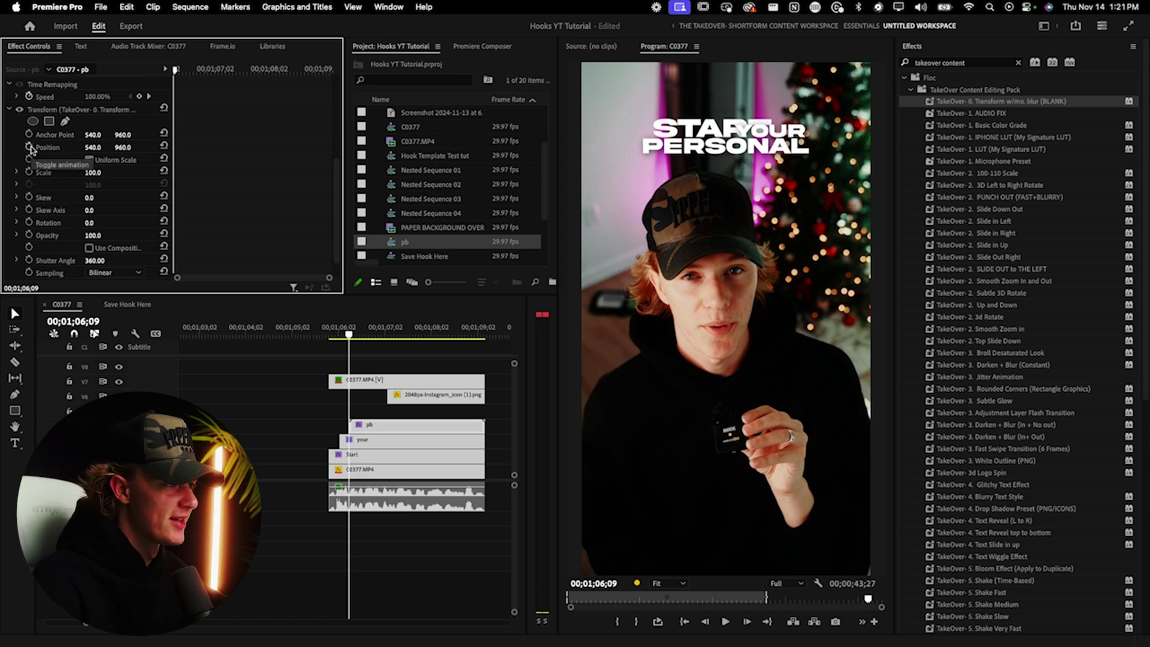
pyautogui.click(29, 147)
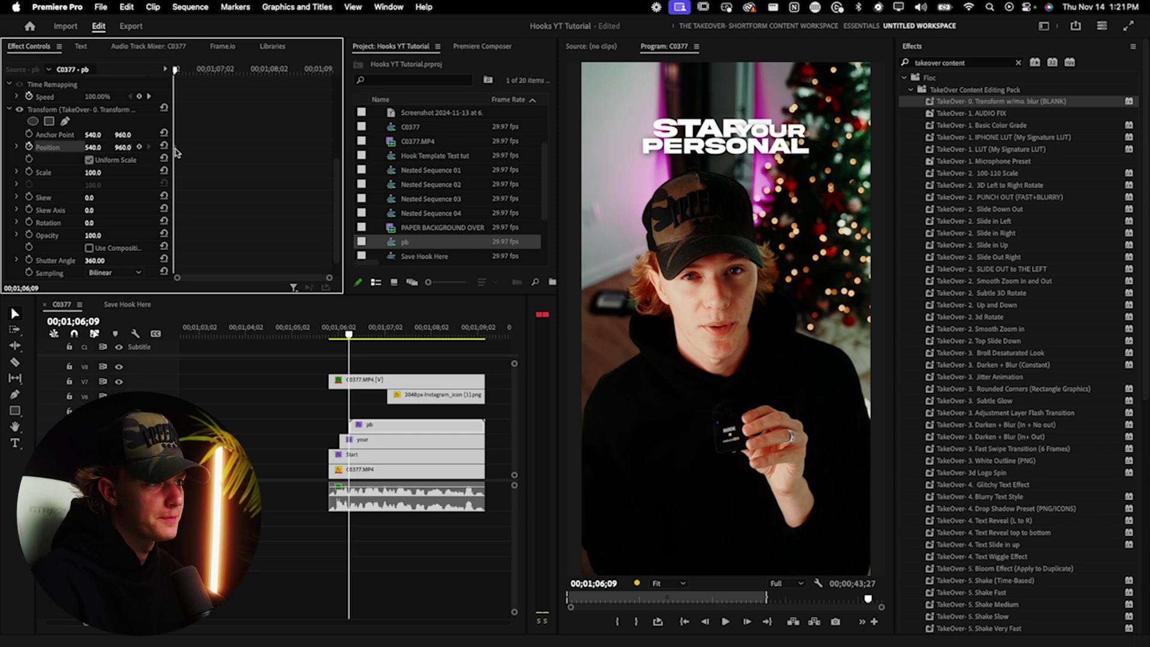
pyautogui.moveTo(192, 148); pyautogui.dragTo(201, 147)
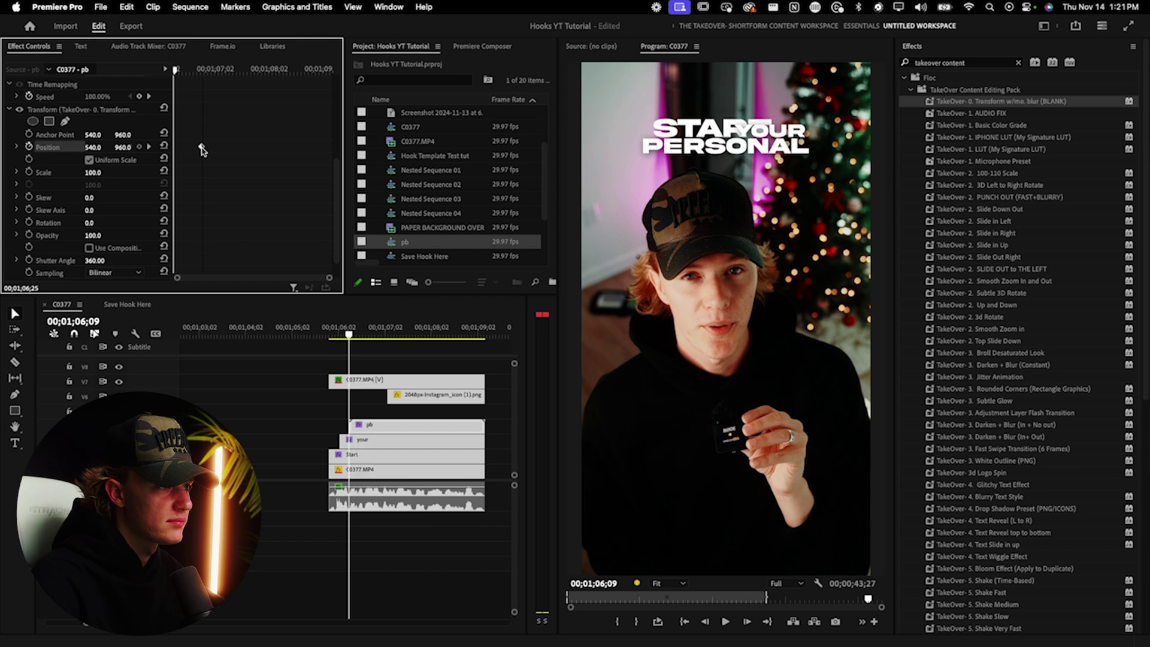
pyautogui.moveTo(125, 146); pyautogui.dragTo(140, 147)
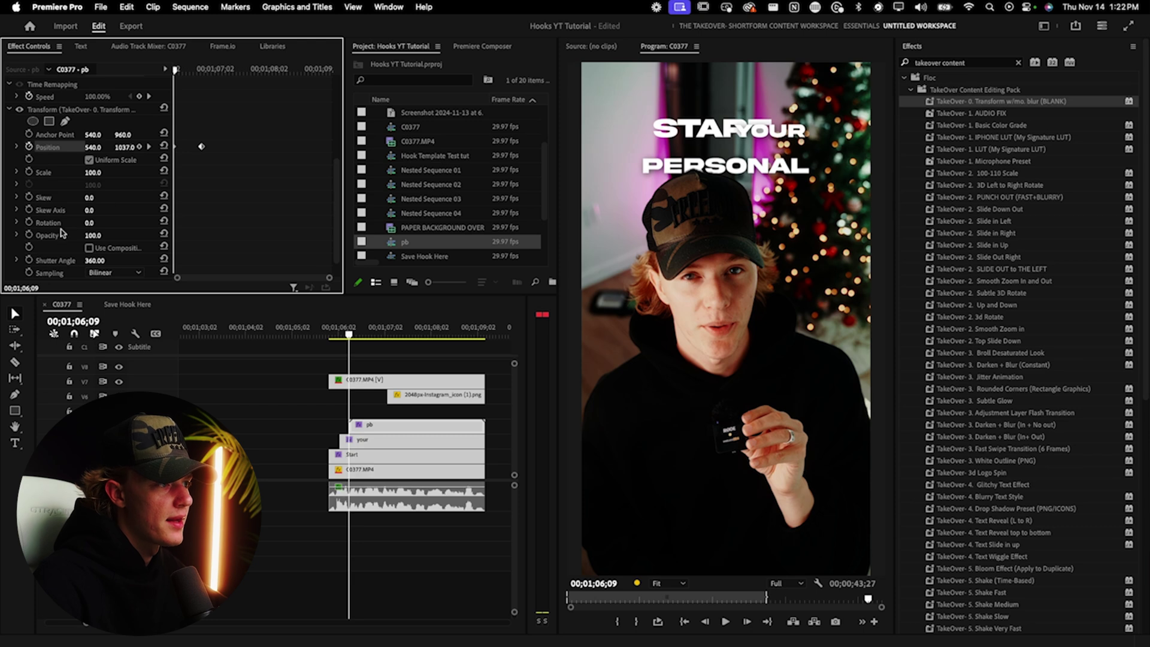
# Keyframe the nest's Transform Opacity to rise from 50 at the clip's start to 100 at a second keyframe shortly before the Position end keyframe
pyautogui.click(29, 235)
pyautogui.moveTo(177, 235); pyautogui.dragTo(196, 235)
pyautogui.moveTo(100, 237); pyautogui.dragTo(101, 236)
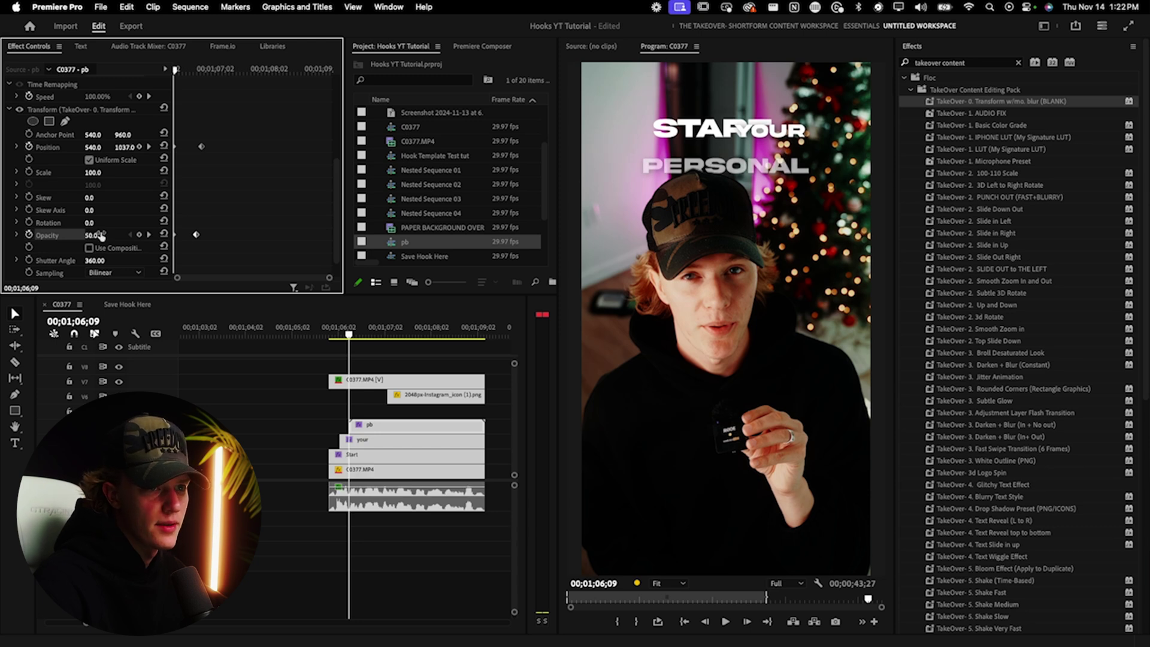
# Search the effects for "gaussi" and apply Gaussian Blur to the "pb" nest
pyautogui.scroll(-2, 230, 230)
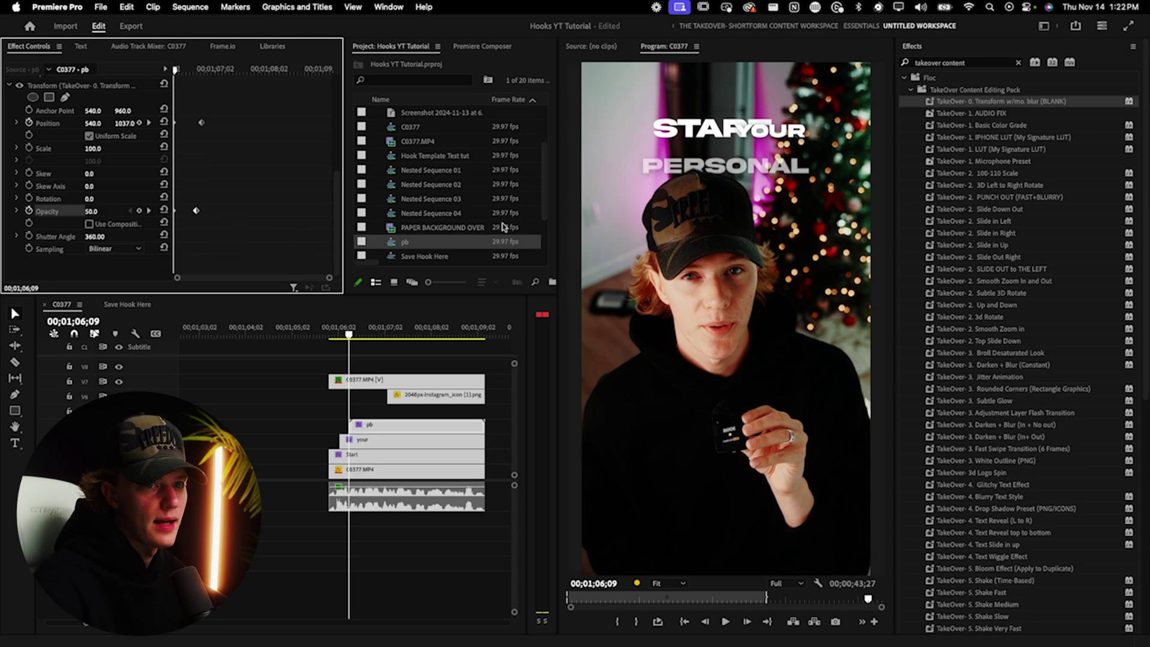
pyautogui.click(973, 64)
pyautogui.write('ga')
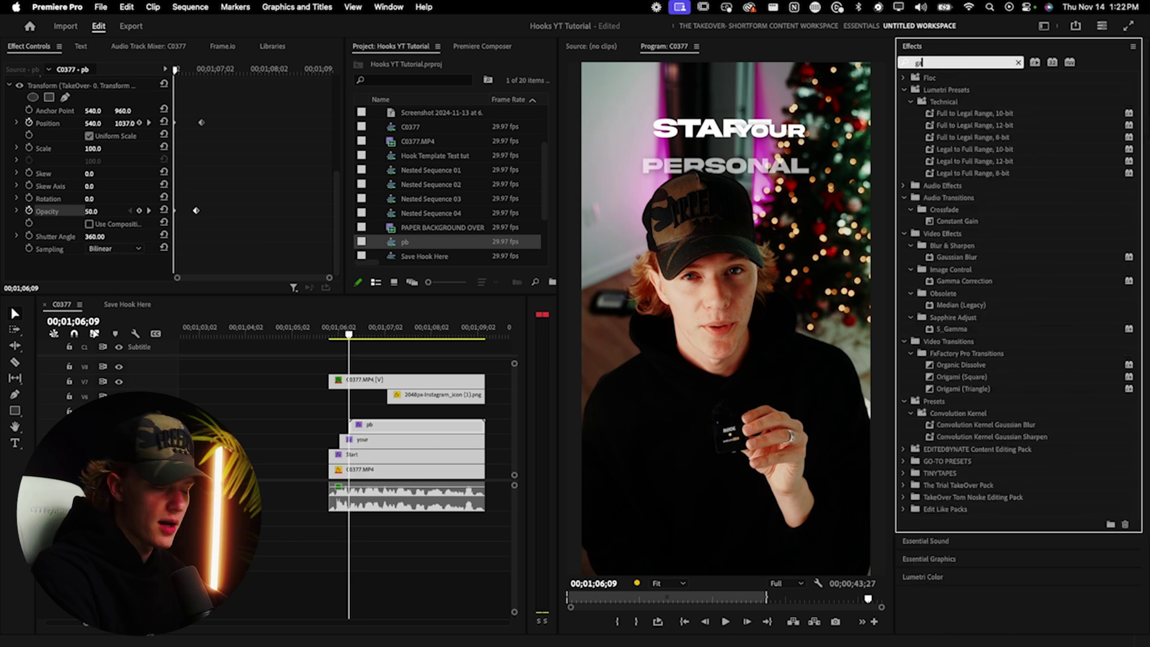
pyautogui.write('ussi')
pyautogui.moveTo(945, 155); pyautogui.dragTo(413, 427)
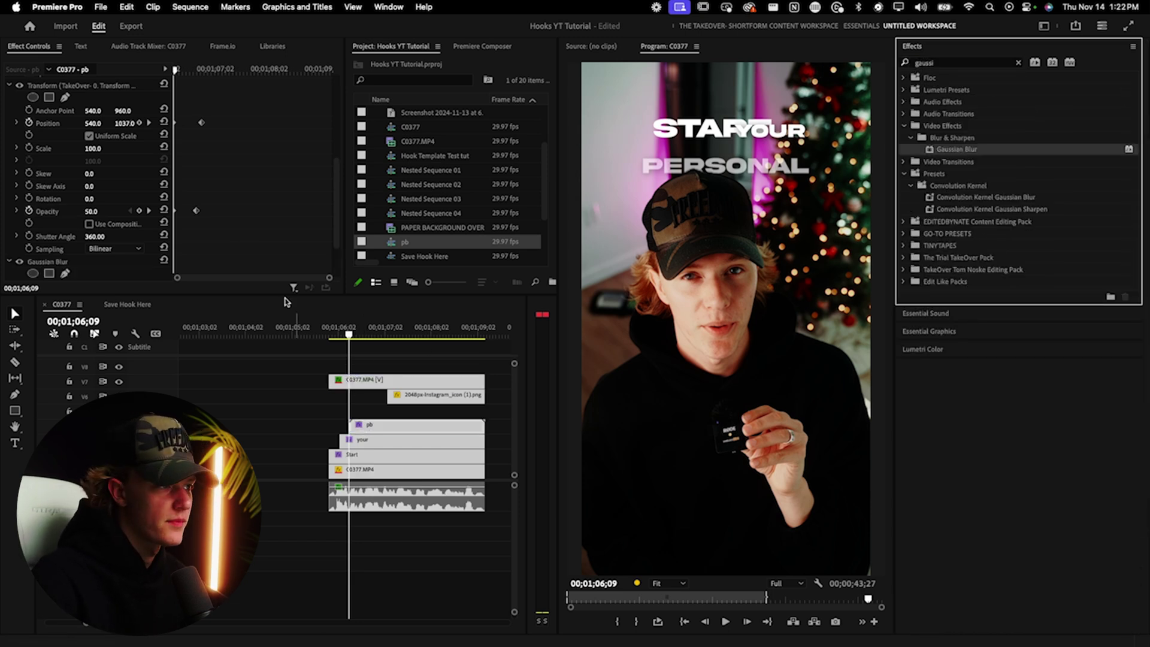
# Keyframe the Gaussian Blur's Blurriness from about 17 at the clip's start down to 0 at the same frame as the Opacity end keyframe
pyautogui.scroll(-2, 214, 185)
pyautogui.click(29, 226)
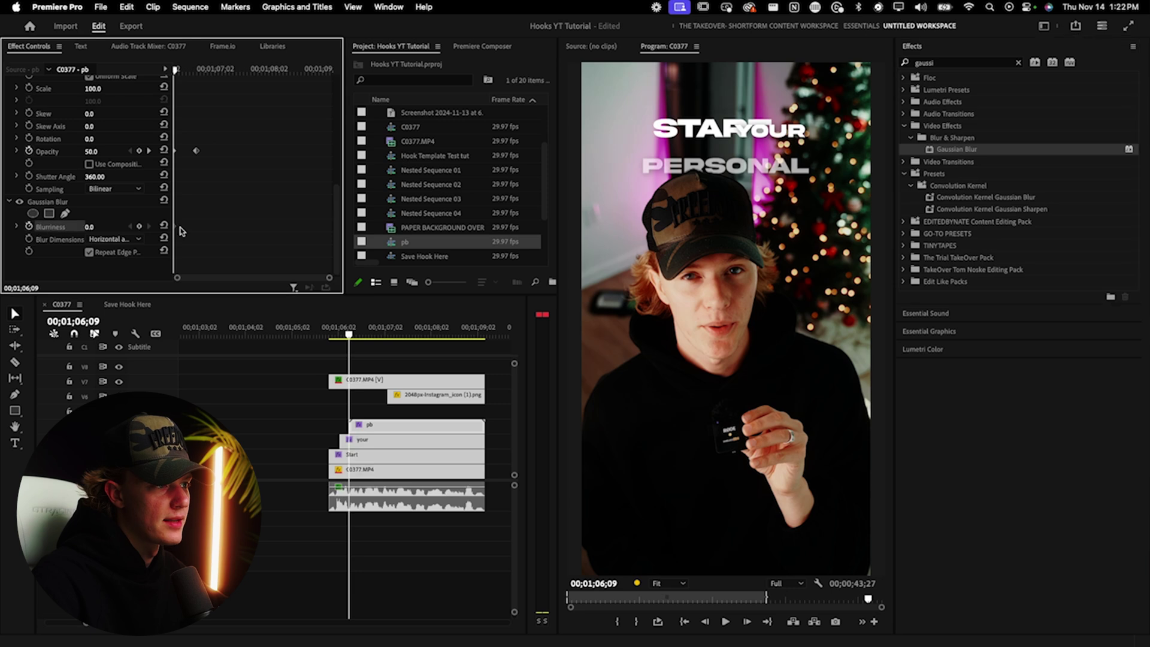
pyautogui.moveTo(175, 227); pyautogui.dragTo(198, 230)
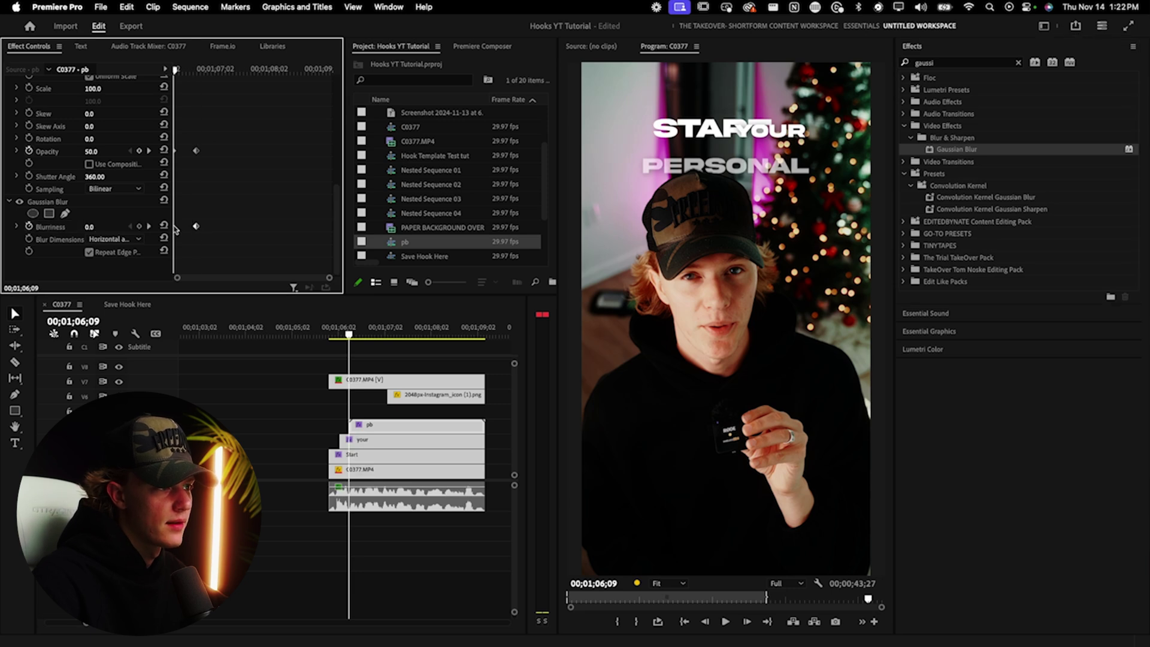
pyautogui.click(90, 228)
pyautogui.write('23')
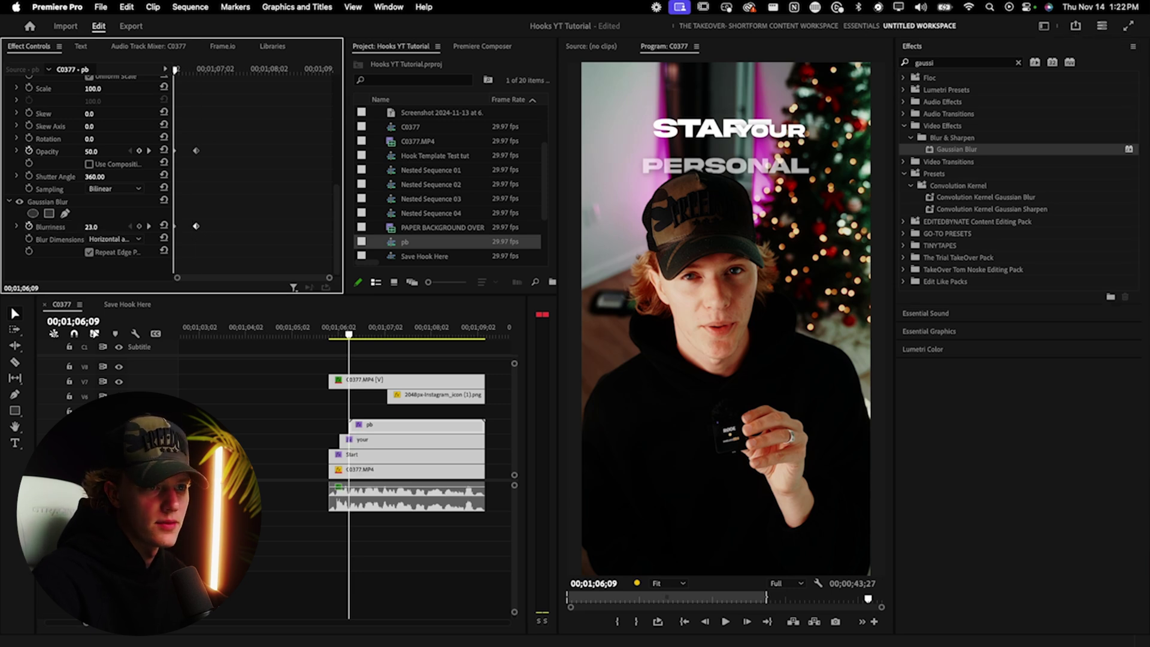
pyautogui.press('Return')
pyautogui.moveTo(99, 227); pyautogui.dragTo(96, 227)
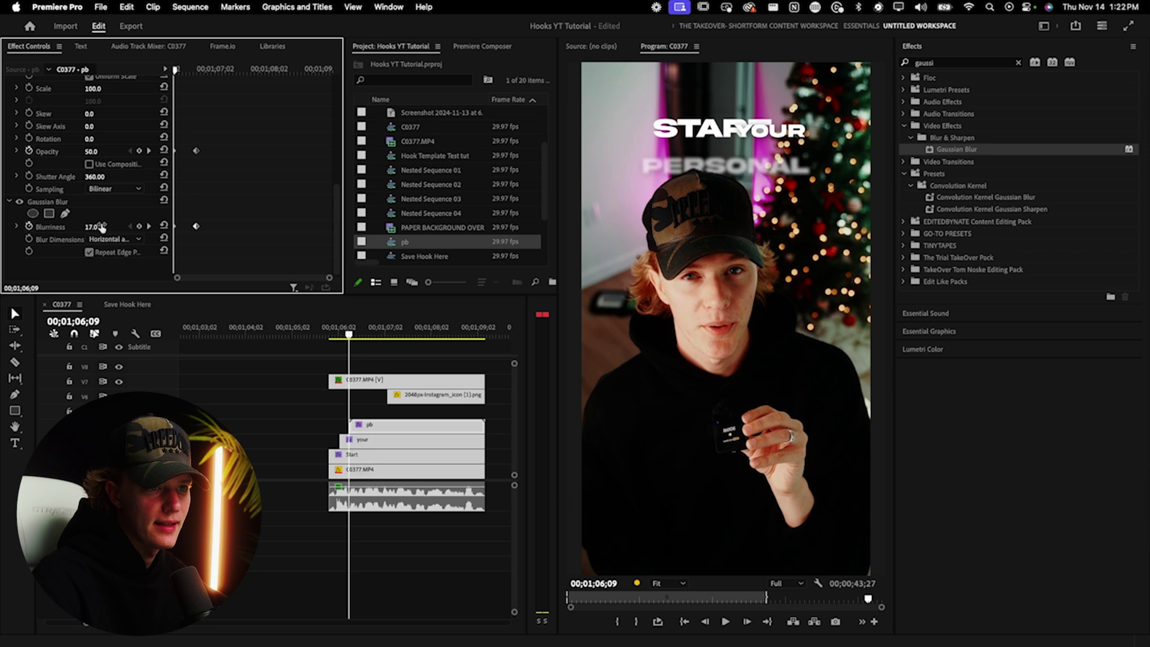
# Play back the "pb" title animation to check its slide, fade and blur
pyautogui.scroll(3, 219, 159)
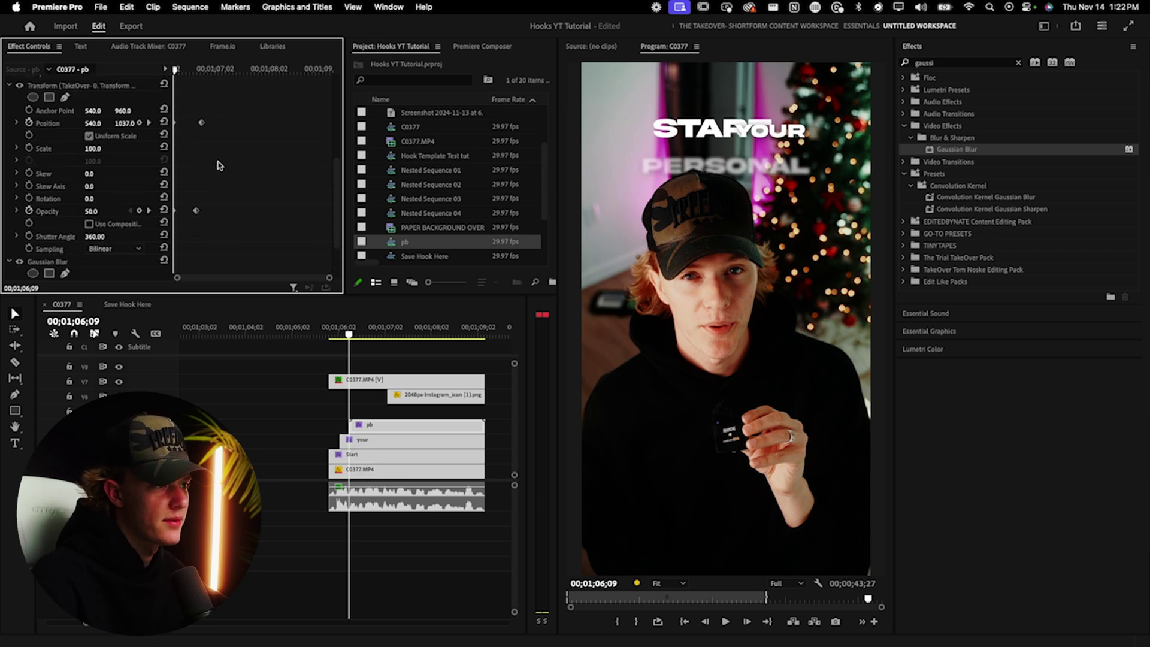
pyautogui.press('space')
pyautogui.press('space')
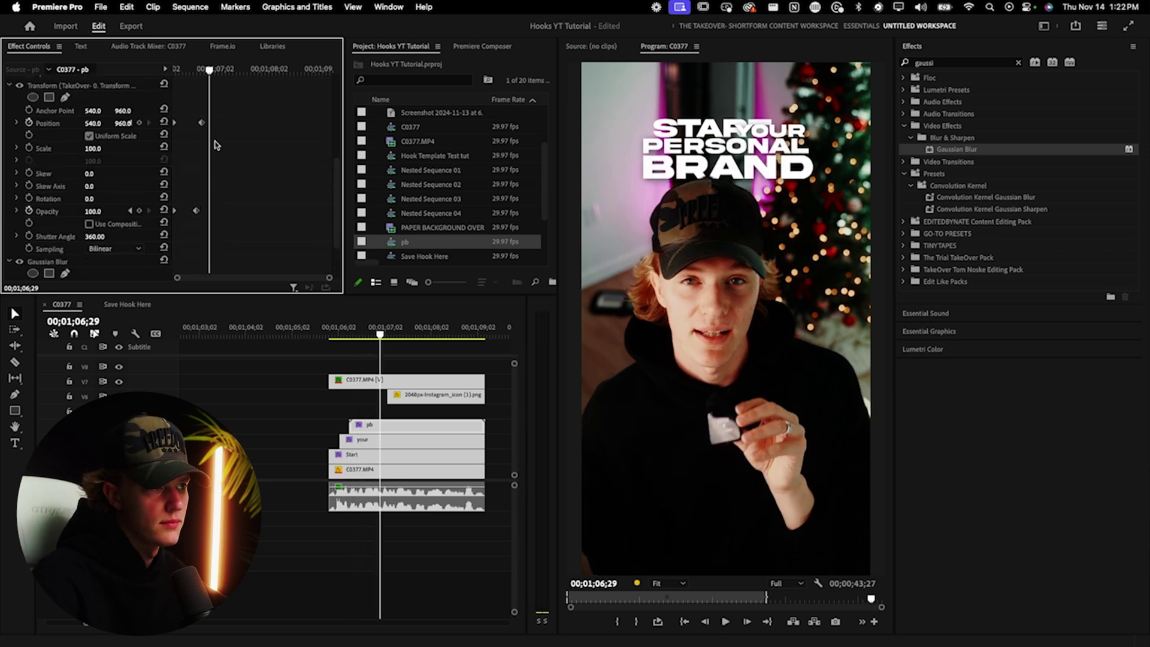
# Set the temporal interpolation of both Transform Position keyframes on the "pb" nest to Bezier
pyautogui.moveTo(253, 110); pyautogui.dragTo(174, 133)
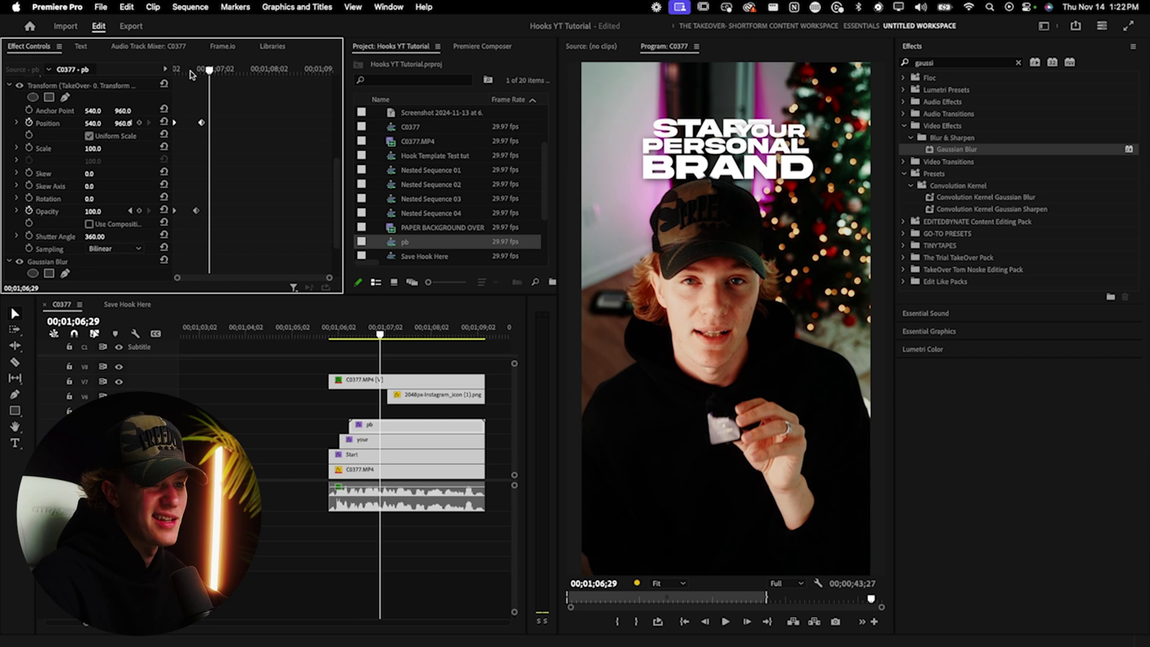
pyautogui.scroll(3, 165, 188)
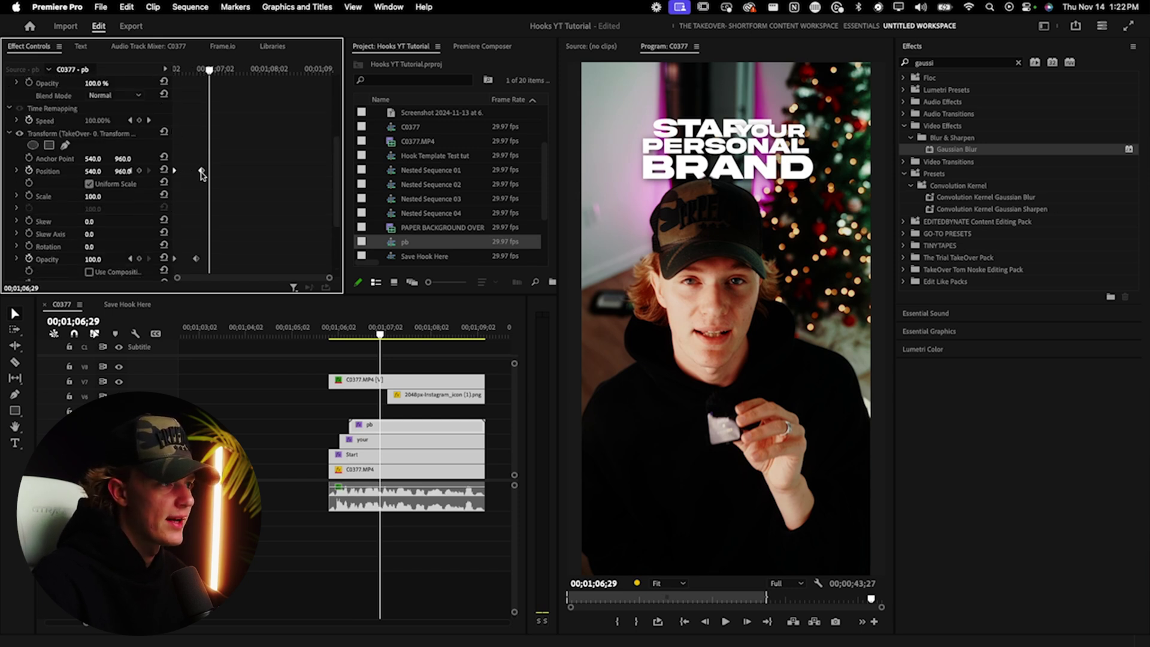
pyautogui.rightClick(202, 174)
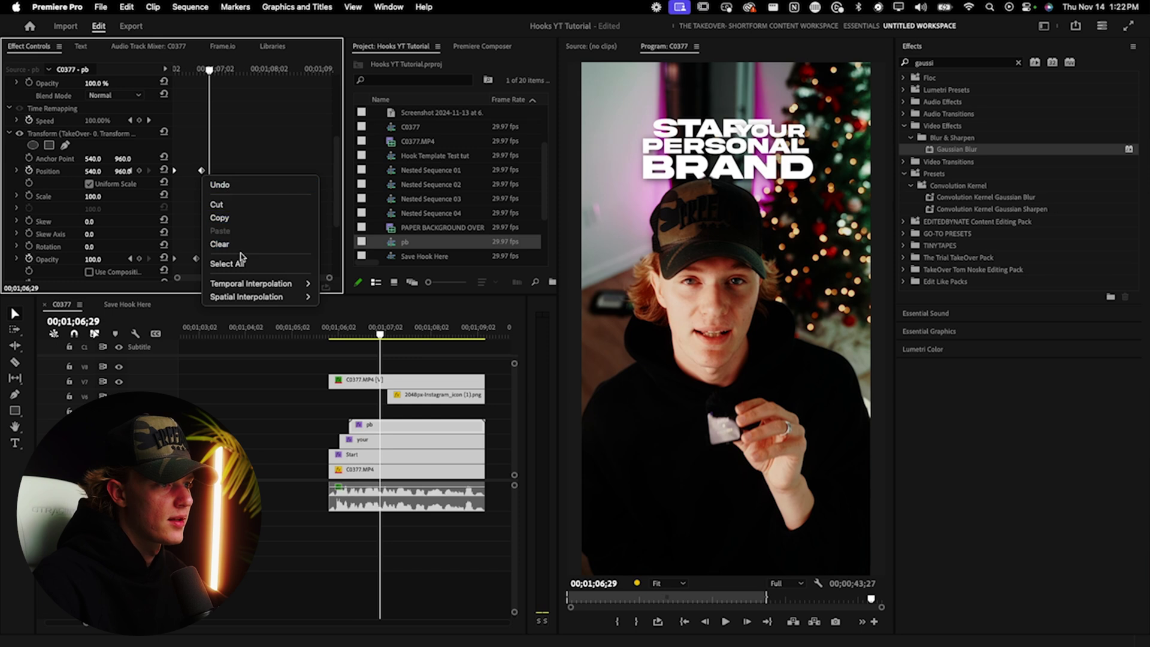
pyautogui.moveTo(288, 284)
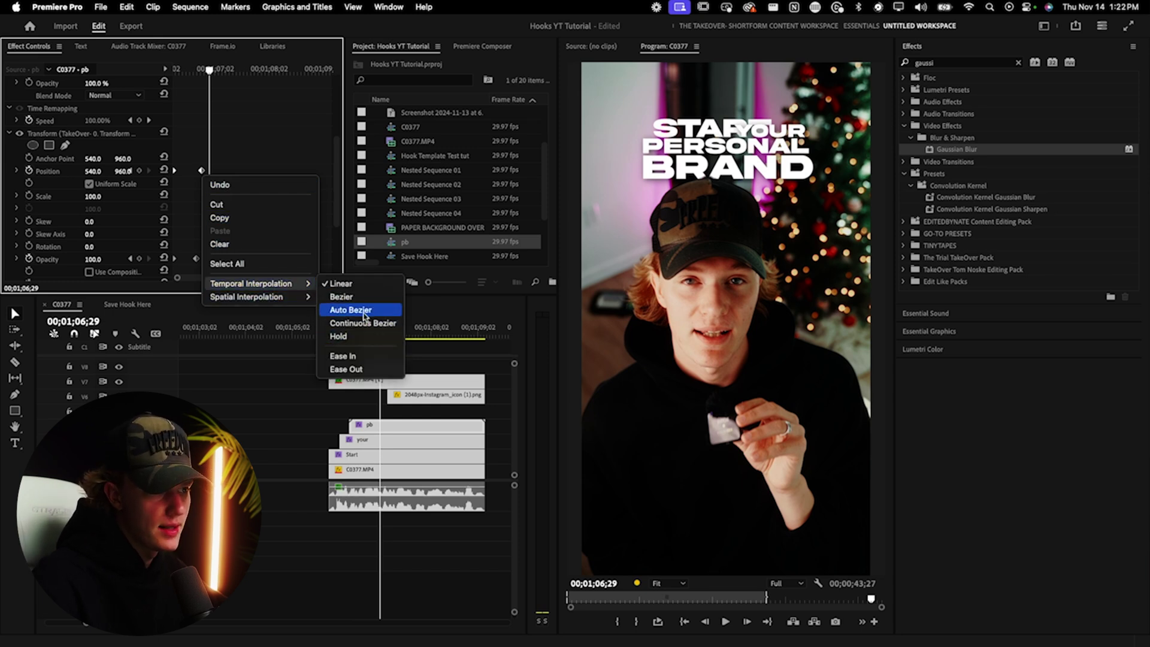
pyautogui.click(365, 297)
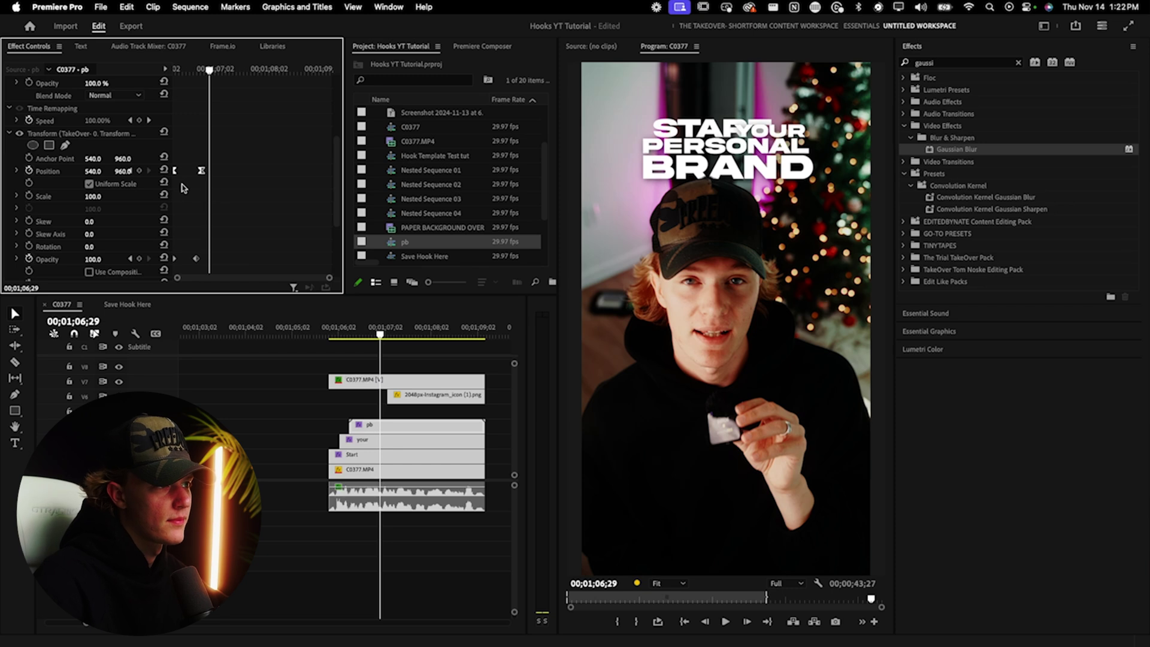
# Shape the Position velocity curve so the title moves fastest at the start and slows smoothly into the end keyframe
pyautogui.click(17, 171)
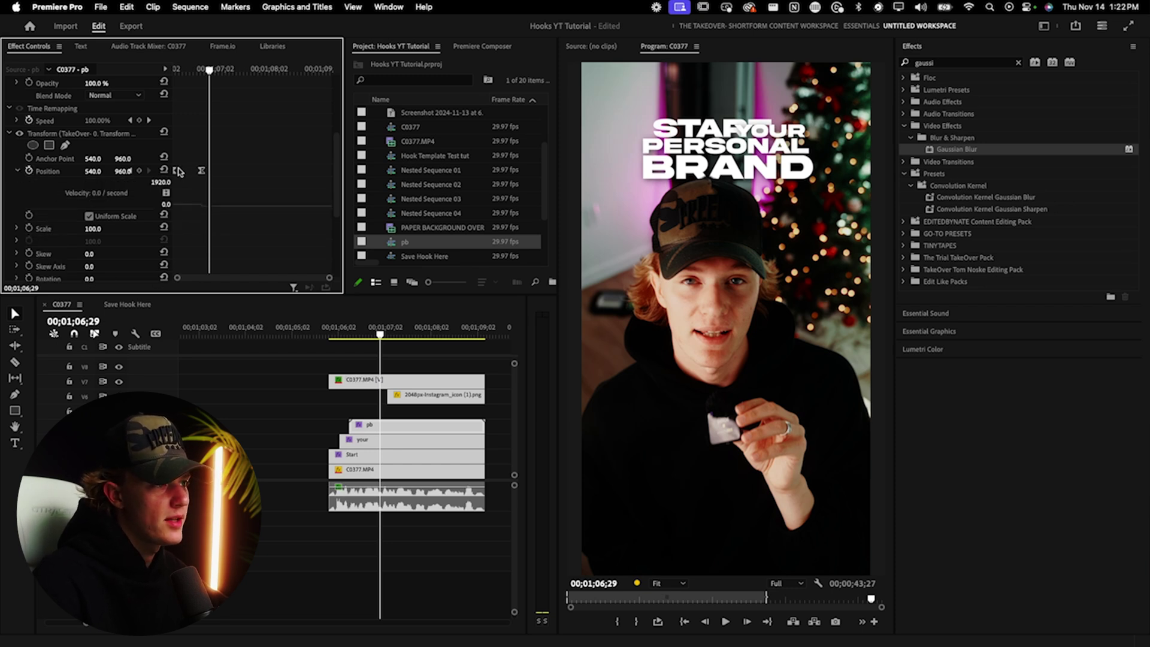
pyautogui.scroll(-2, 218, 195)
pyautogui.moveTo(327, 277); pyautogui.dragTo(219, 277)
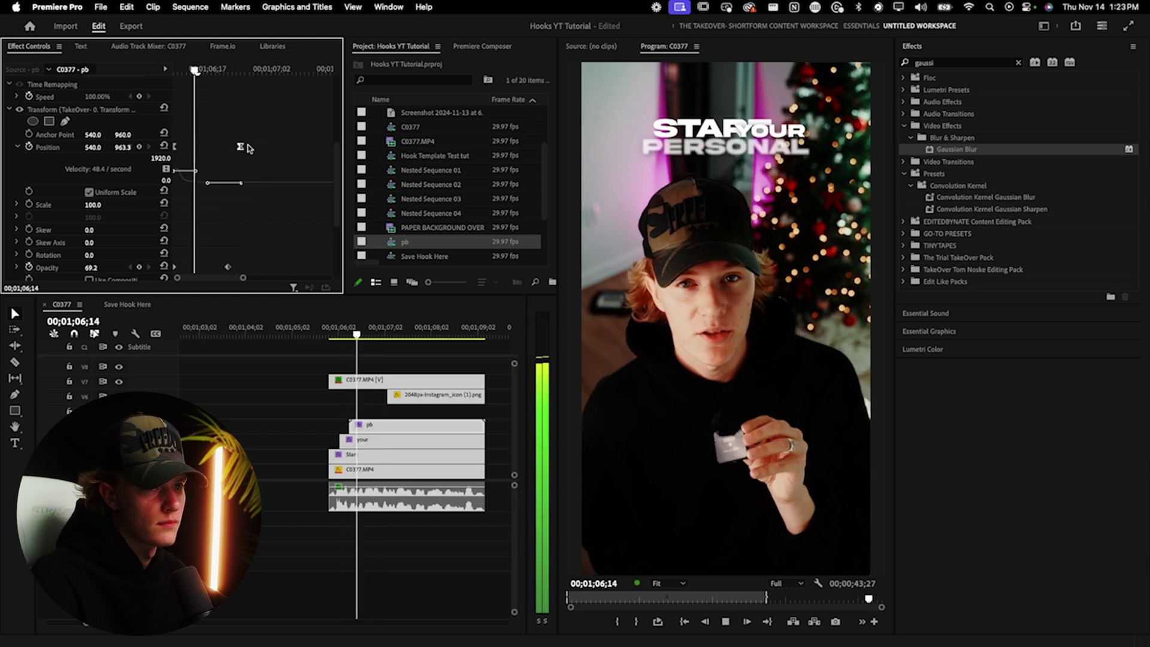
pyautogui.press('space')
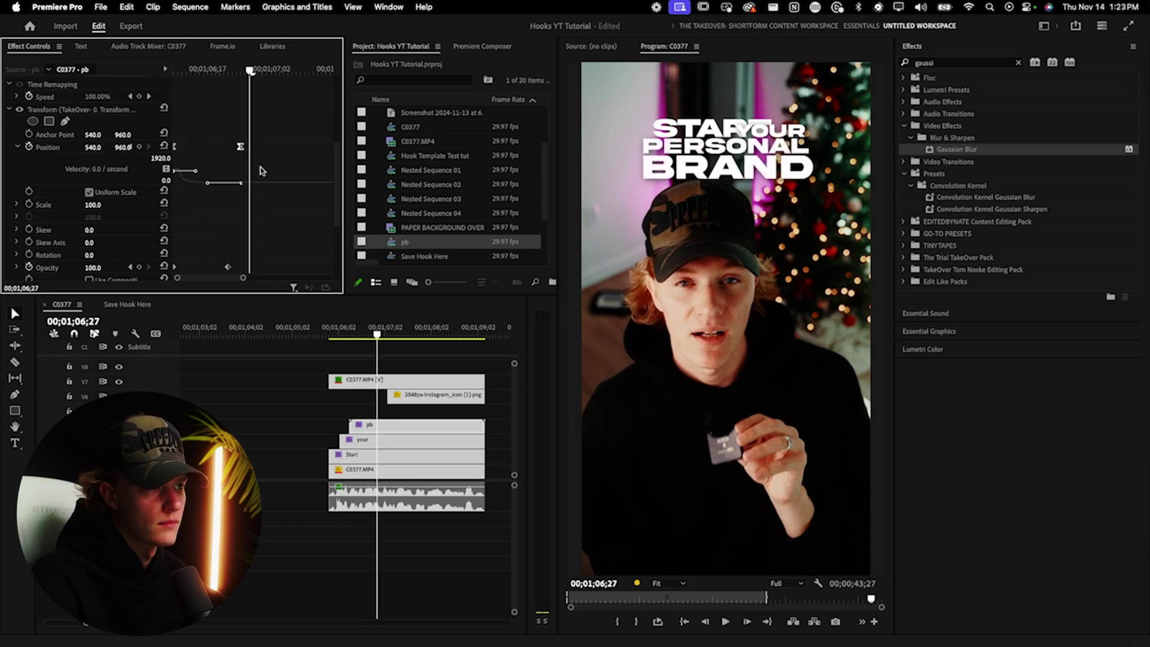
# Move the Position end keyframe further along to lengthen the slide, and replay the title animation from its start
pyautogui.moveTo(275, 147); pyautogui.dragTo(304, 147)
pyautogui.moveTo(251, 70); pyautogui.dragTo(145, 67)
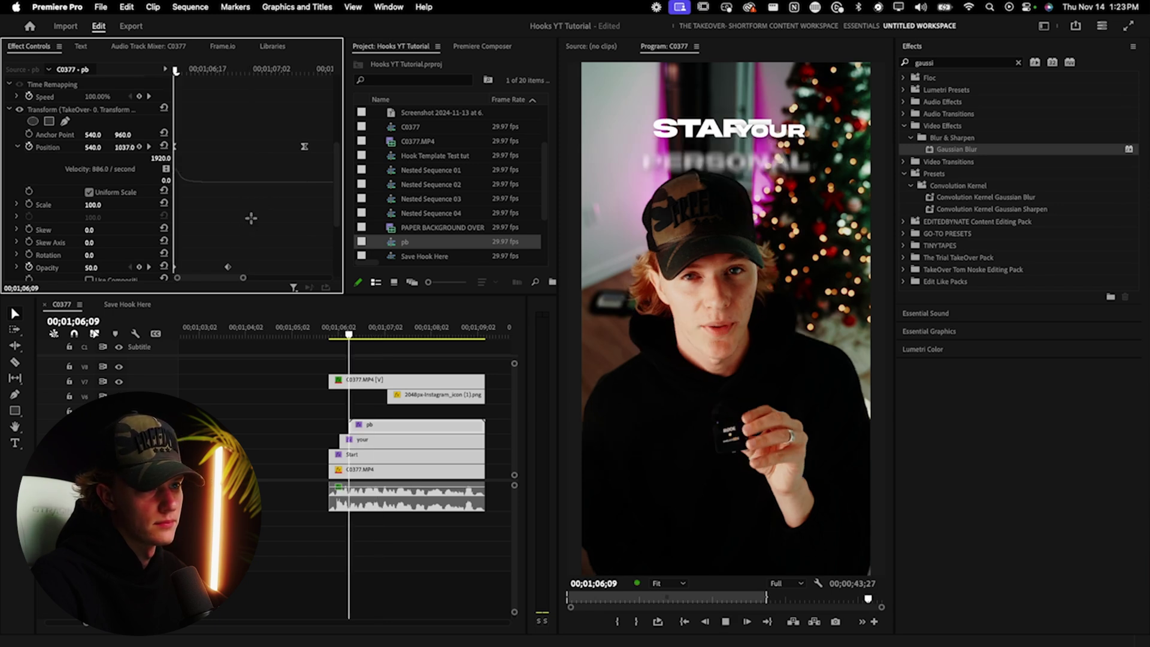
pyautogui.press('space')
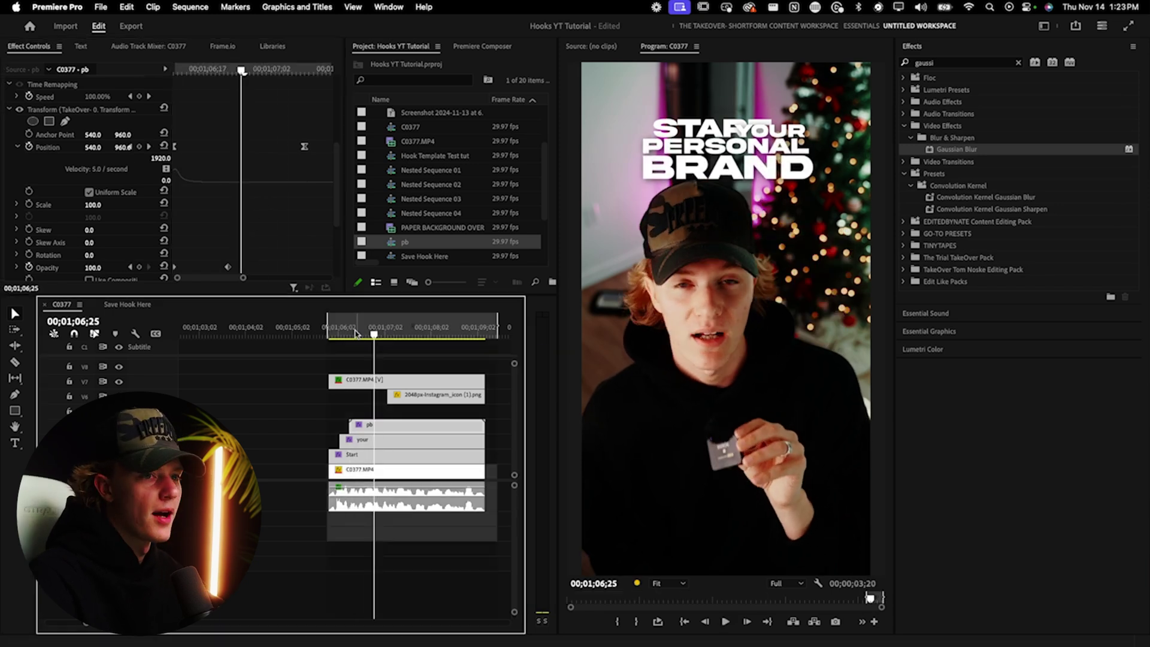
# Search the effects for "takeover conte" and apply the "TakeOver- 2. Slide in Up" preset to the Instagram icon clip
pyautogui.click(453, 391)
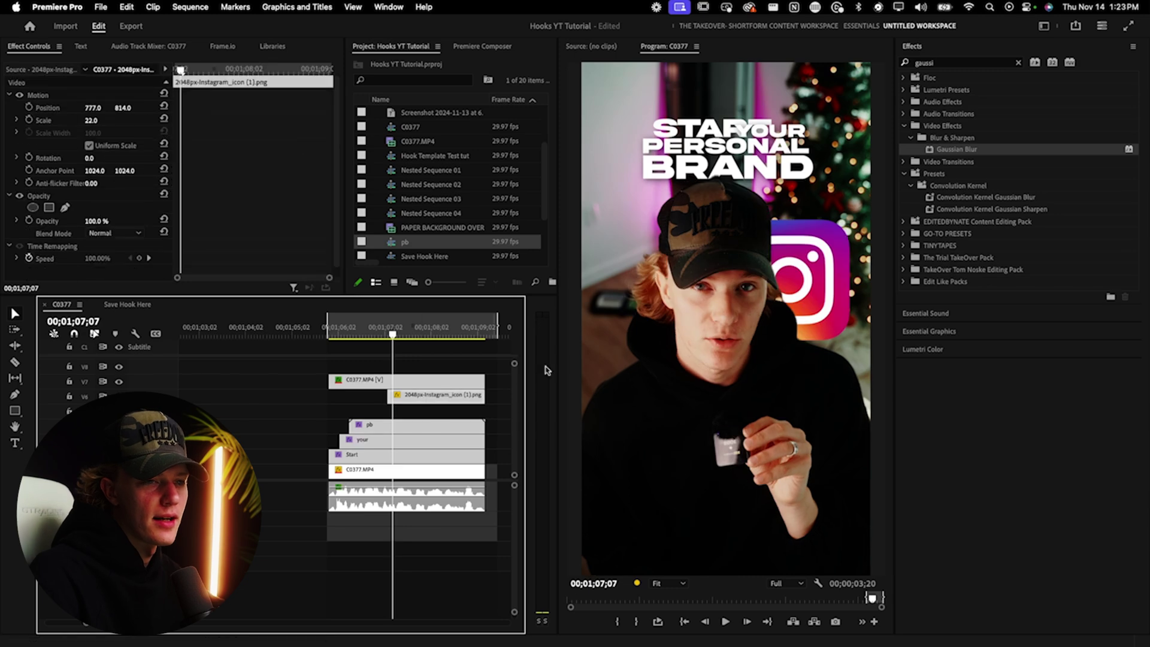
pyautogui.click(959, 63)
pyautogui.write('ta')
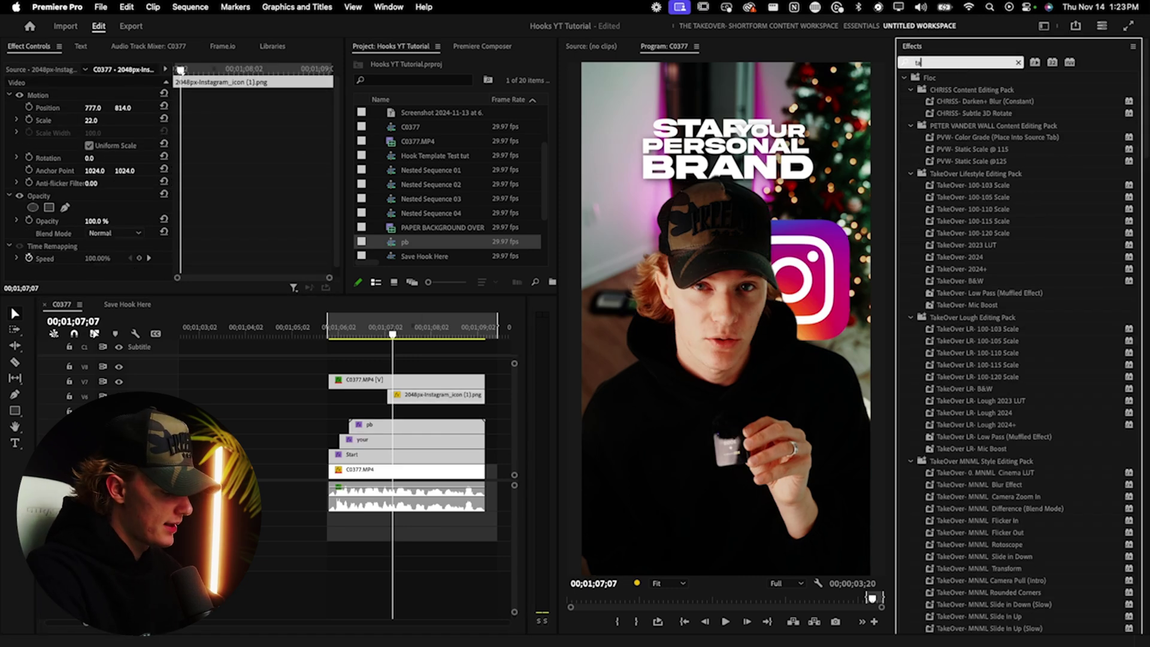
pyautogui.write('keover conte')
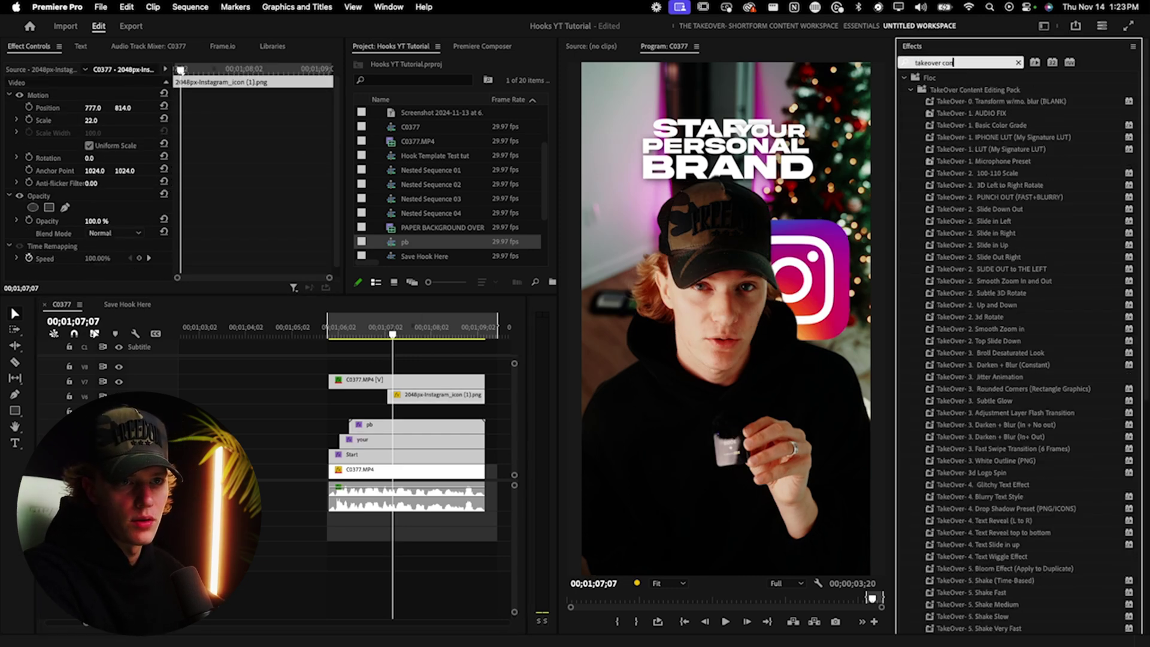
pyautogui.click(1013, 221)
pyautogui.click(1009, 246)
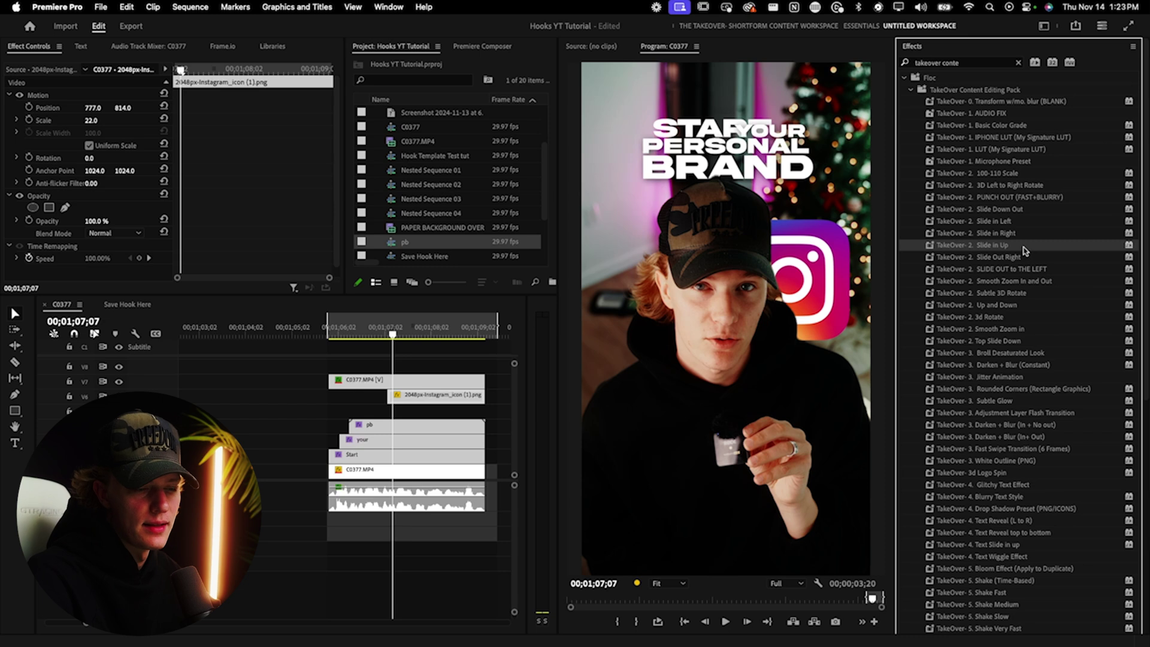
pyautogui.moveTo(546, 401); pyautogui.dragTo(438, 397)
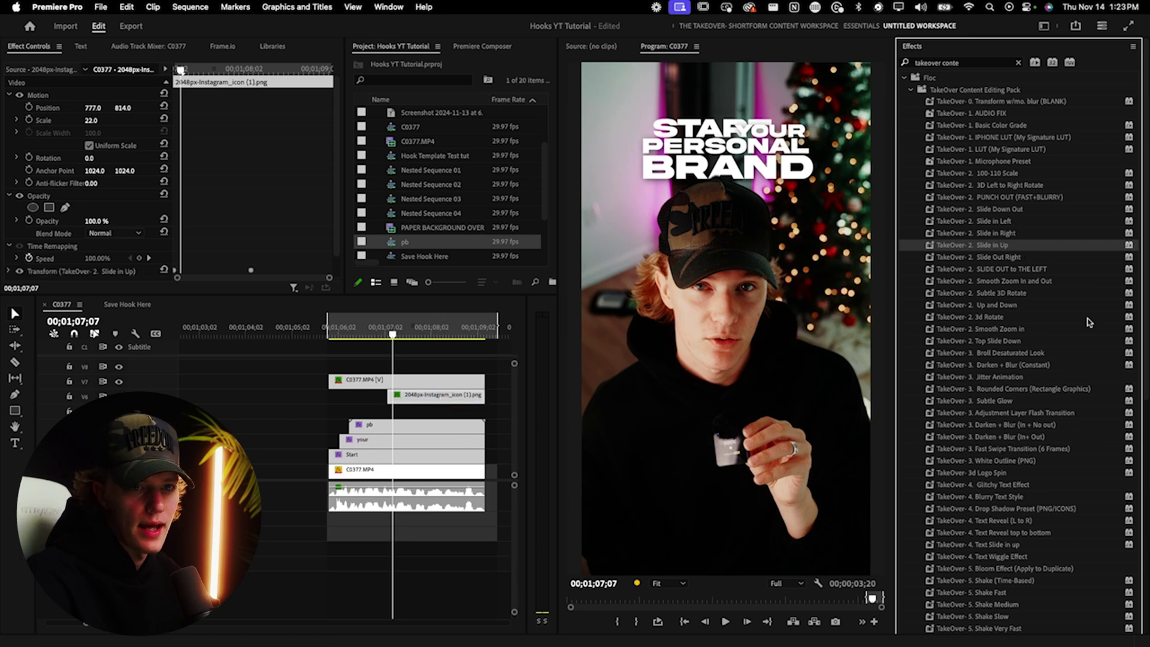
# Locate the "TakeOver- 5. Shake Medium" preset and nest the "Start", "your" and "pb" title clips together under the default name
pyautogui.scroll(-5, 1146, 369)
pyautogui.scroll(-3, 1105, 425)
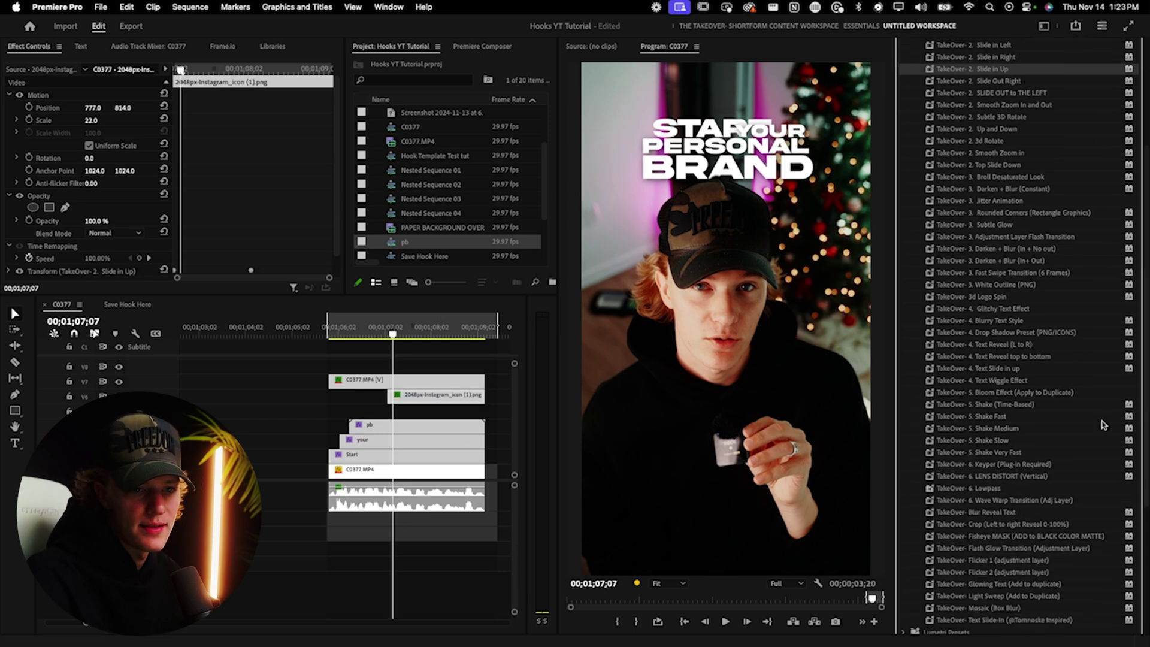
pyautogui.click(1010, 430)
pyautogui.moveTo(975, 432); pyautogui.dragTo(398, 460)
pyautogui.rightClick(398, 461)
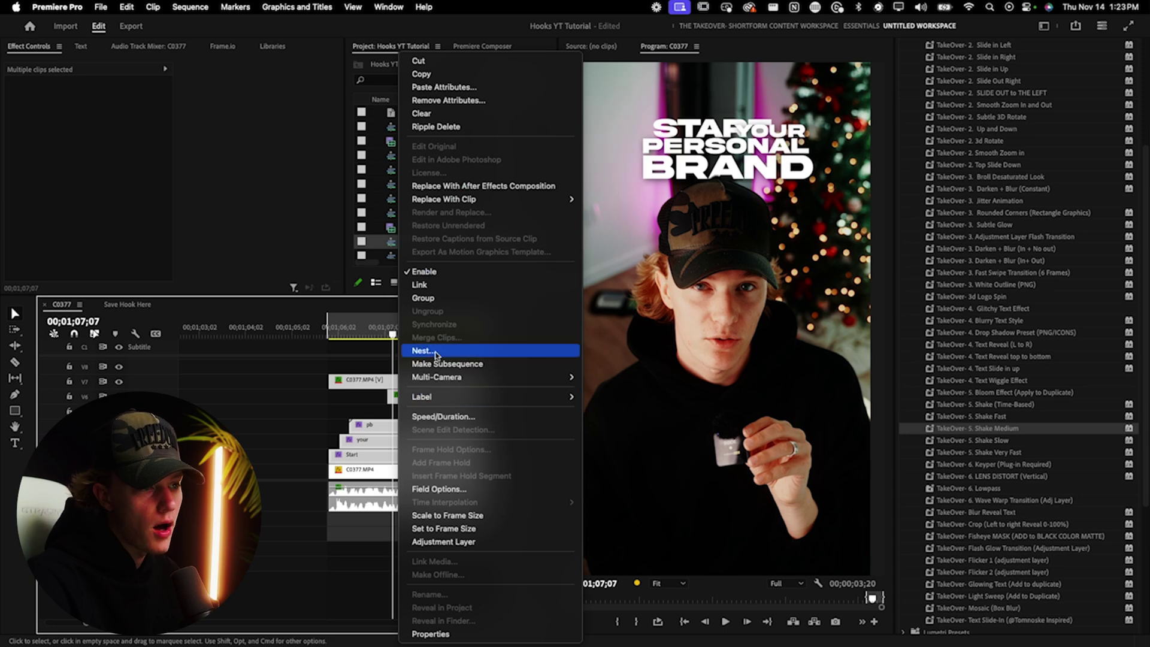
pyautogui.click(436, 352)
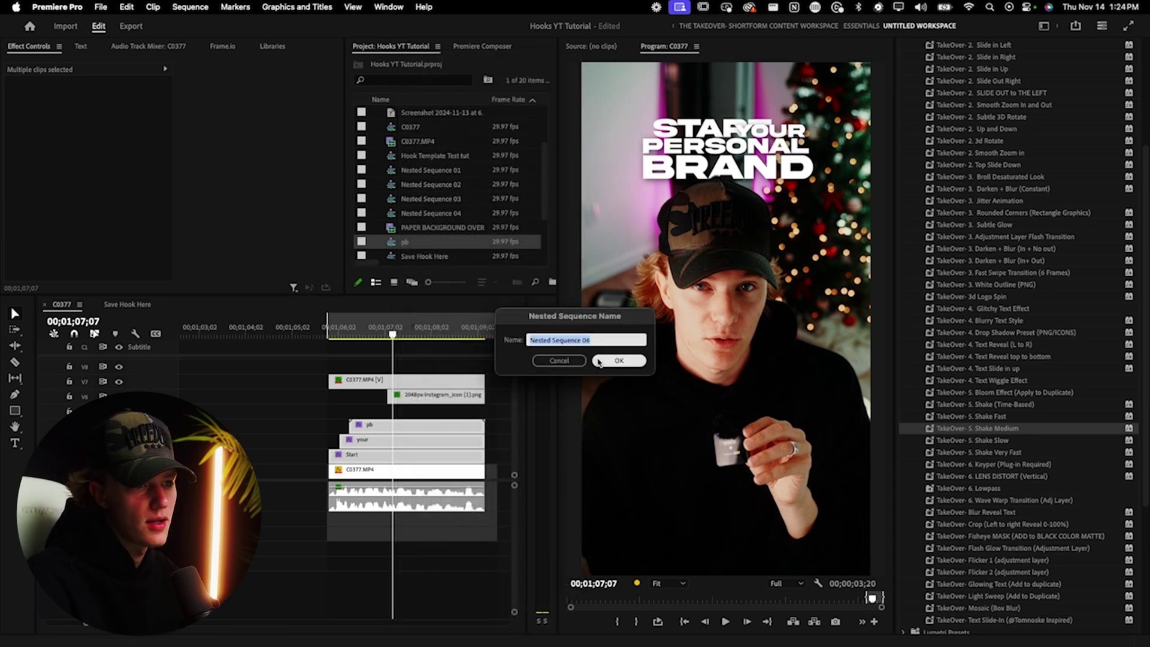
pyautogui.click(619, 361)
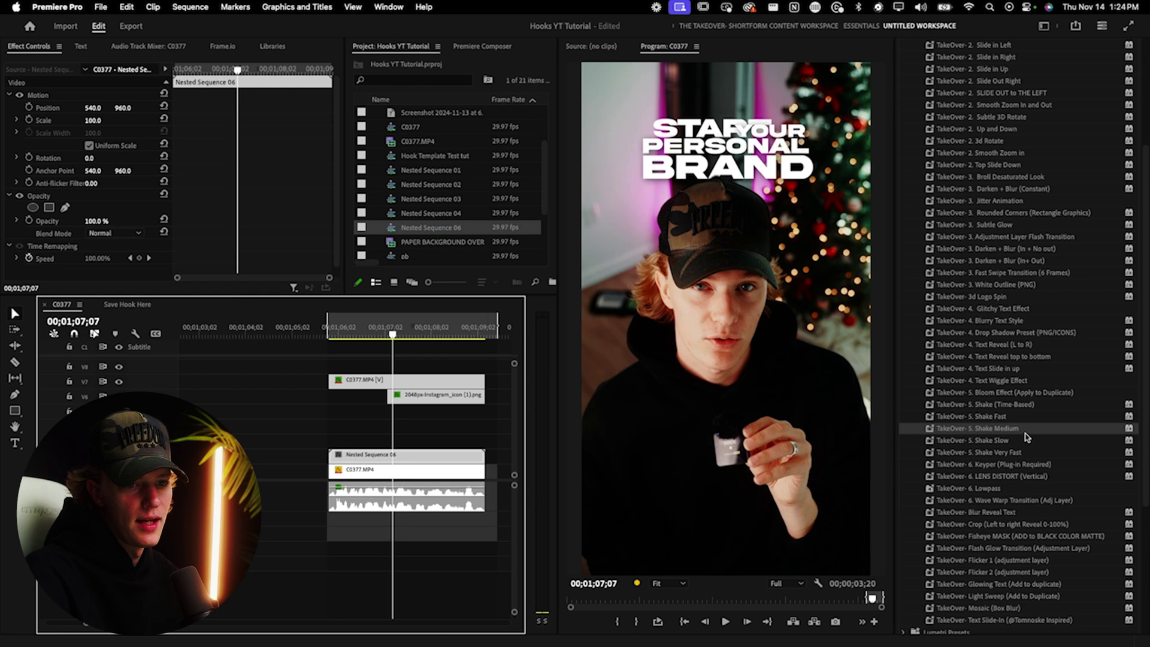
# Apply the "TakeOver- 5. Shake Medium" preset to the nested title clip, preview it from the hook's start, and make the Instagram icon clip start earlier
pyautogui.moveTo(783, 455); pyautogui.dragTo(389, 456)
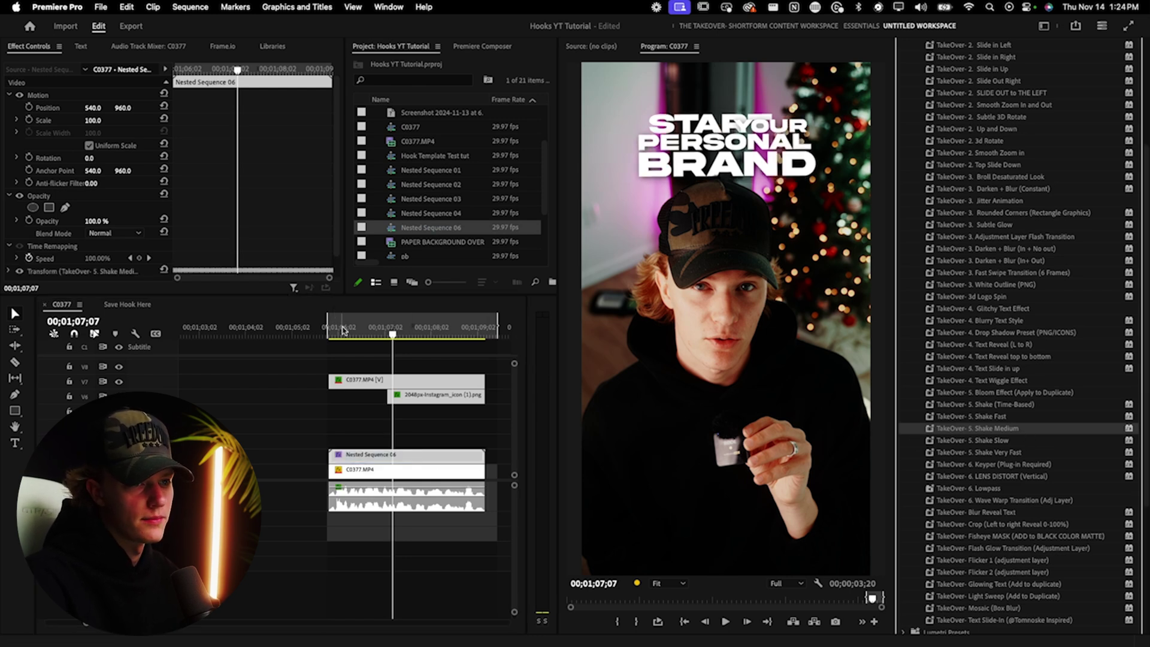
pyautogui.click(335, 330)
pyautogui.press('space')
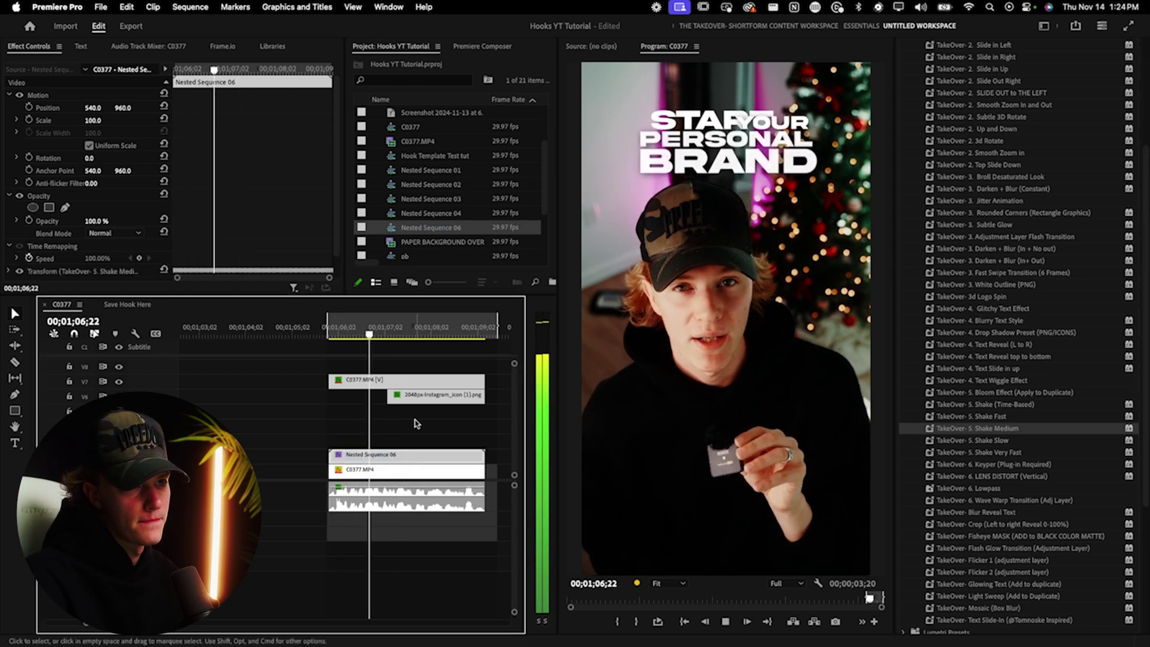
pyautogui.press('space')
pyautogui.moveTo(414, 396); pyautogui.dragTo(483, 397)
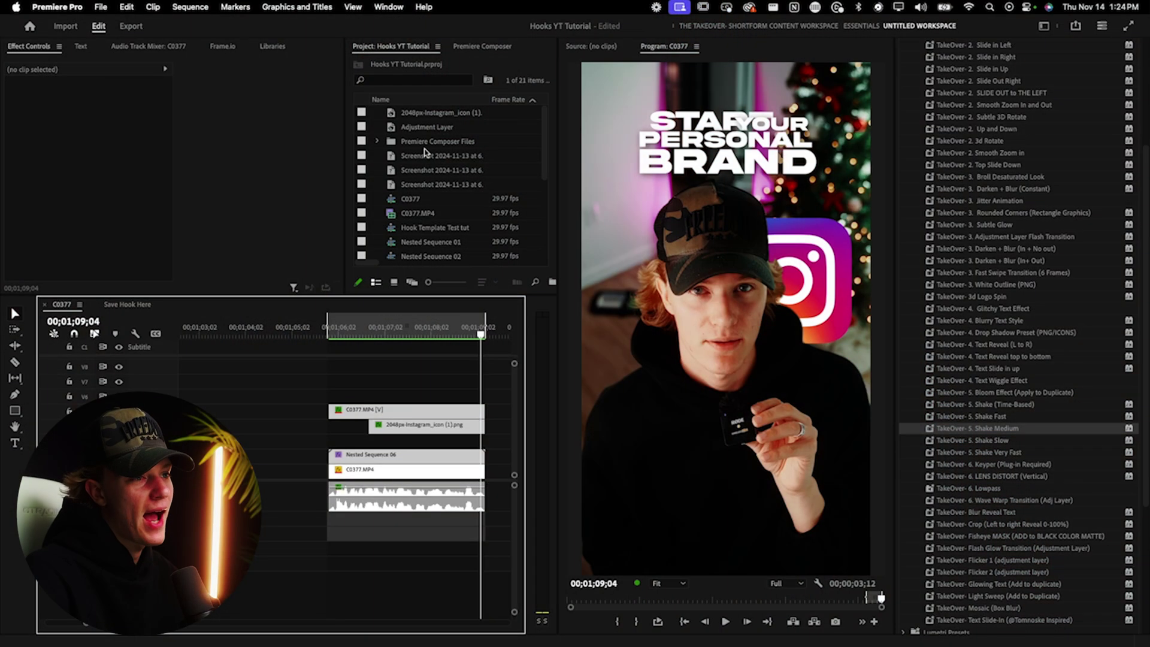
# Place the existing adjustment layer on the track above the cut-out speaker clip and delete its surplus piece beyond the end of the hook
pyautogui.moveTo(425, 123); pyautogui.dragTo(465, 398)
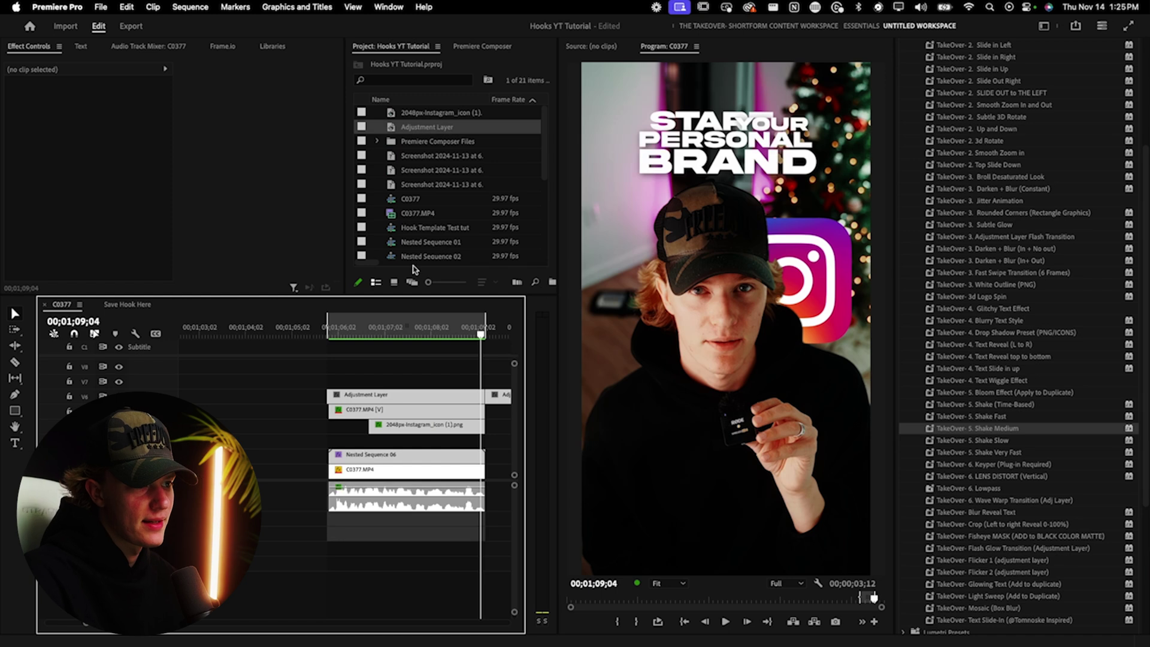
pyautogui.moveTo(345, 267); pyautogui.dragTo(276, 266)
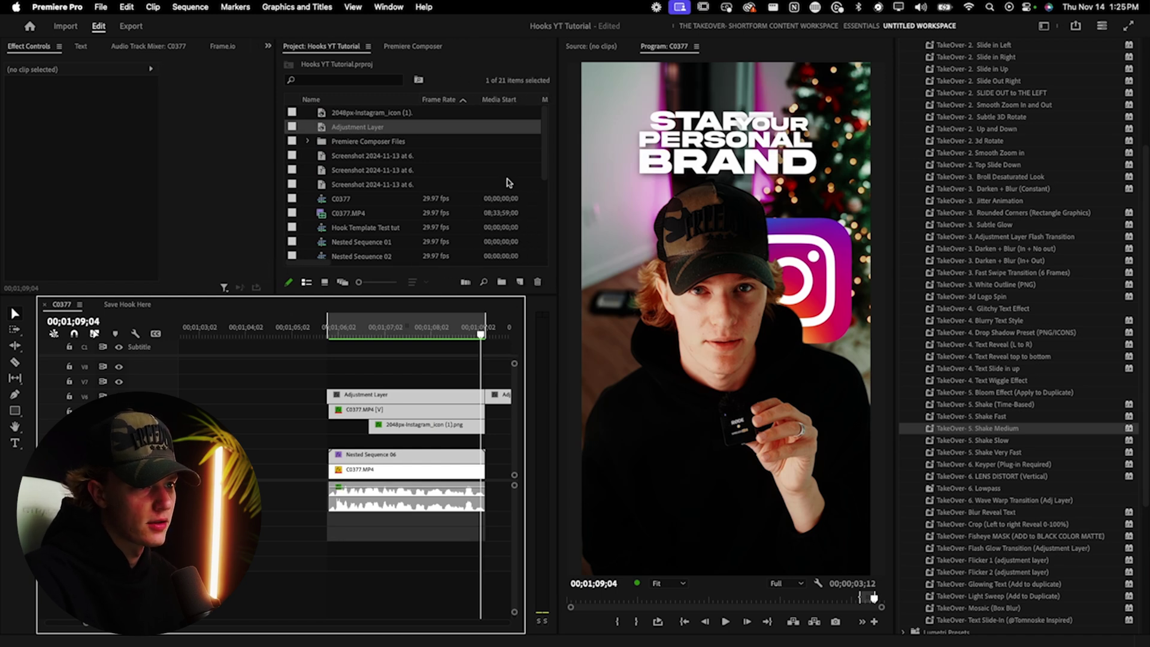
pyautogui.click(522, 284)
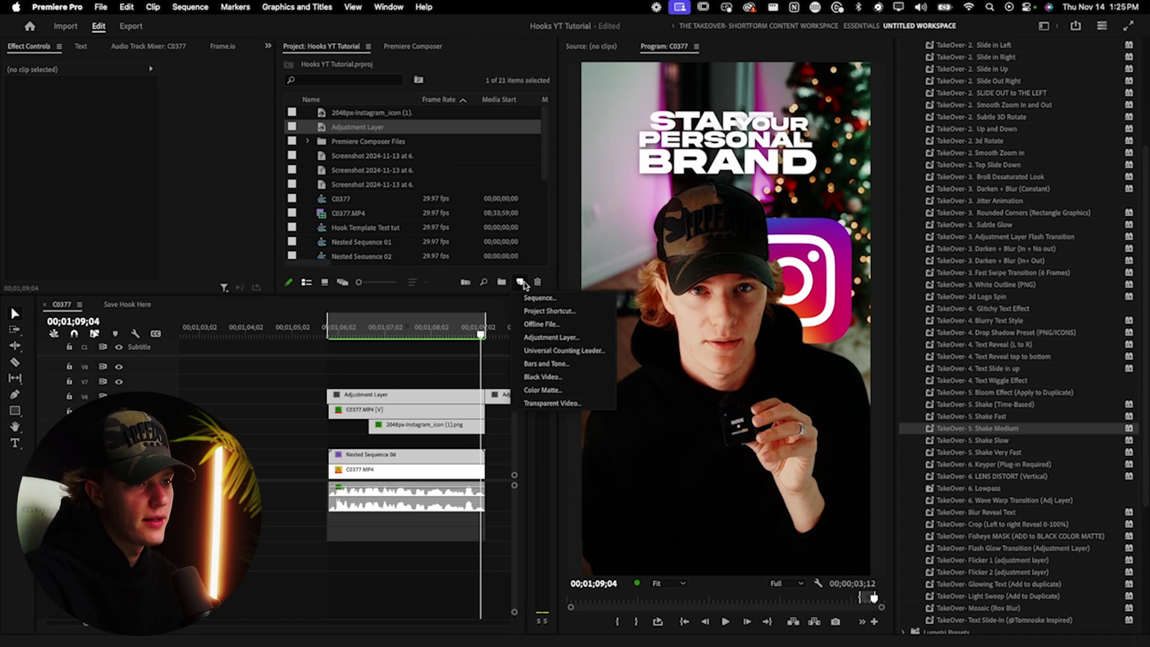
pyautogui.click(404, 376)
pyautogui.click(494, 399)
pyautogui.press('Delete')
pyautogui.click(460, 400)
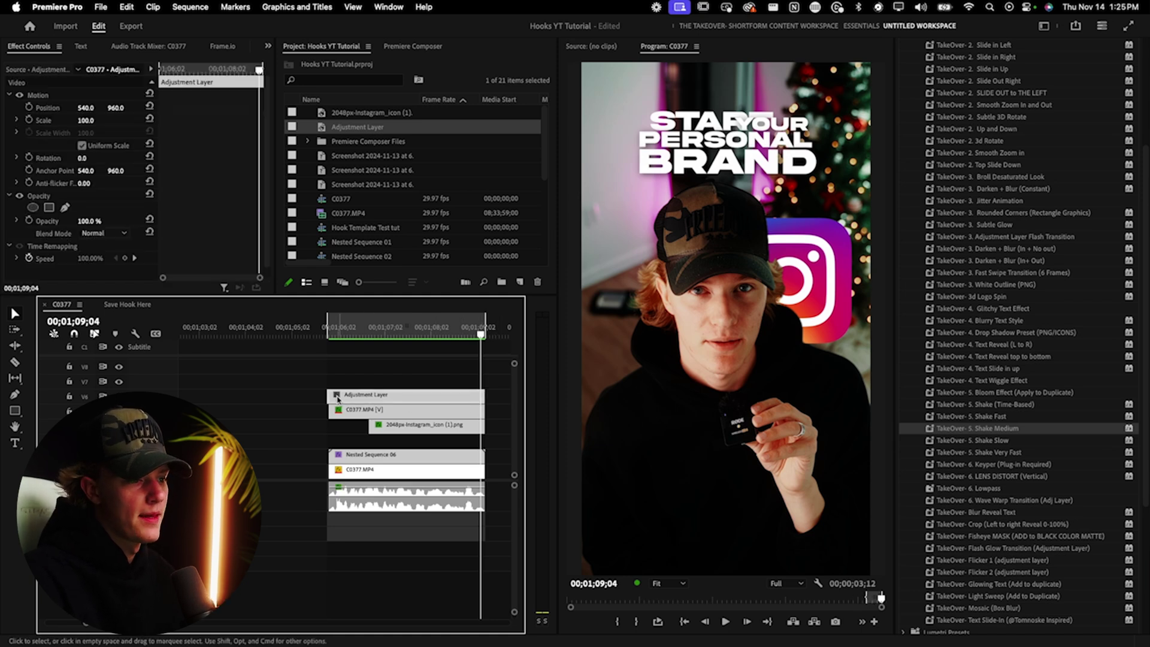
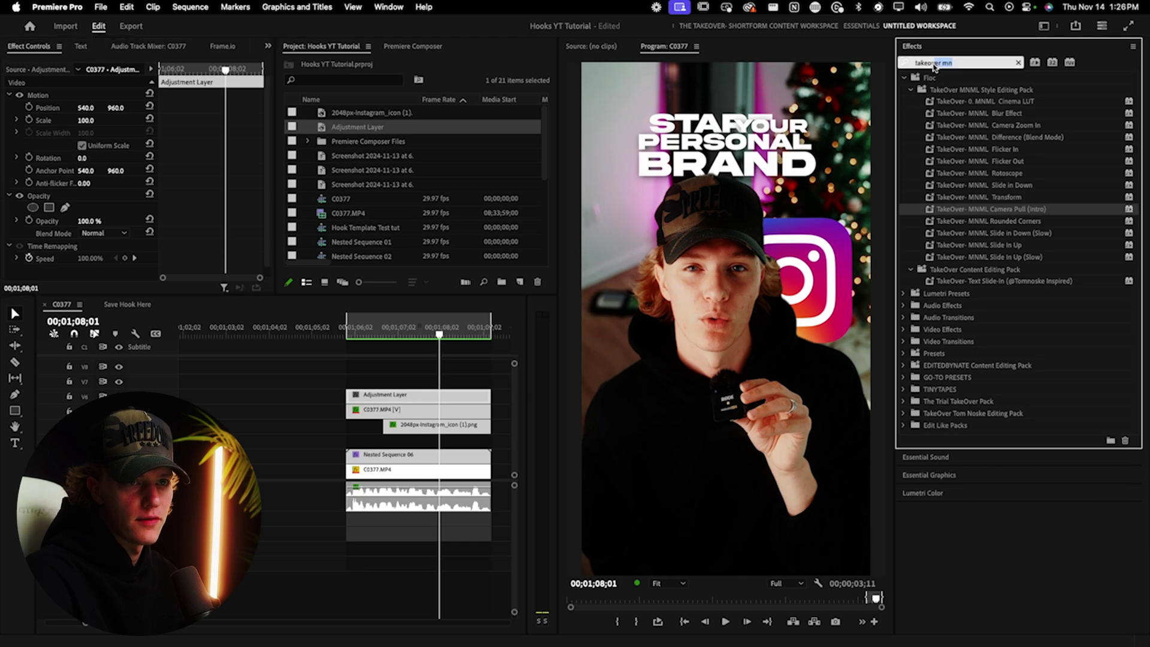
# Apply the Transform effect to the adjustment layer, disable its composition shutter angle and set the shutter angle to 360
pyautogui.write('transfro')
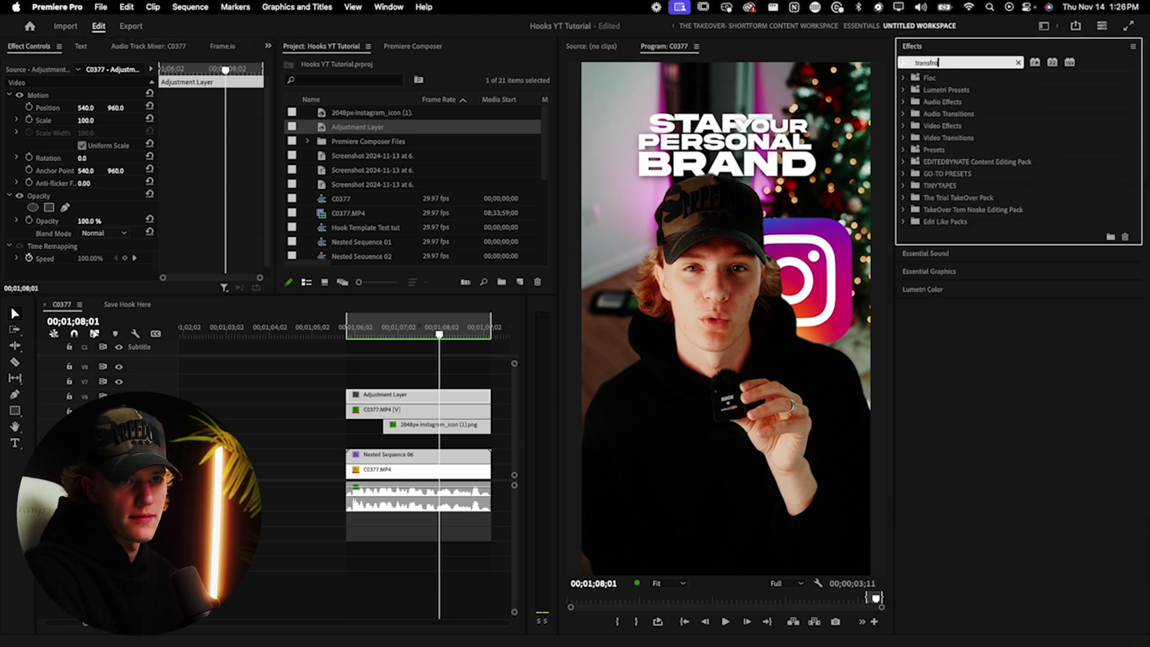
pyautogui.press('BackSpace')
pyautogui.press('BackSpace')
pyautogui.write('orm')
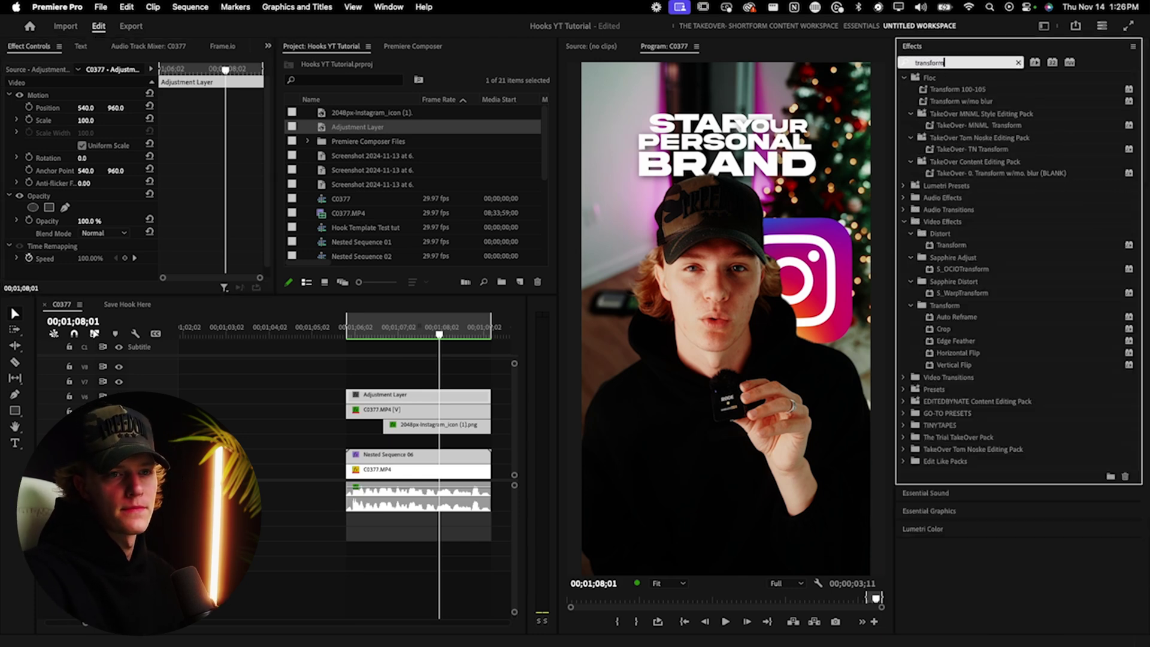
pyautogui.moveTo(952, 245); pyautogui.dragTo(418, 398)
pyautogui.scroll(-4, 193, 184)
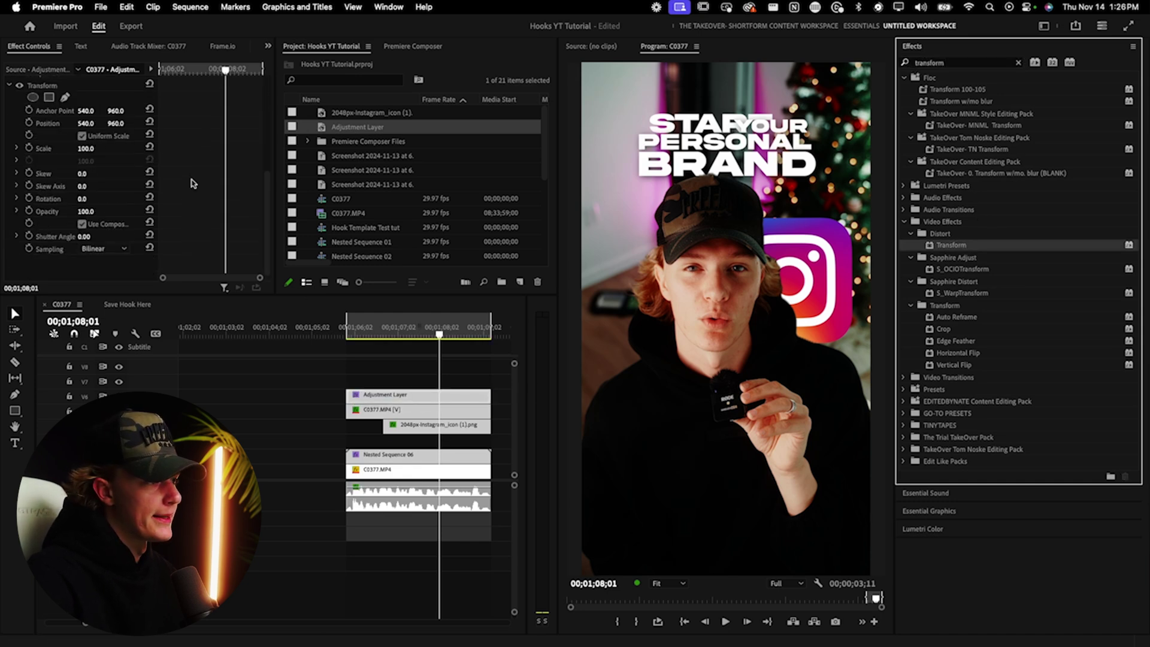
pyautogui.click(82, 224)
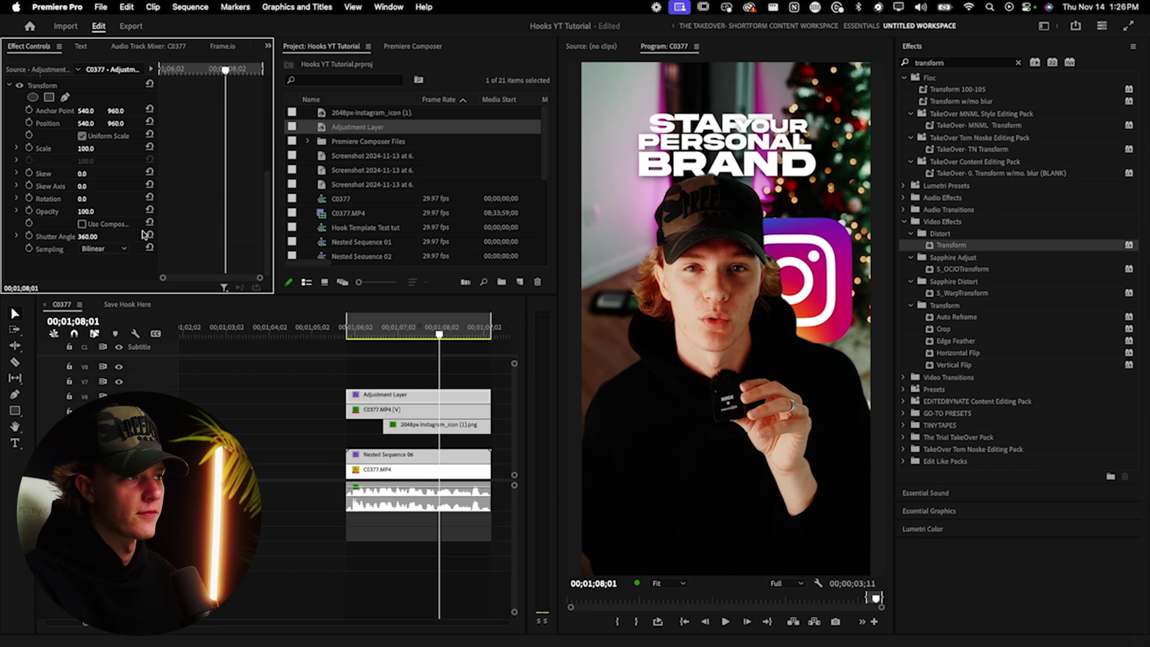
# Keyframe the adjustment layer's Transform scale from 132 at the hook's start down to 100 about a second in
pyautogui.scroll(1, 119, 178)
pyautogui.click(29, 172)
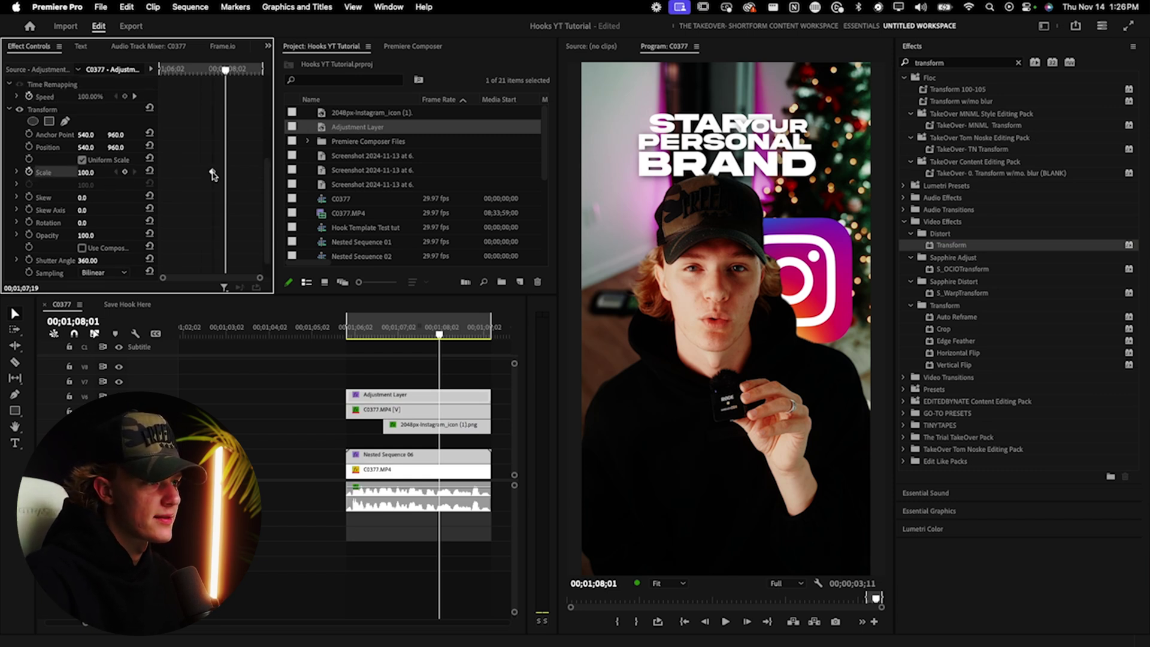
pyautogui.moveTo(175, 70); pyautogui.dragTo(123, 71)
pyautogui.moveTo(86, 172); pyautogui.dragTo(91, 173)
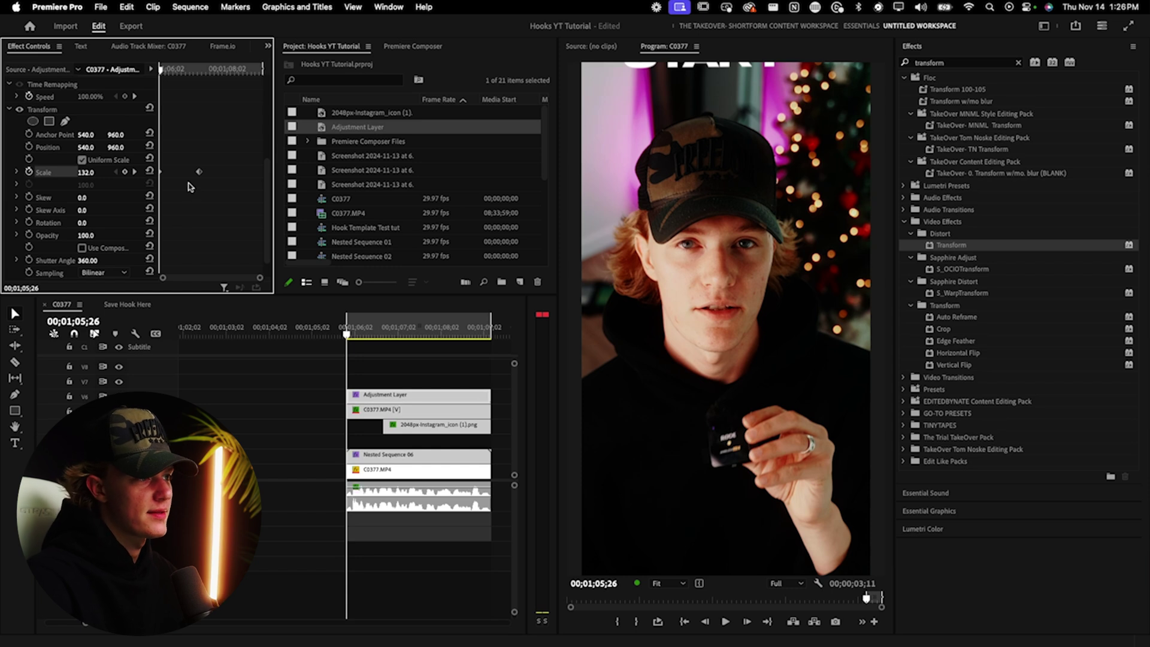
pyautogui.moveTo(200, 173); pyautogui.dragTo(195, 170)
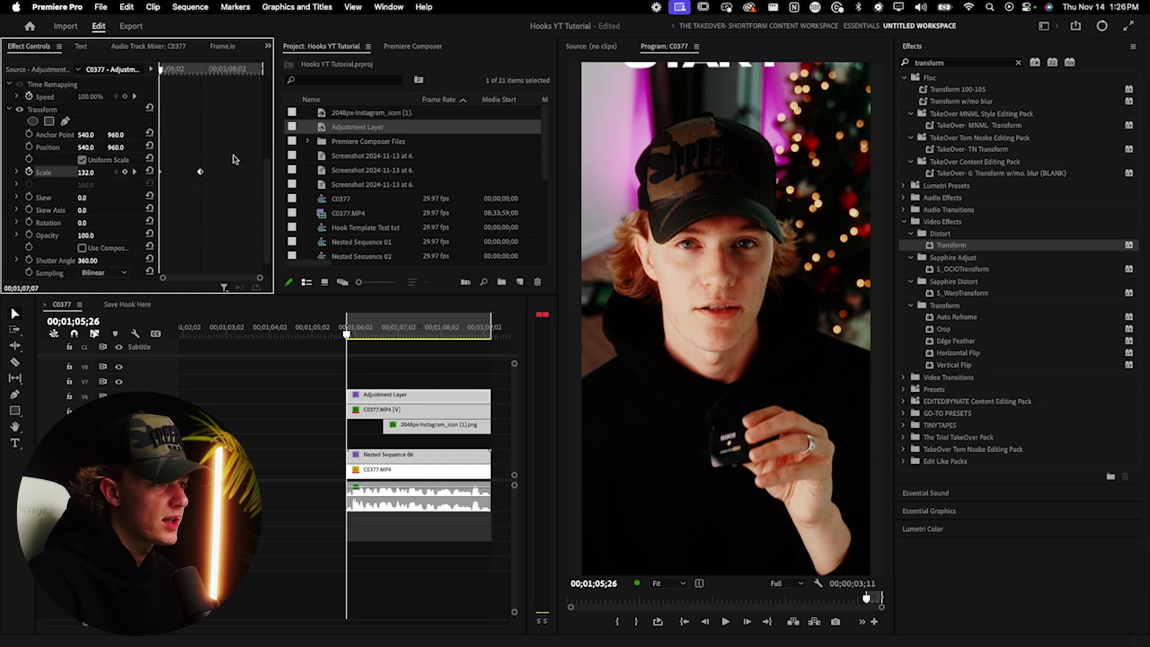
# Ease the zoom-out's scale keyframes with a fast-starting velocity curve and a starting scale of 125, and preview the motion
pyautogui.rightClick(204, 177)
pyautogui.click(228, 296)
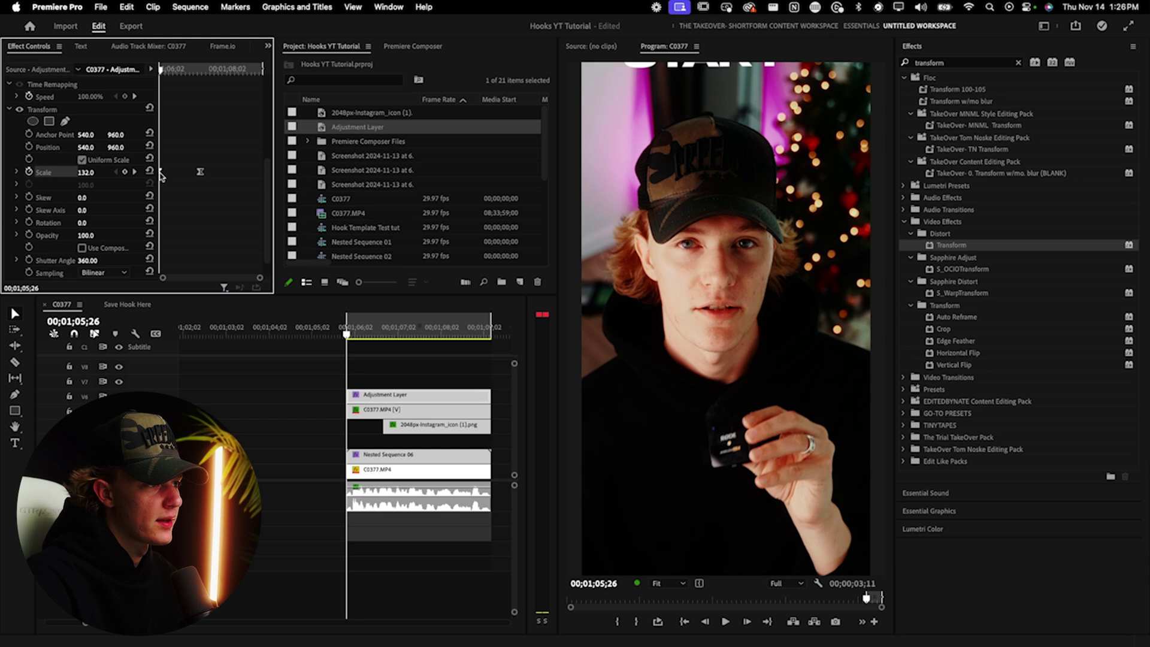
pyautogui.click(17, 173)
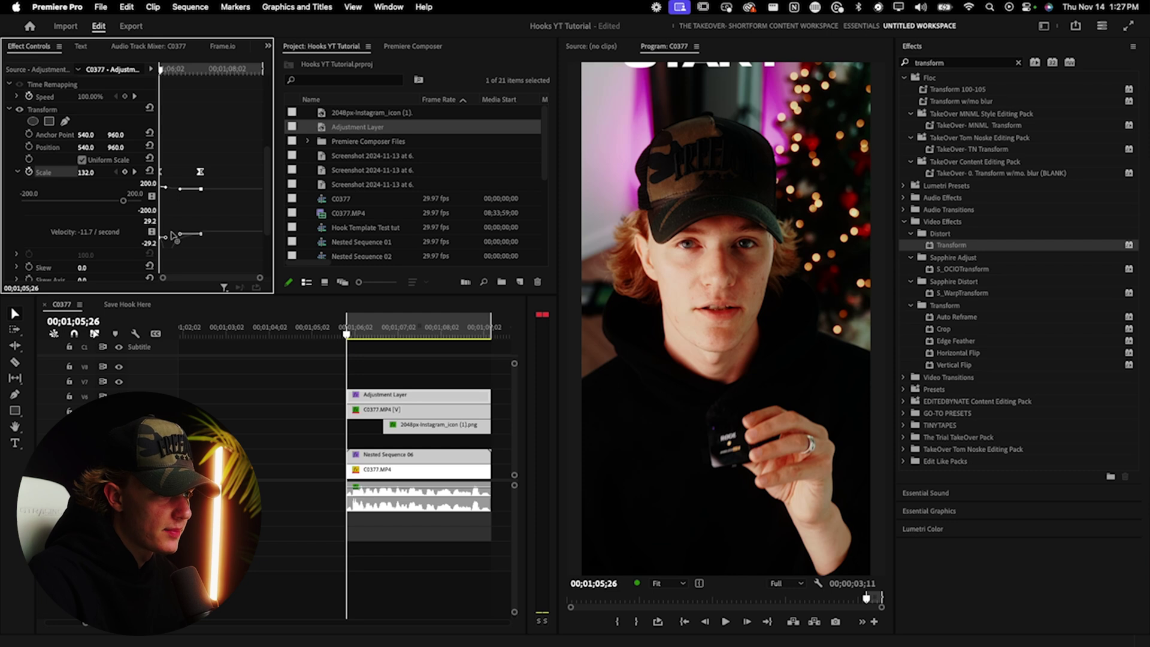
pyautogui.moveTo(178, 233); pyautogui.dragTo(178, 93)
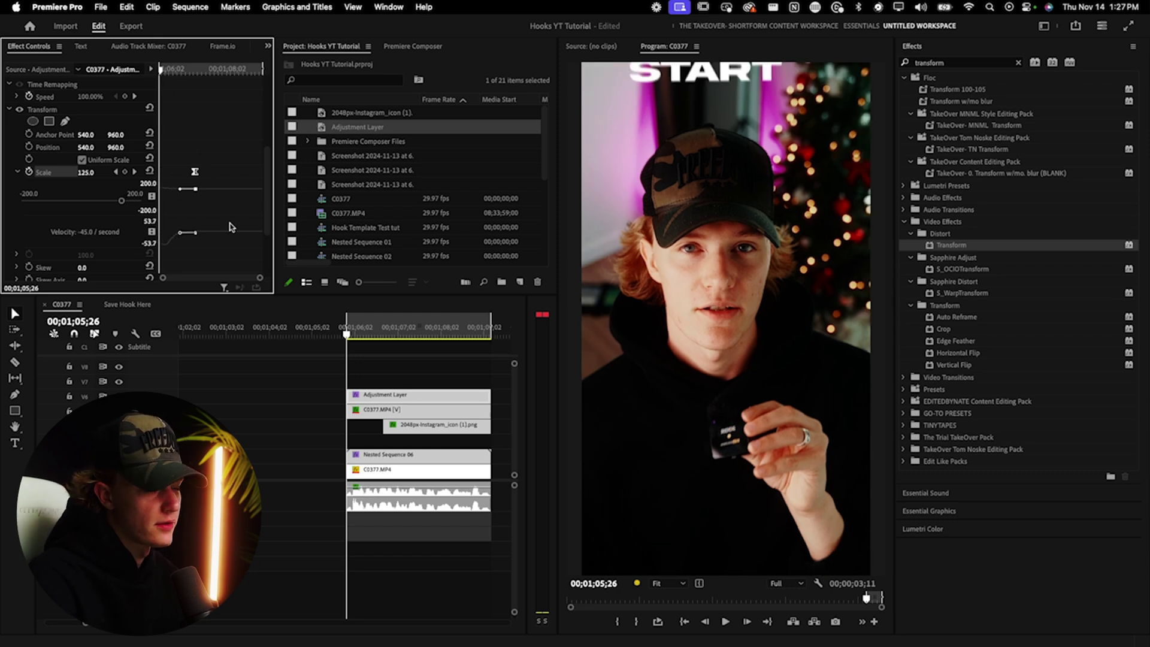
pyautogui.press('space')
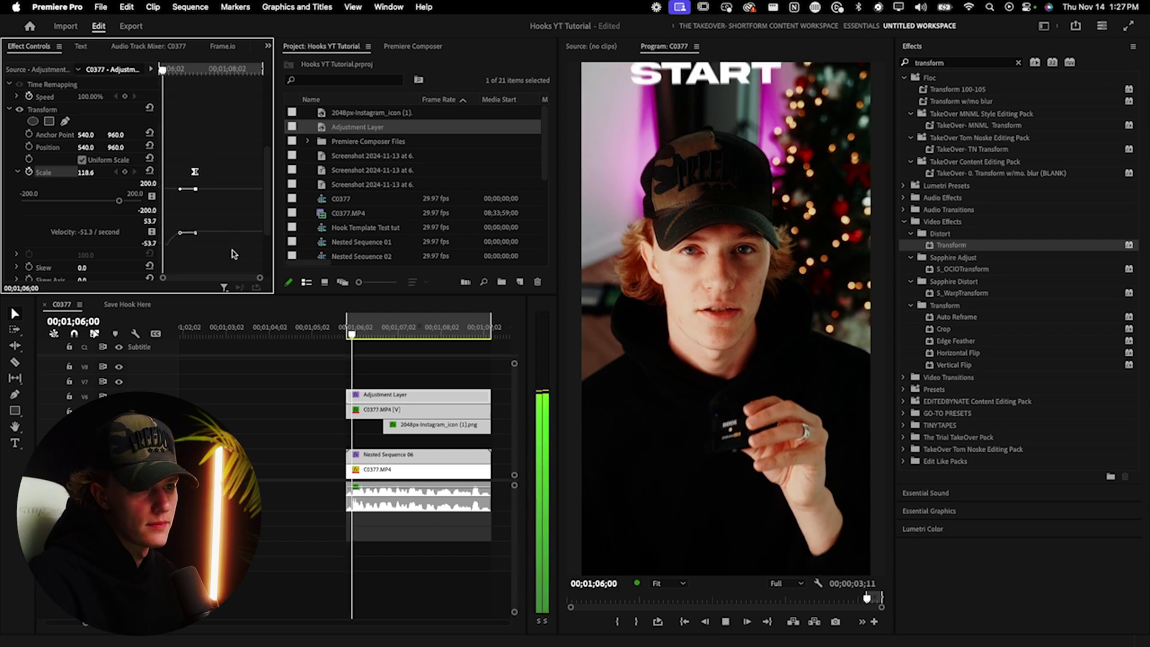
pyautogui.press('space')
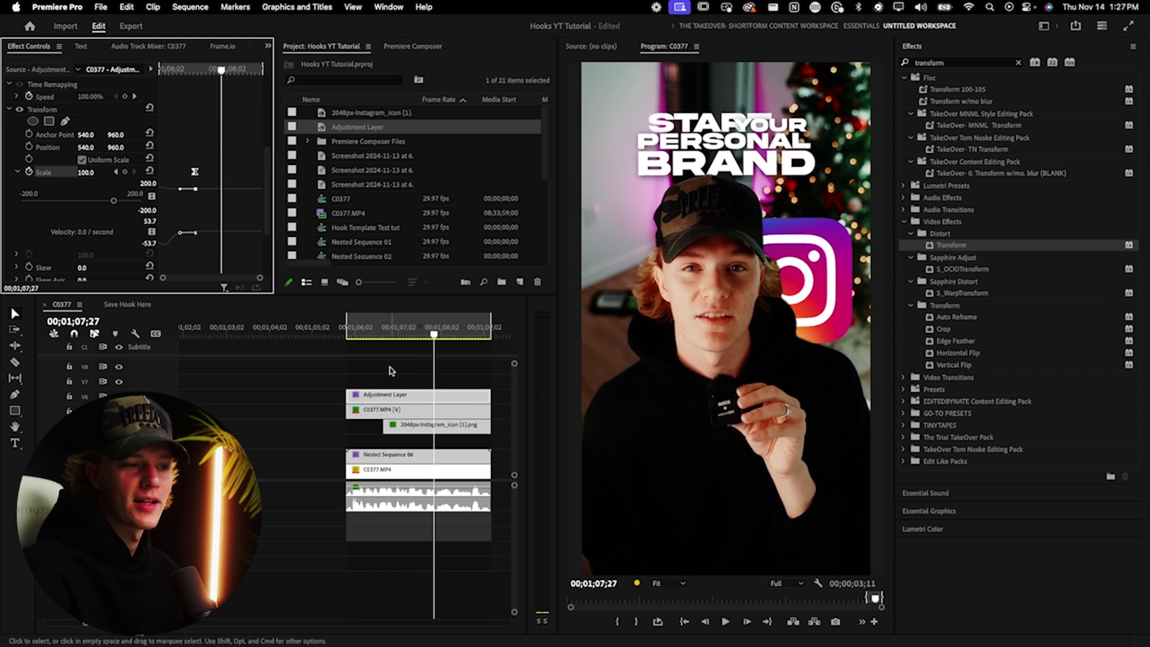
pyautogui.click(10, 110)
# Place a second adjustment layer above the first one and remove its surplus beyond the end of the hook
pyautogui.click(450, 402)
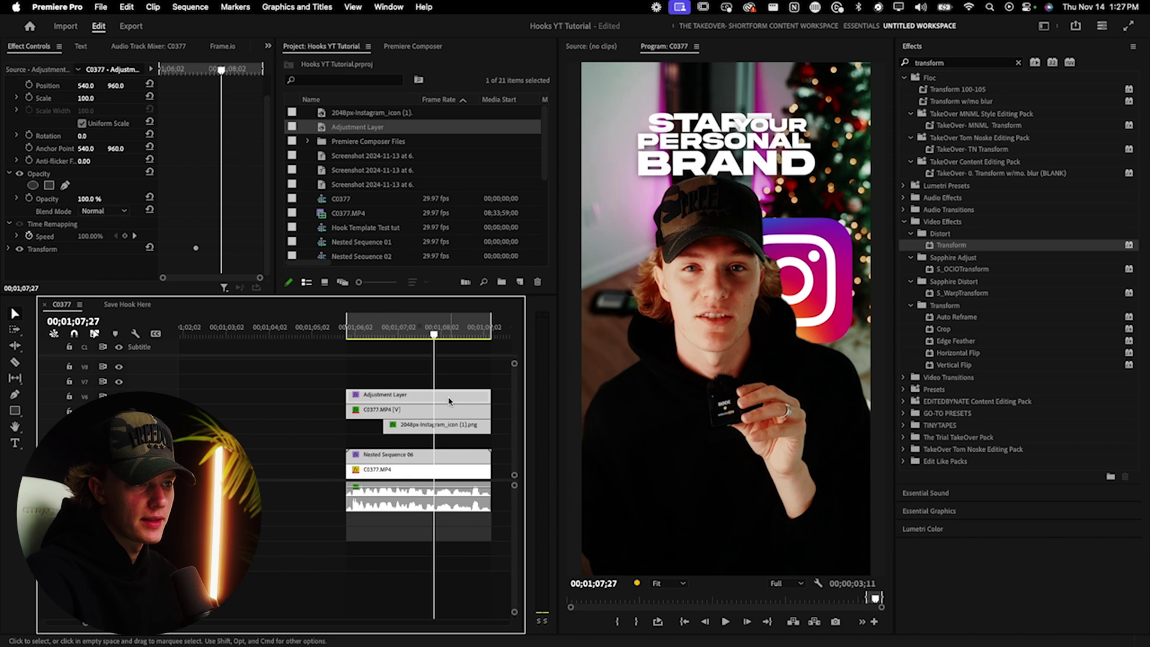
pyautogui.moveTo(349, 128); pyautogui.dragTo(352, 385)
pyautogui.press('c')
pyautogui.click(491, 382)
pyautogui.press('v')
pyautogui.click(501, 381)
pyautogui.press('Delete')
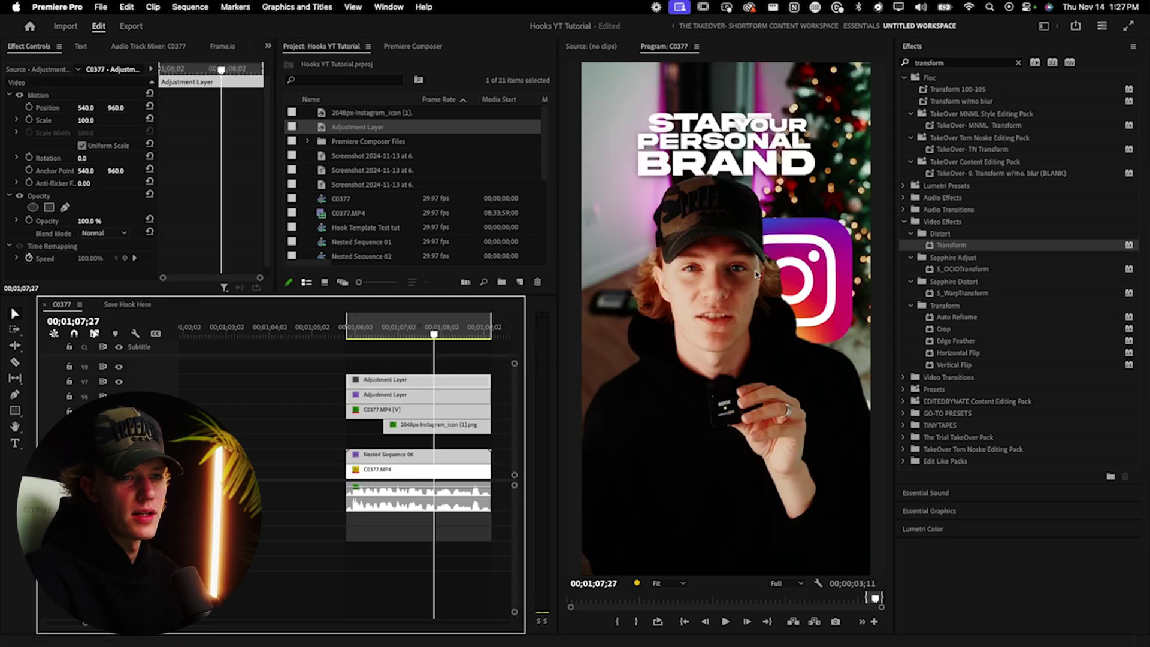
# Apply the Transform effect to the upper adjustment layer, keyframe its scale from 105 at the start to 100 at the end, and preview the hook
pyautogui.moveTo(965, 248); pyautogui.dragTo(419, 381)
pyautogui.scroll(-2, 93, 240)
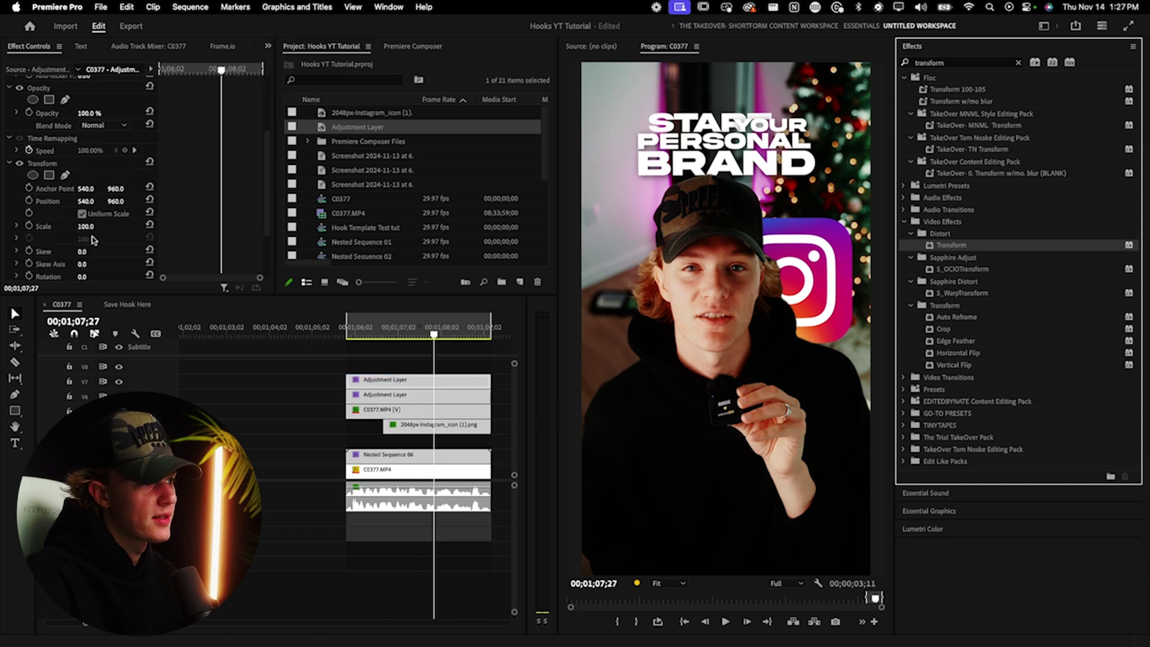
pyautogui.click(28, 226)
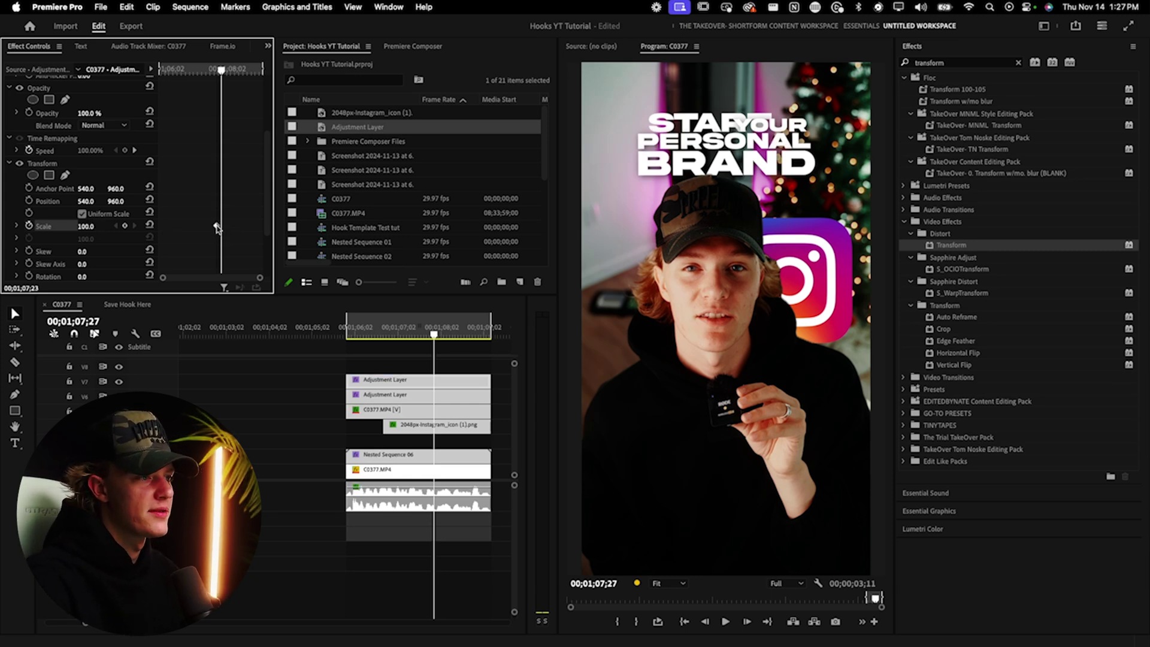
pyautogui.click(88, 226)
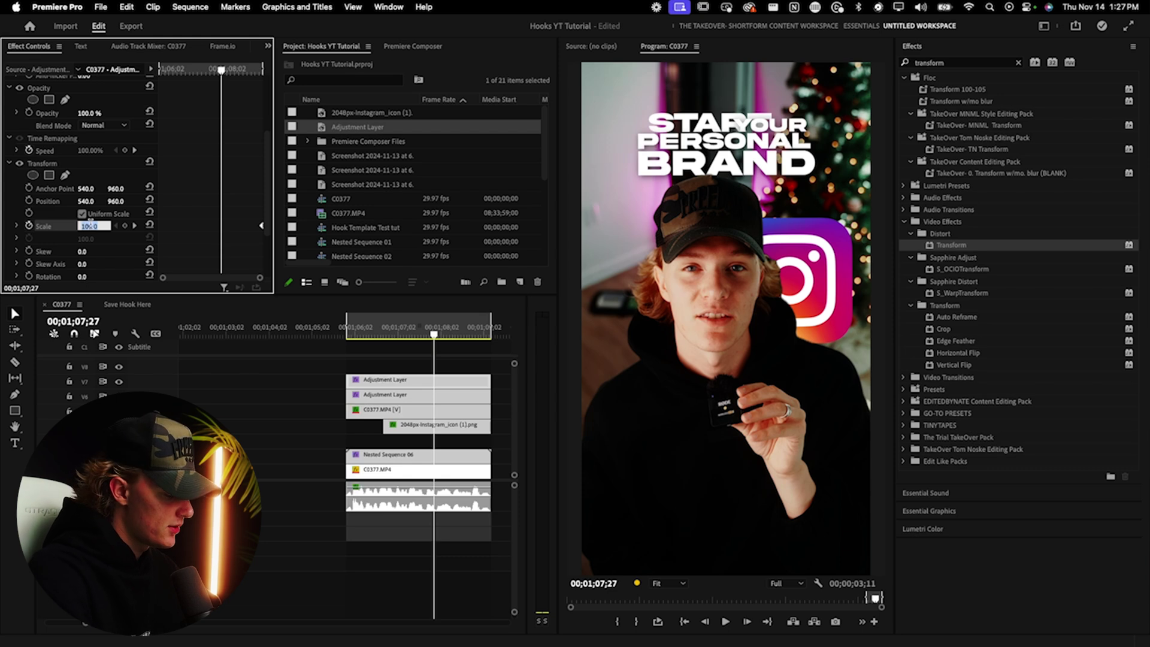
pyautogui.write('105')
pyautogui.press('Return')
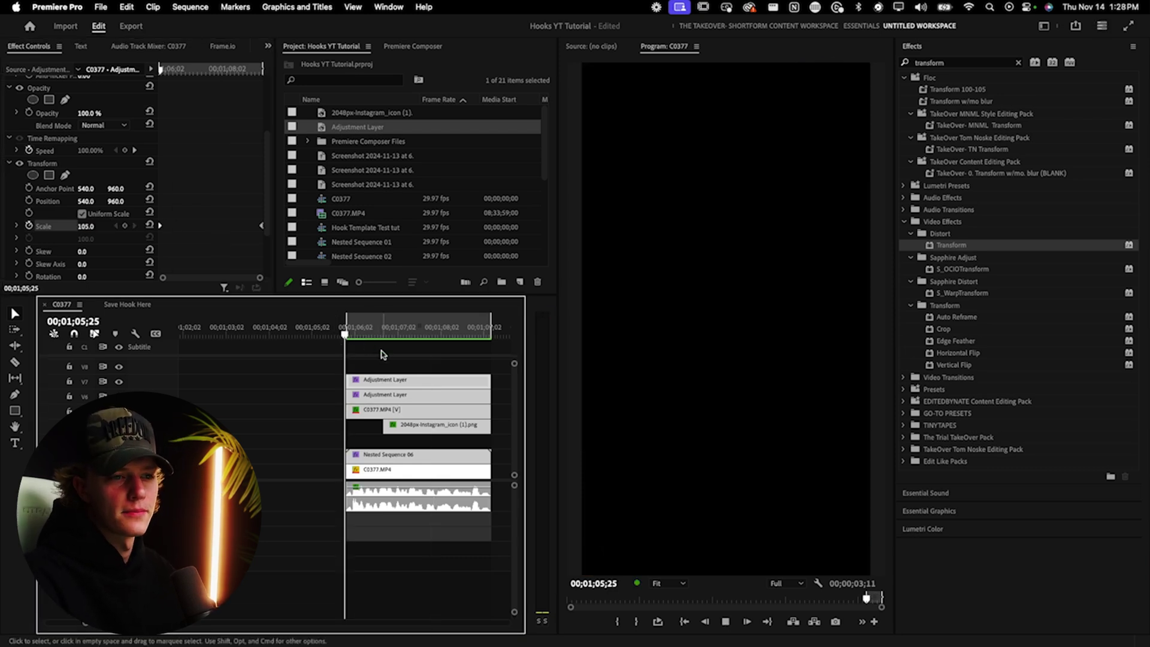
pyautogui.press('space')
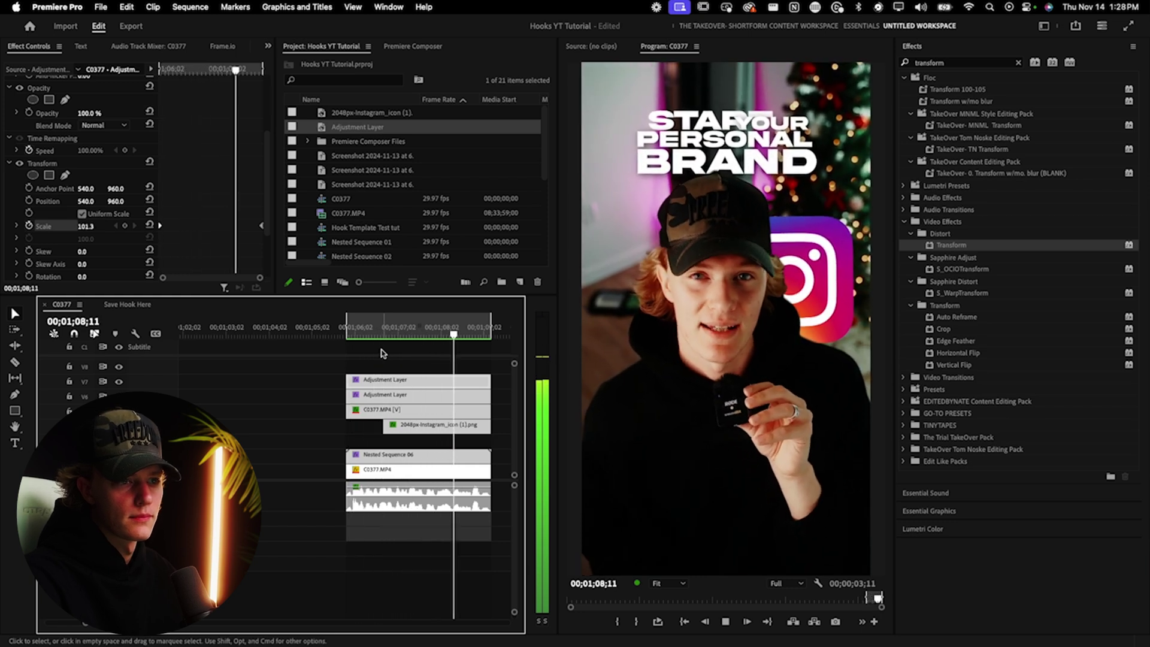
pyautogui.press('space')
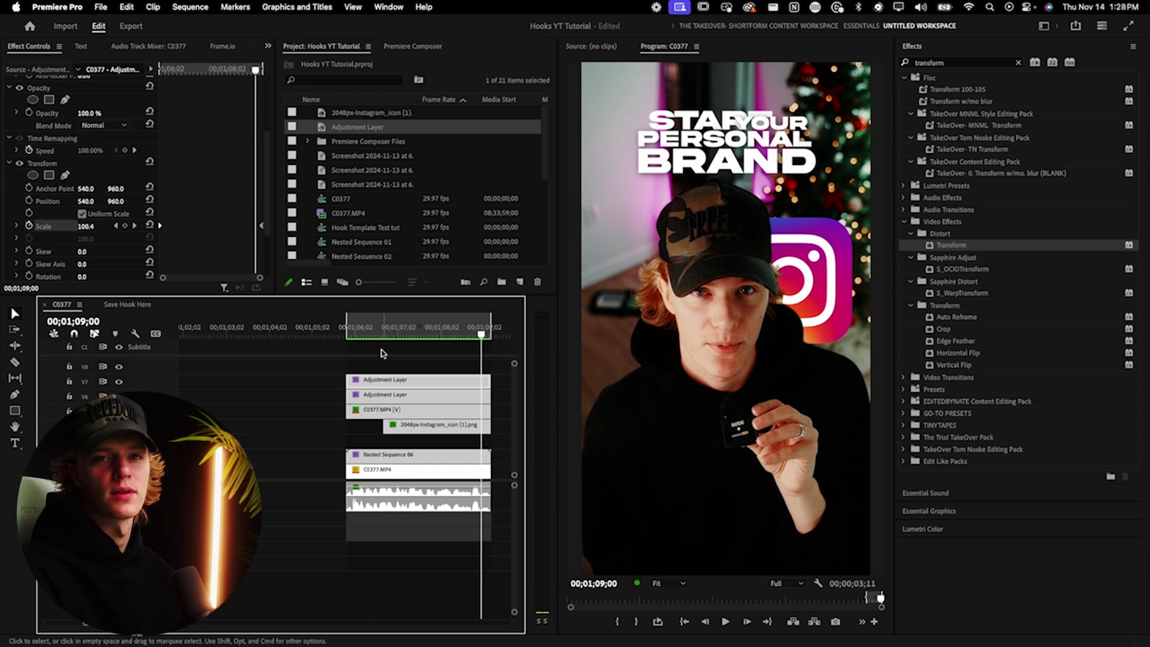
# Add "SFX - Riser Metallic.mp3" beneath the speaker's audio, running past the end of the hook, and adjust its gain by -2 dB
pyautogui.click(383, 354)
pyautogui.hscroll(3, 383, 353)
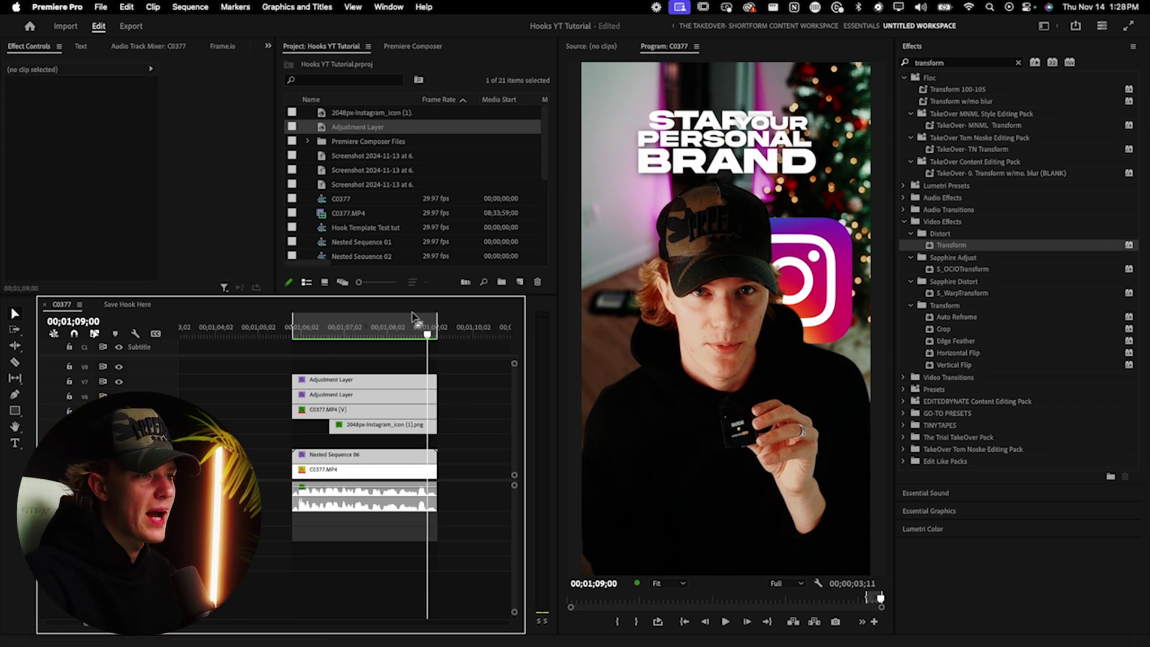
pyautogui.scroll(-5, 390, 226)
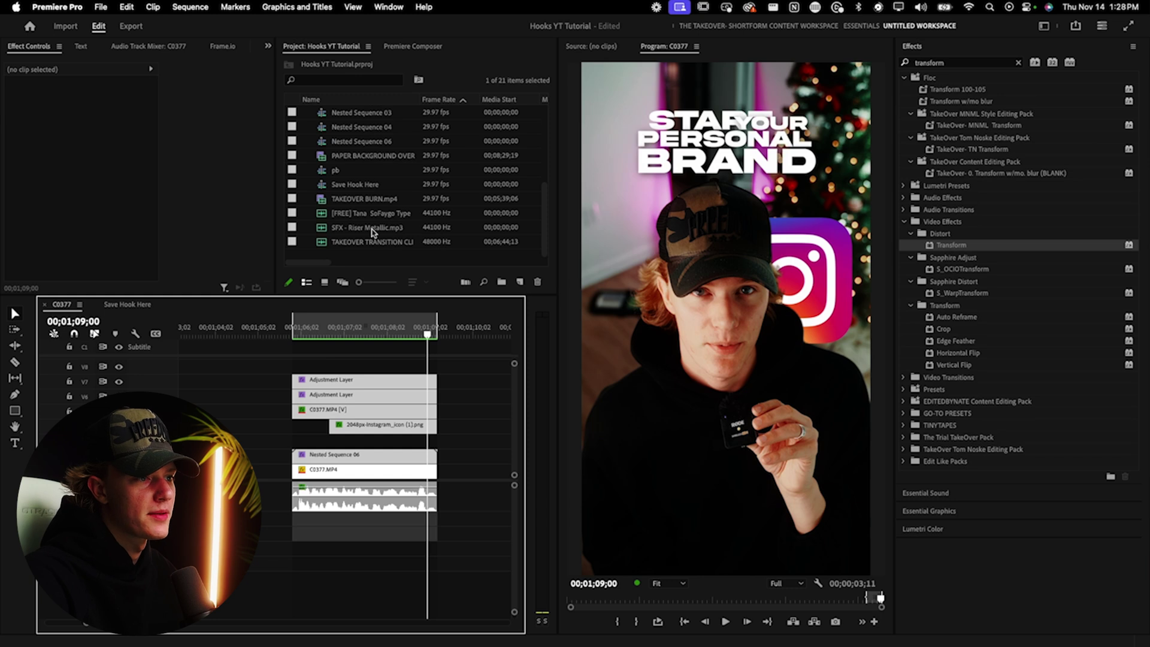
pyautogui.moveTo(374, 234); pyautogui.dragTo(423, 520)
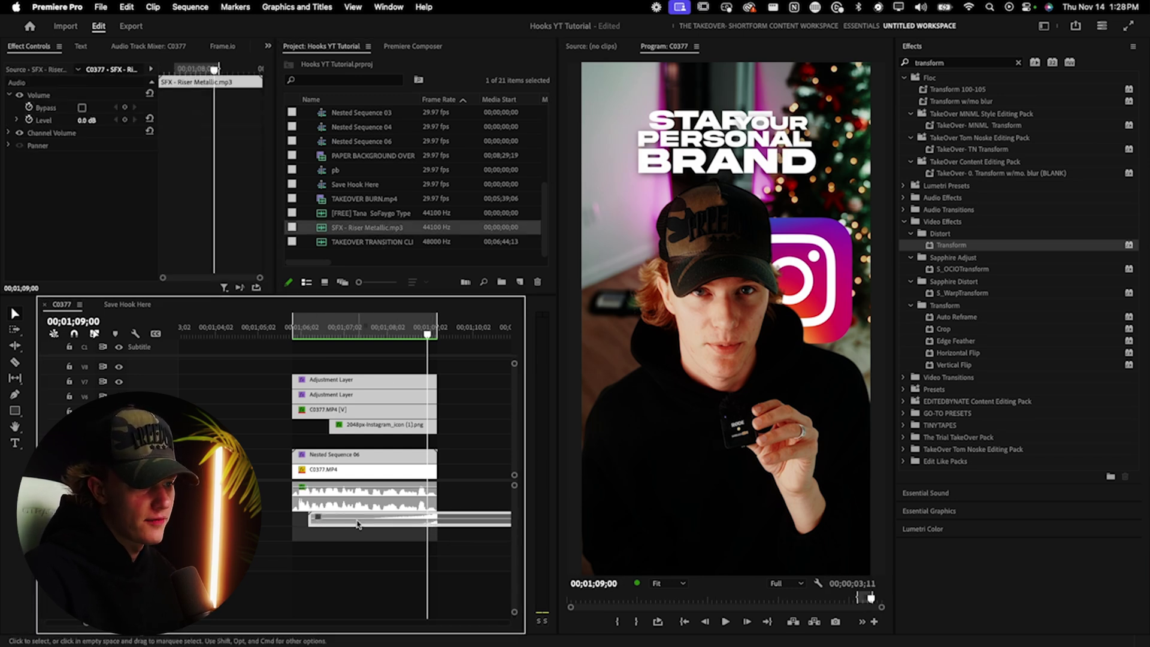
pyautogui.write('g')
pyautogui.write('-2')
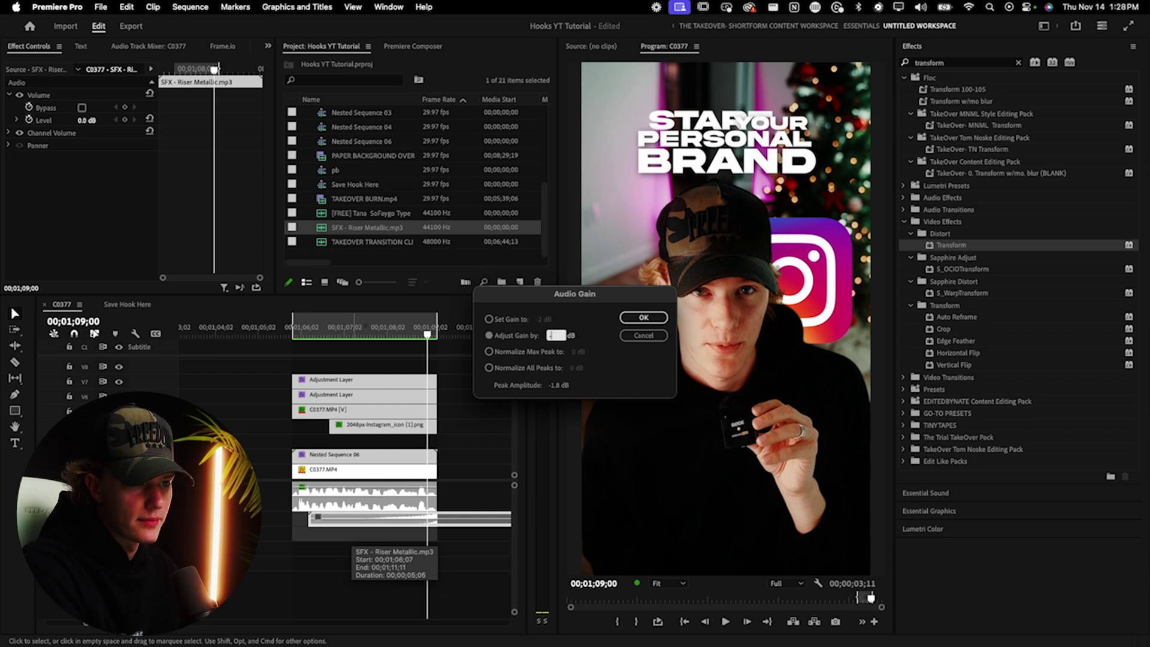
pyautogui.press('Return')
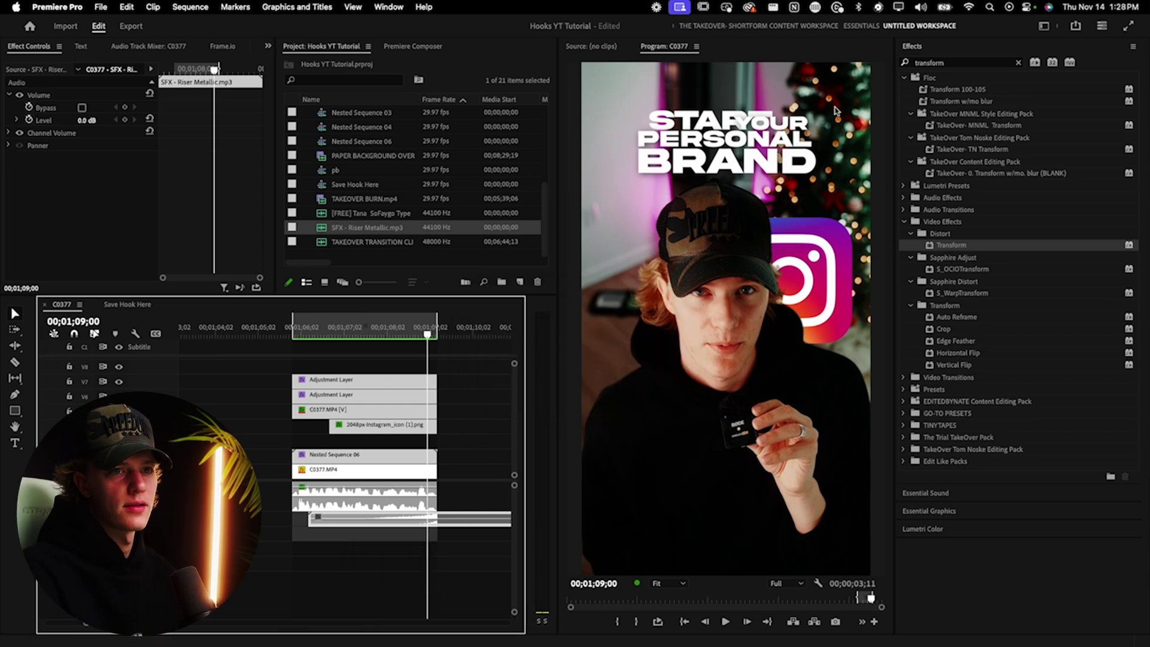
# Tag the riser clip as SFX, give it Heavy Reverb with an amount of 5.7, and play the end of the hook
pyautogui.click(915, 48)
pyautogui.click(936, 65)
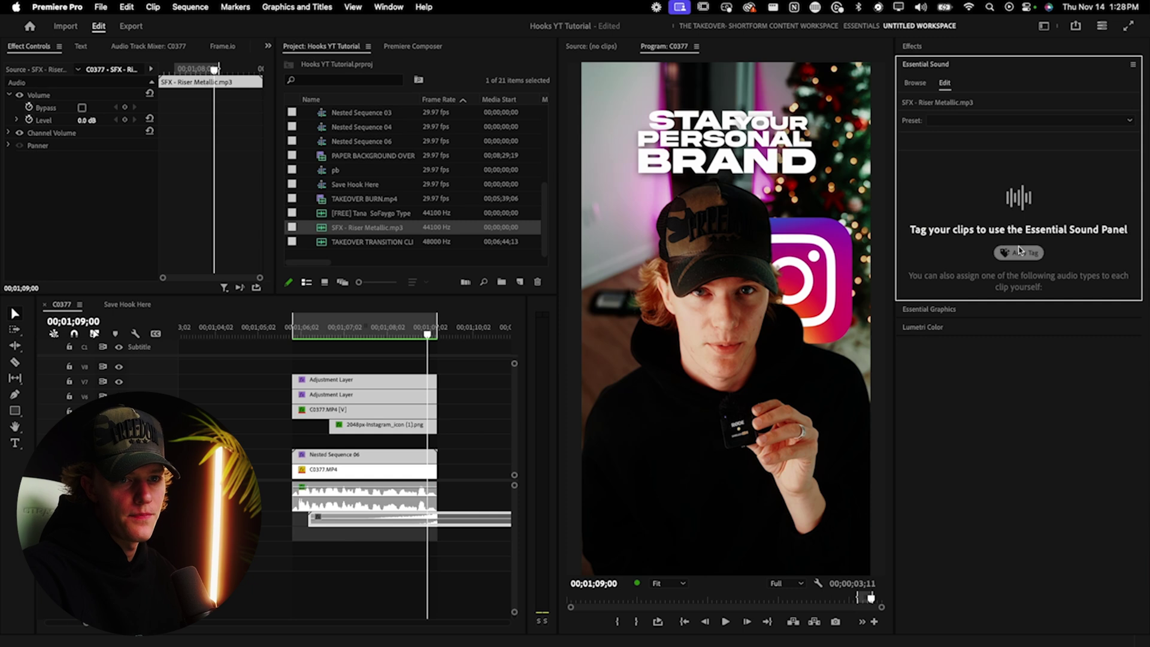
pyautogui.click(962, 133)
pyautogui.moveTo(971, 160)
pyautogui.click(1019, 160)
pyautogui.click(1036, 265)
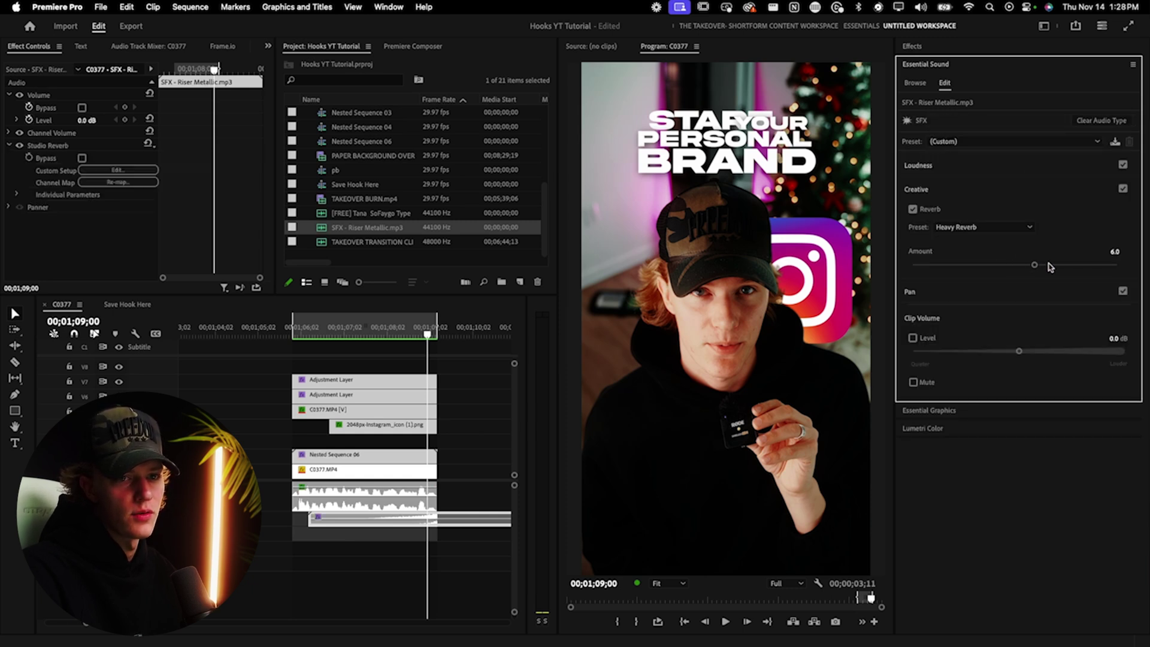
pyautogui.click(367, 329)
pyautogui.press('c')
pyautogui.press('space')
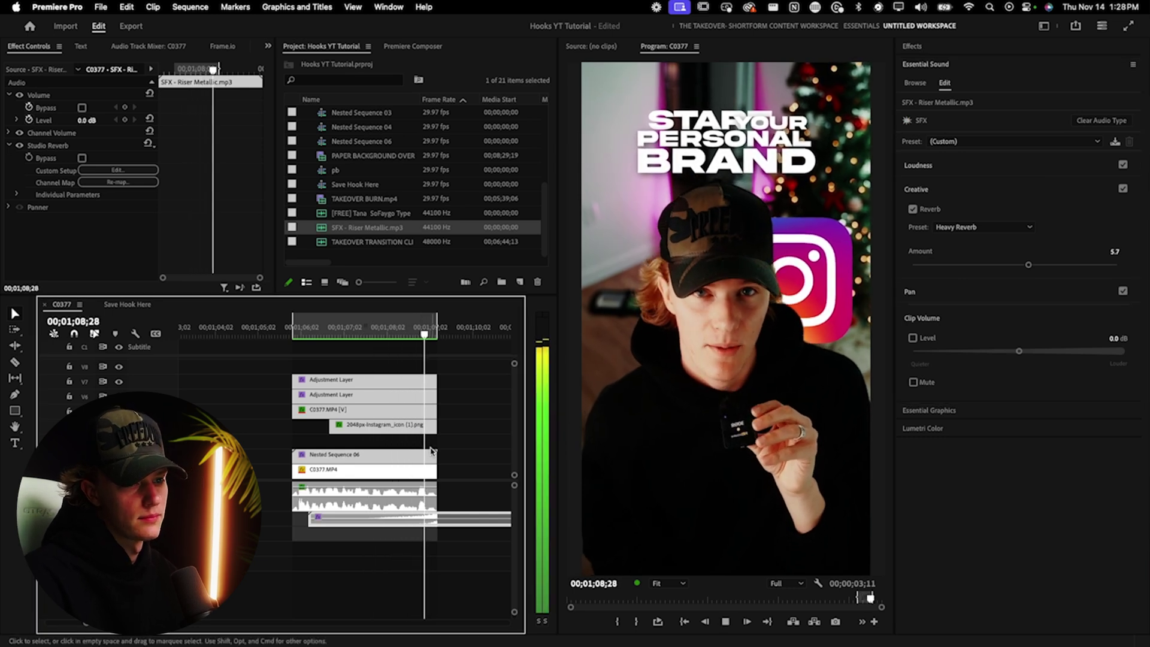
pyautogui.press('space')
pyautogui.press('v')
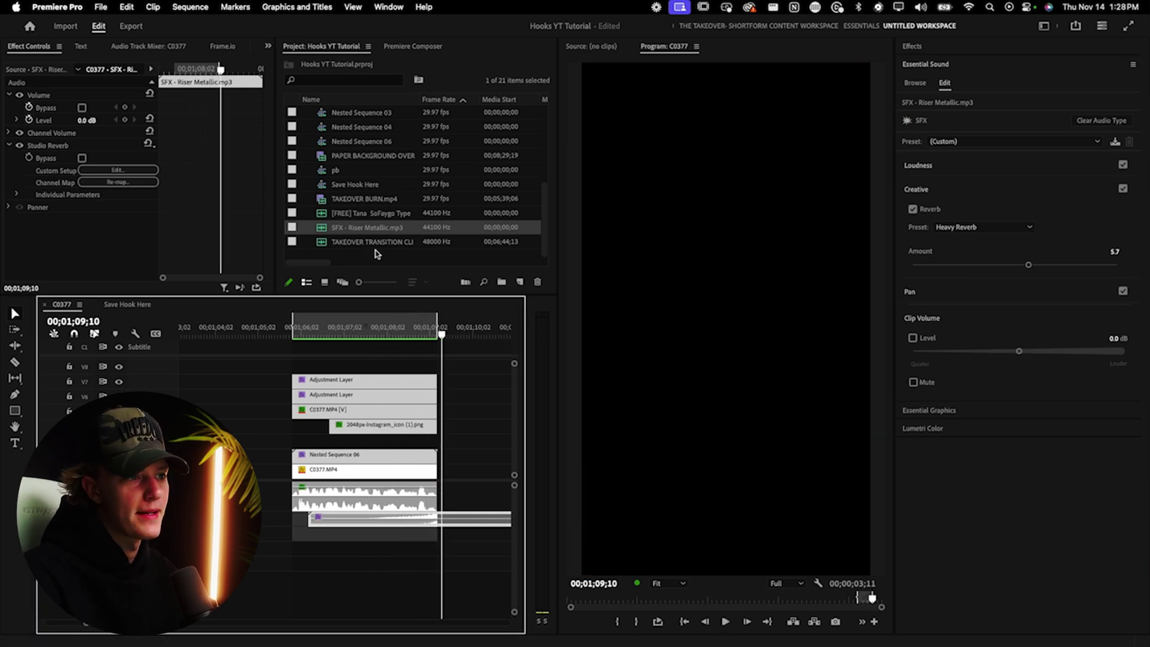
# Place "TAKEOVER BURN.mp4" without its audio on the track above the adjustment layers, straddling the end of the hook
pyautogui.click(379, 204)
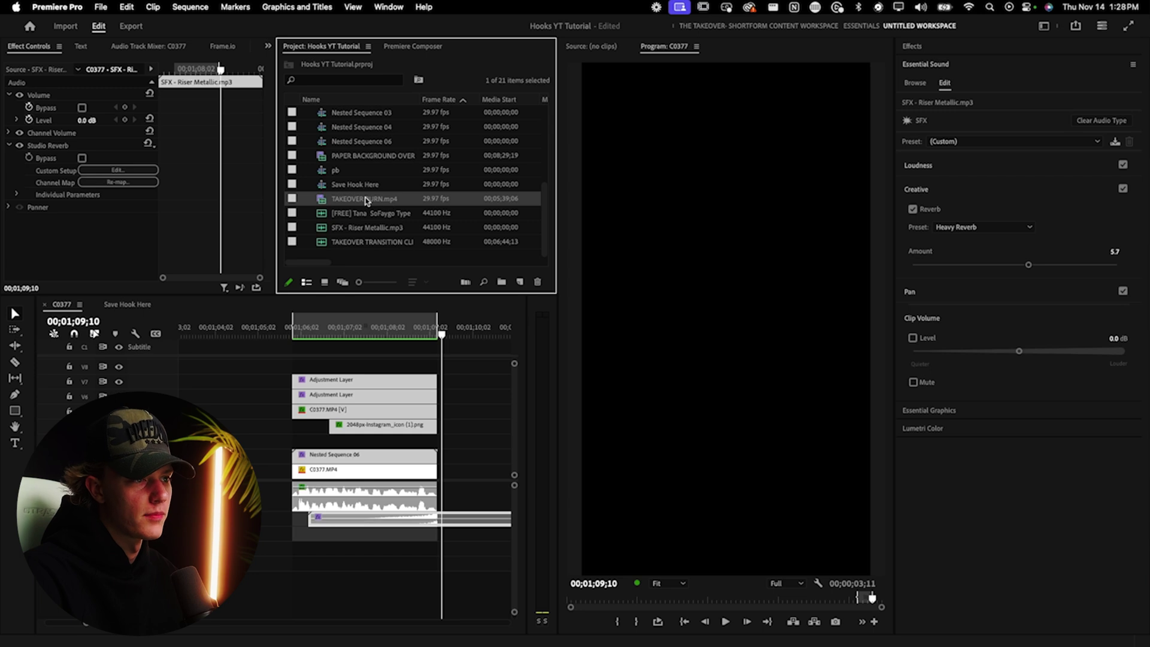
pyautogui.moveTo(421, 329)
pyautogui.mouseDown()
pyautogui.moveTo(439, 365)
pyautogui.moveTo(428, 366)
pyautogui.moveTo(447, 365)
pyautogui.mouseUp()
pyautogui.click(440, 369)
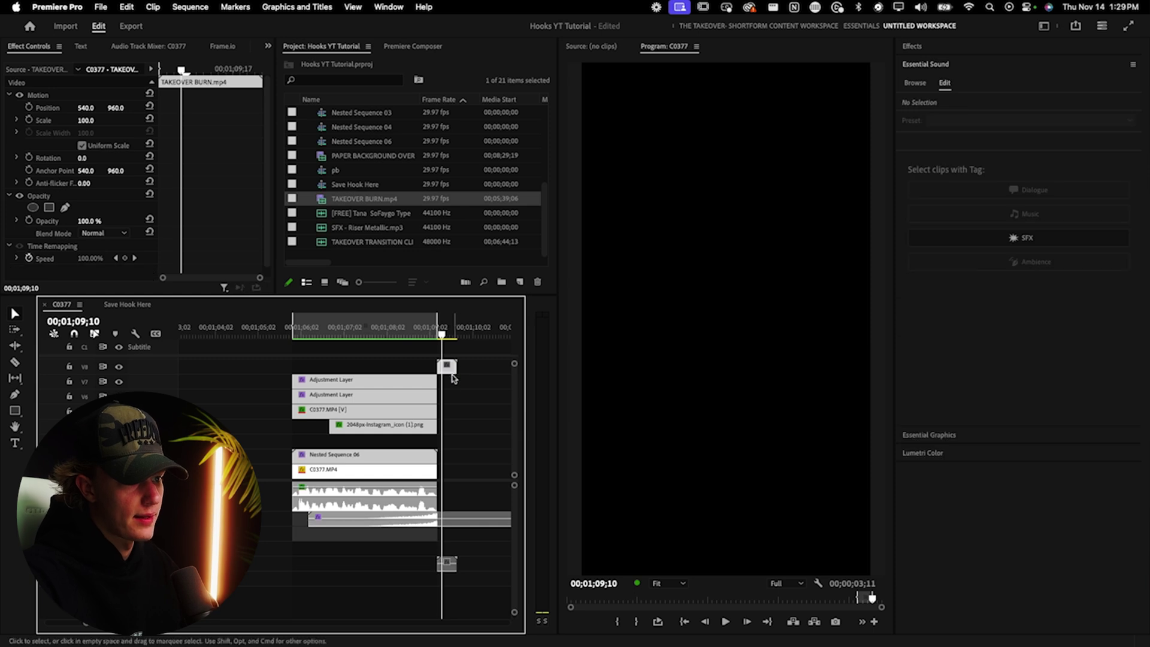
pyautogui.click(455, 353)
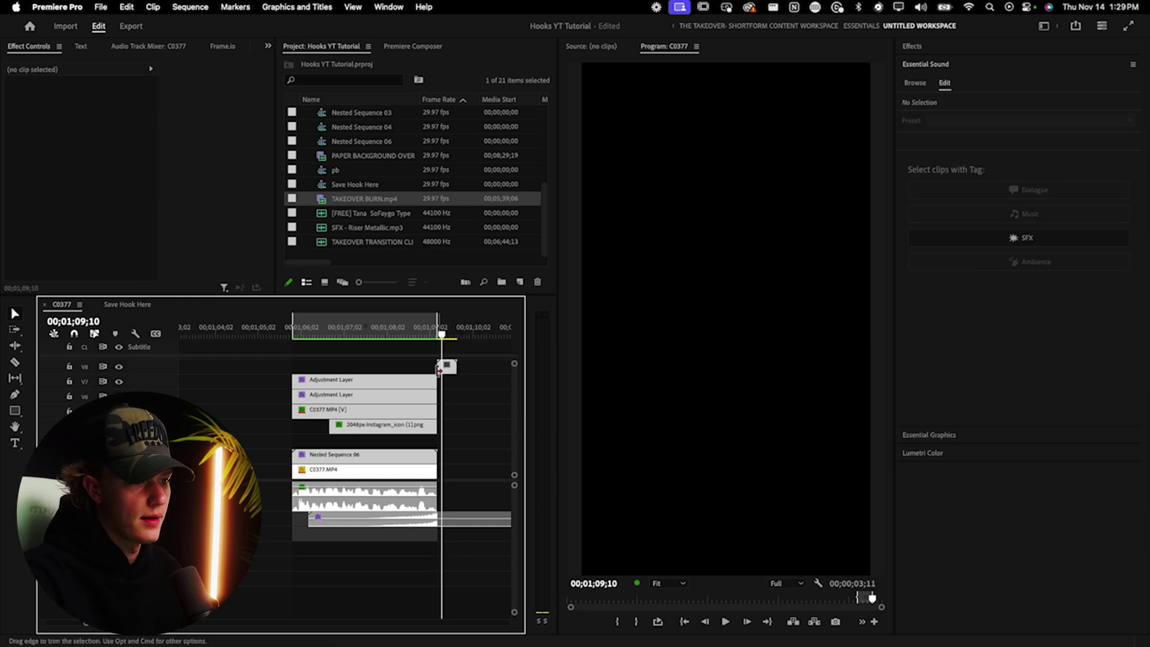
pyautogui.press('=')
pyautogui.moveTo(471, 367); pyautogui.dragTo(446, 368)
# Set the burn clip's blend mode to Screen and place a trimmed copy of it at the hook's start
pyautogui.click(101, 234)
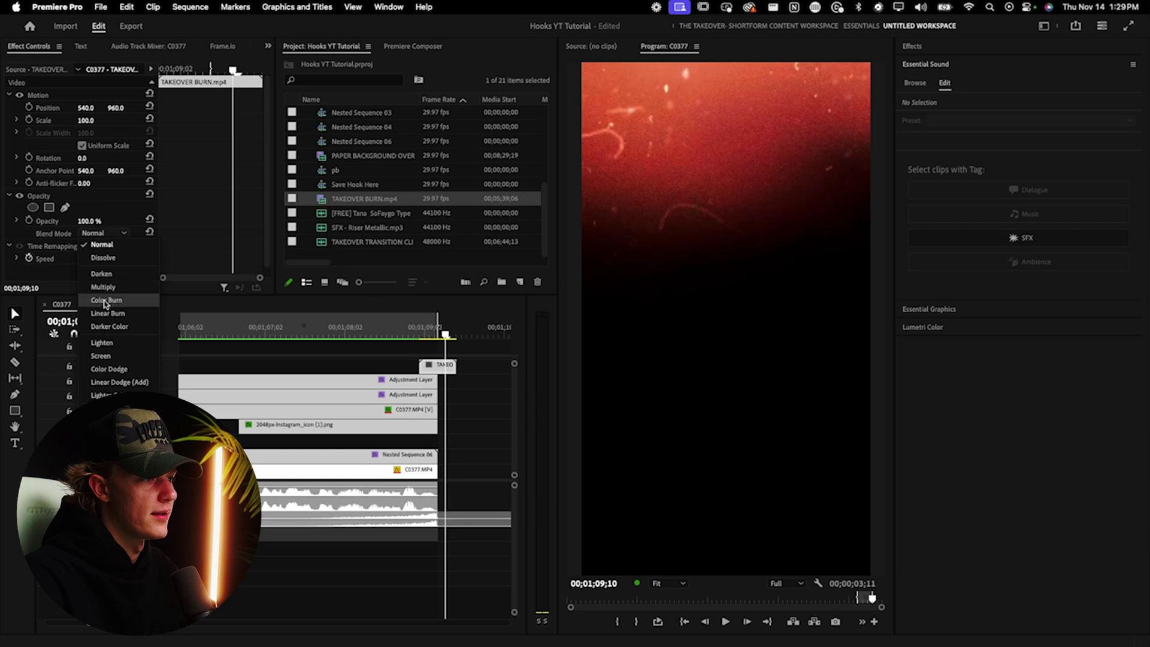
pyautogui.click(101, 356)
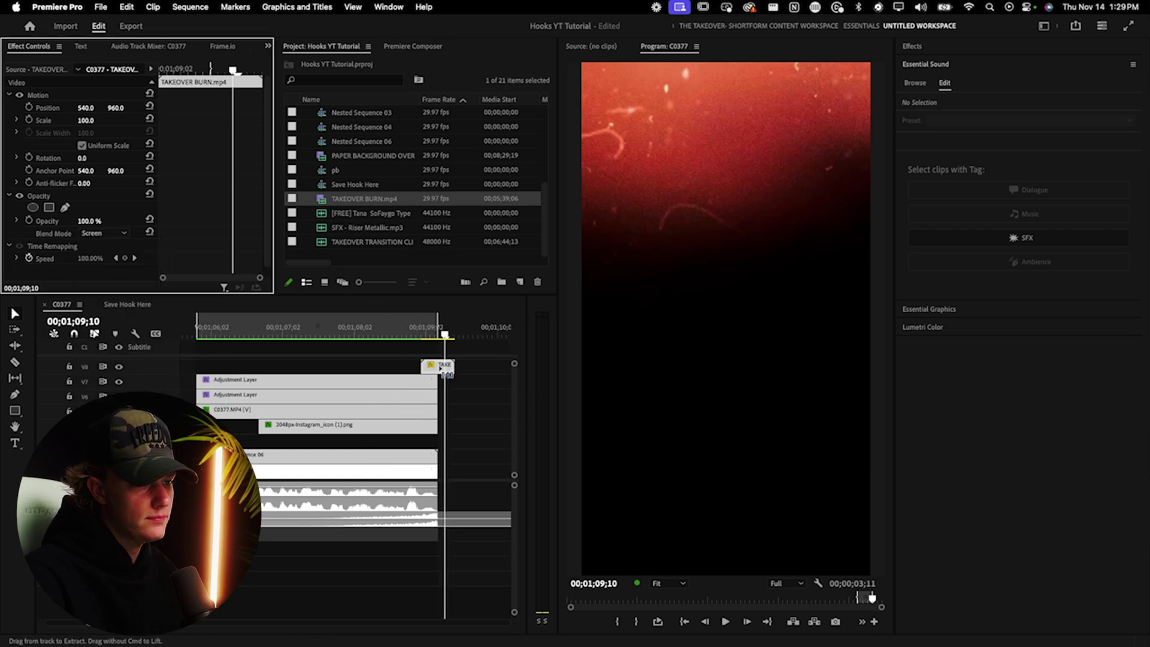
pyautogui.press('-')
pyautogui.moveTo(445, 368); pyautogui.dragTo(257, 367)
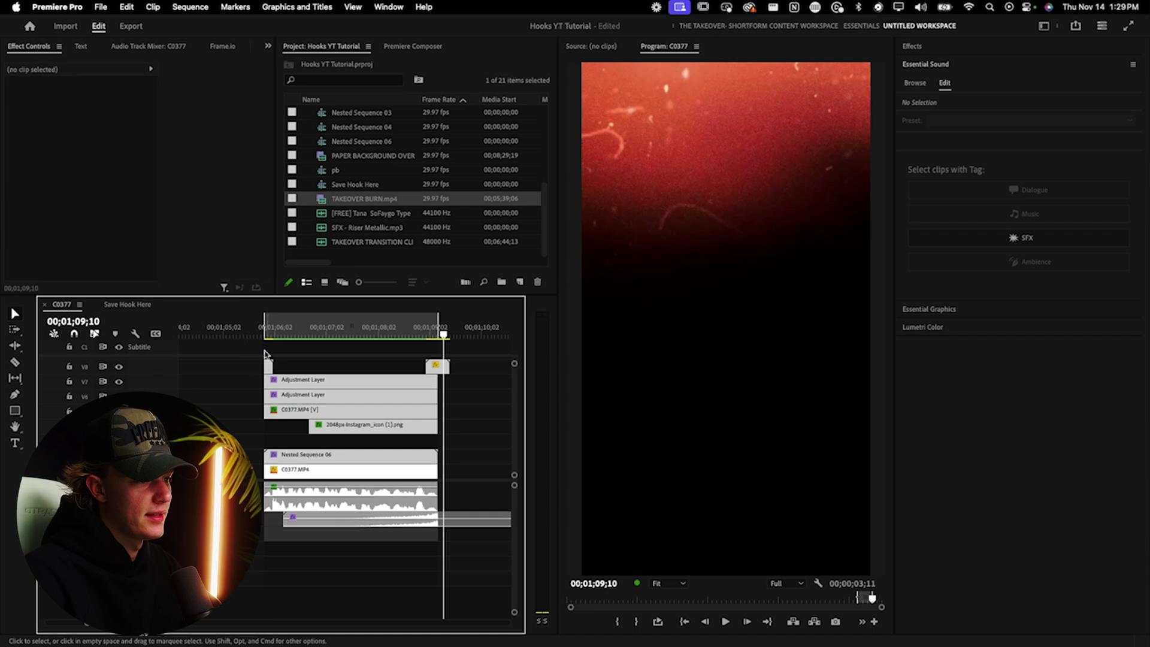
# Save the project and cut away the riser's tail beyond the end of the last burn clip, playing the hook to check
pyautogui.click(265, 336)
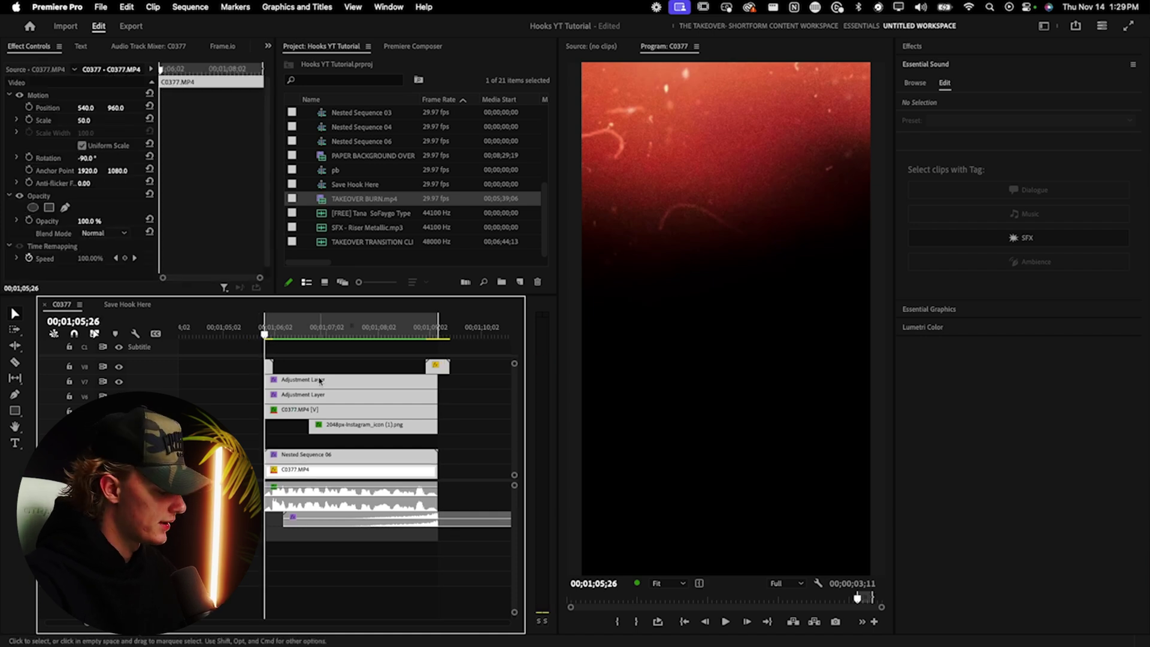
pyautogui.press('super+s')
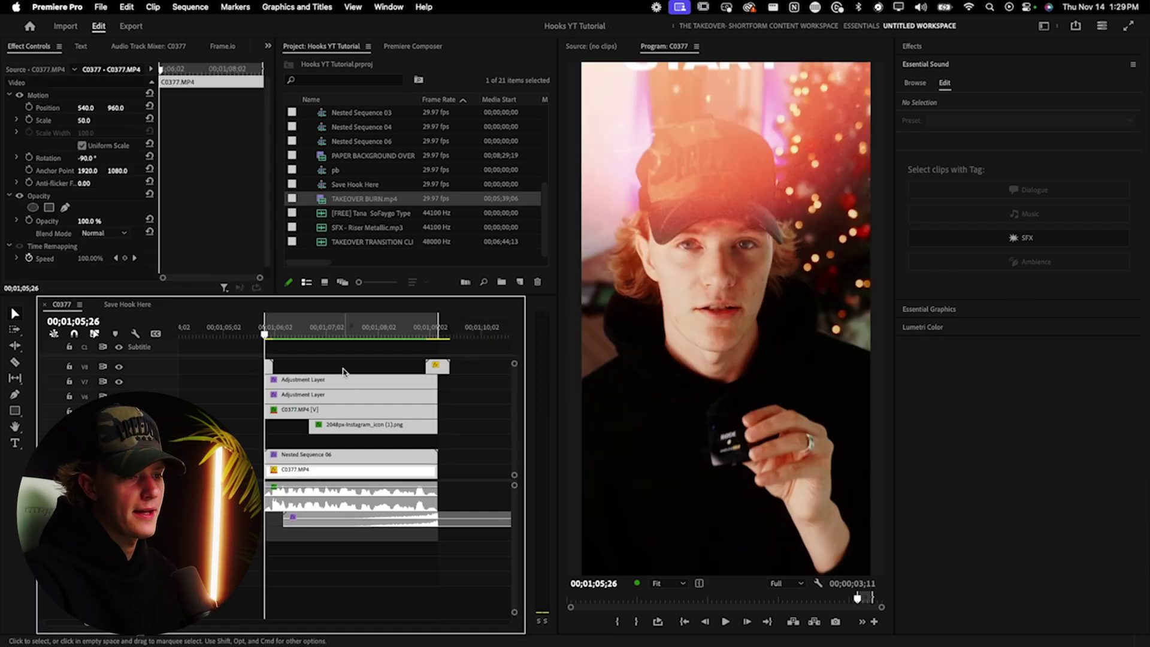
pyautogui.press('c')
pyautogui.click(451, 519)
pyautogui.press('v')
pyautogui.click(491, 520)
pyautogui.press('Delete')
pyautogui.press('space')
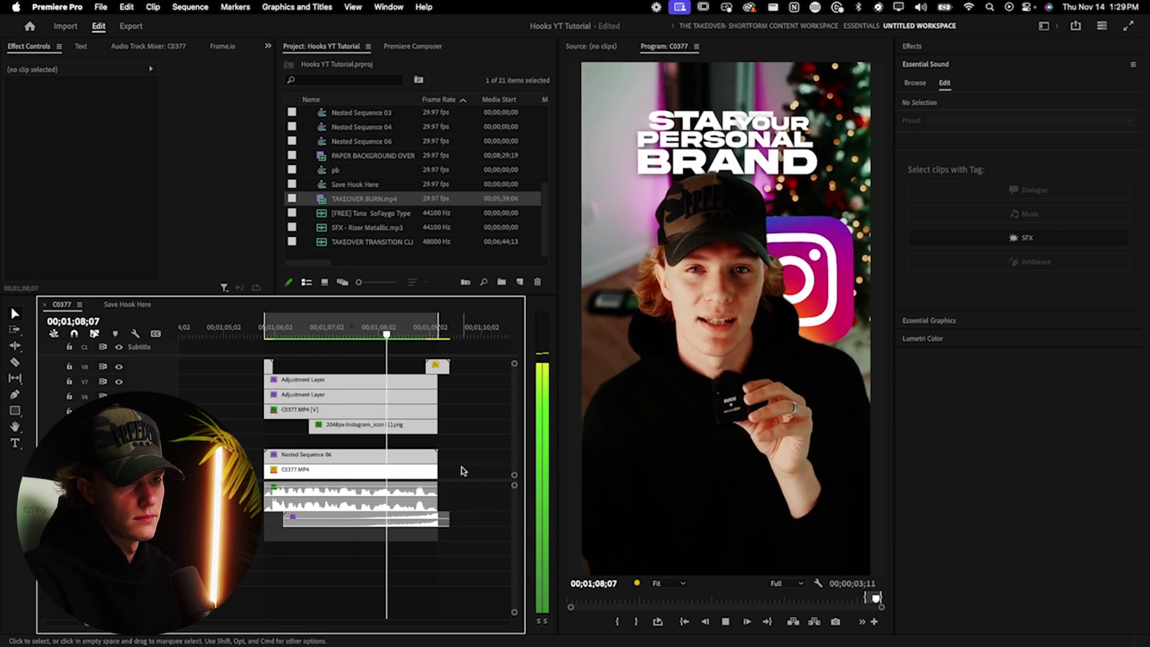
pyautogui.scroll(-1, 462, 471)
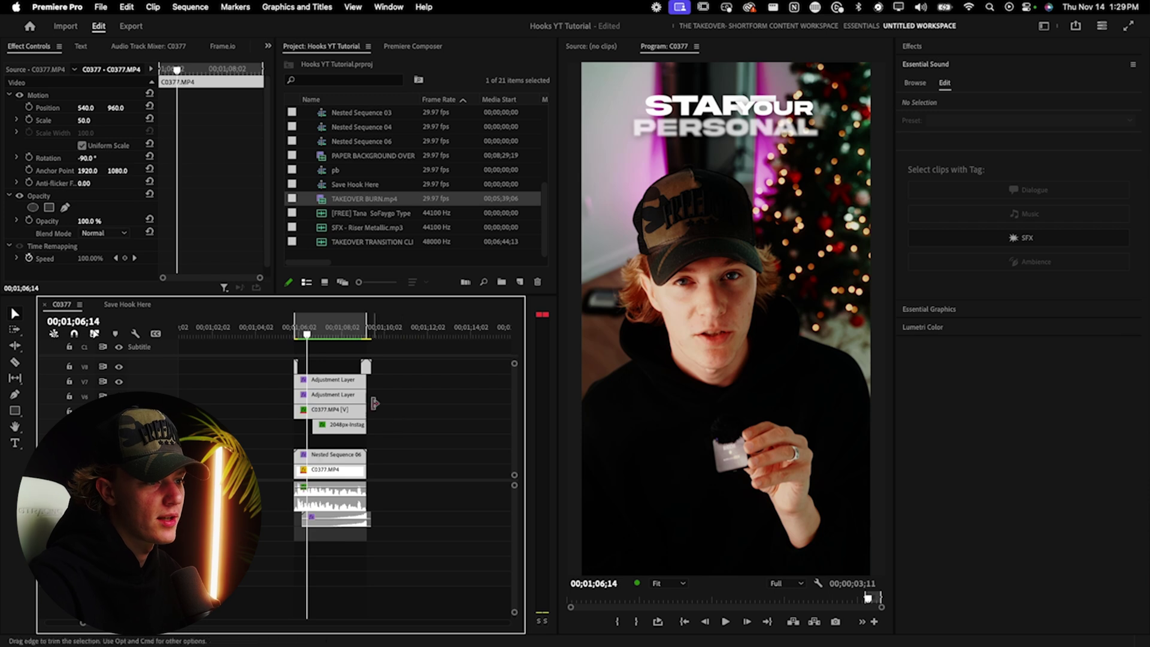
# Select and copy the hook's burn clips, adjustment layers, Instagram icon, nested titles and riser, leaving out the C0377.MP4 footage
pyautogui.moveTo(273, 359); pyautogui.dragTo(404, 458)
pyautogui.scroll(2, 328, 417)
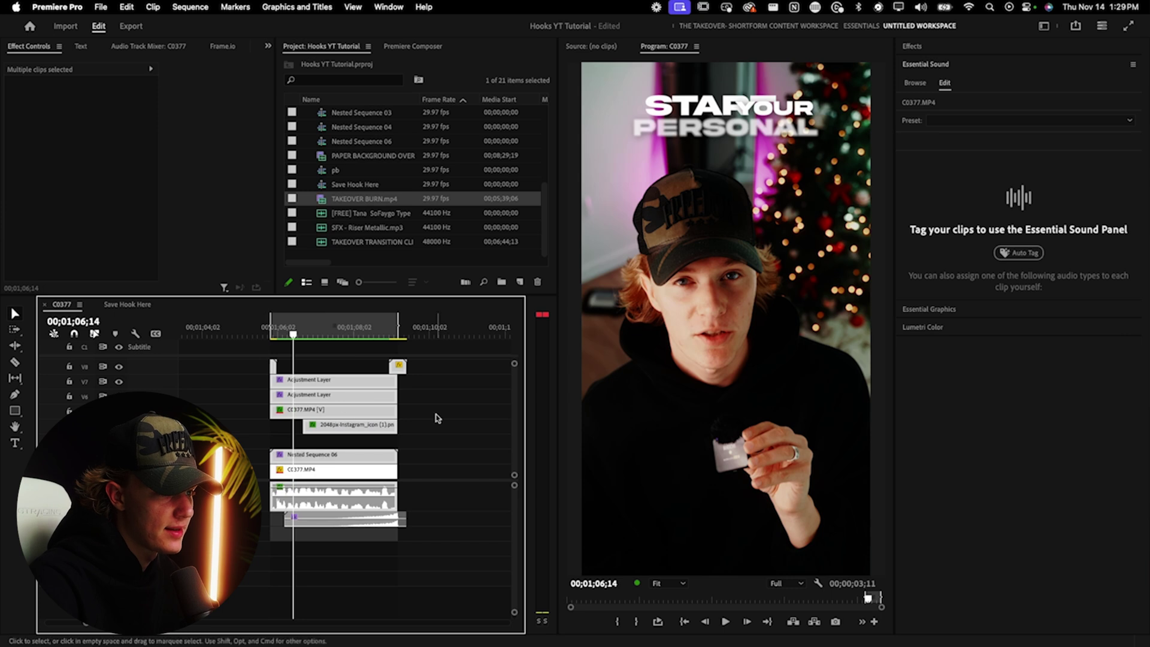
pyautogui.click(438, 418)
pyautogui.moveTo(243, 363); pyautogui.dragTo(435, 400)
pyautogui.moveTo(266, 427); pyautogui.dragTo(382, 457)
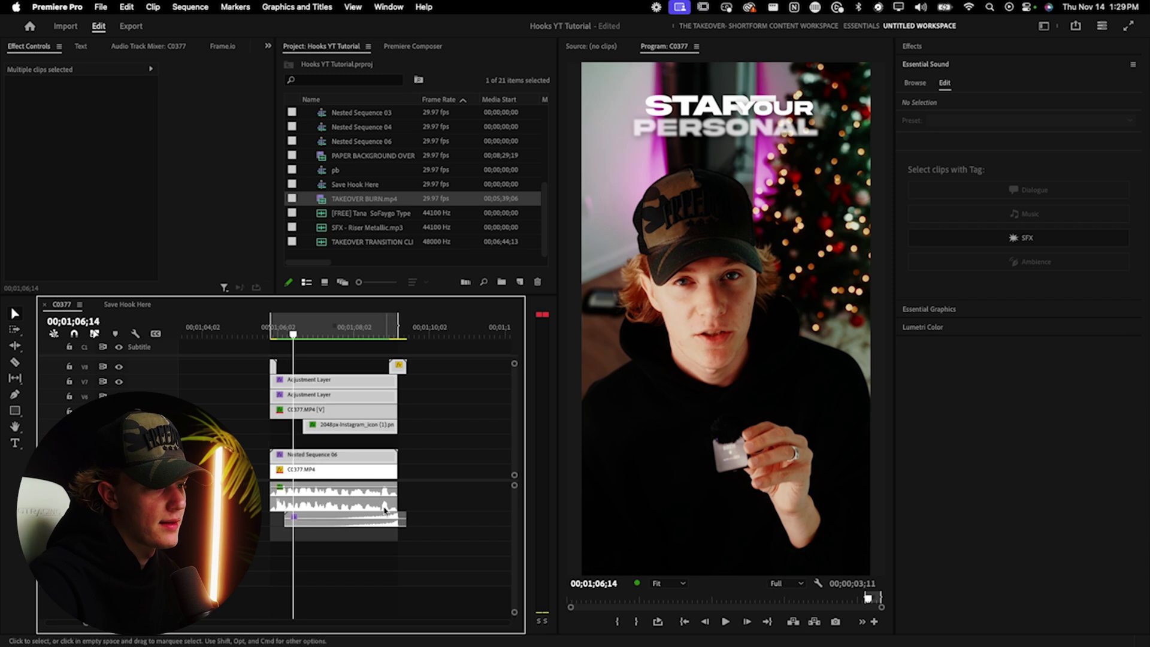
pyautogui.click(360, 522)
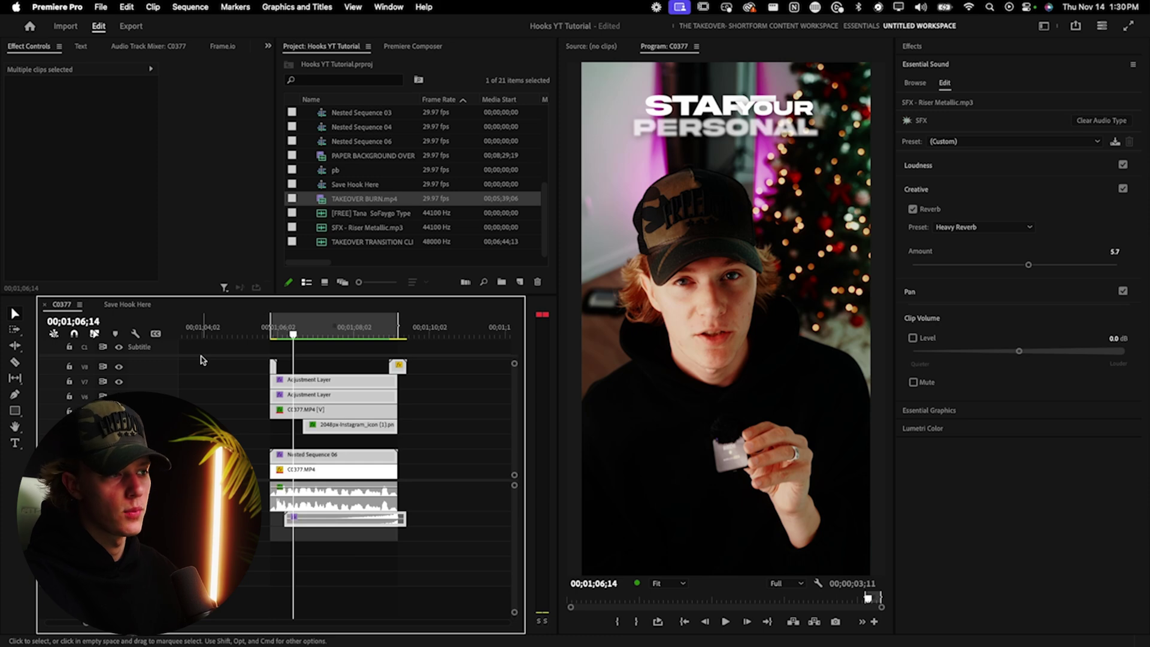
# Create a new sequence named "HOOK SAVE" from the Short-Form Content preset
pyautogui.click(99, 7)
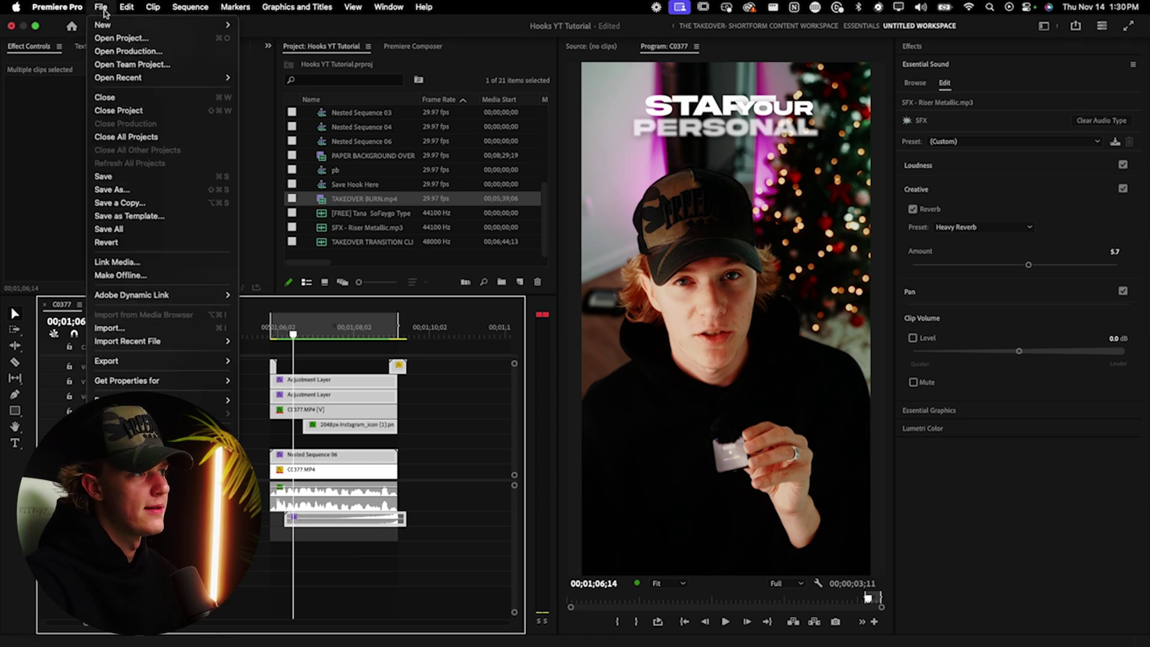
pyautogui.moveTo(138, 24)
pyautogui.click(278, 68)
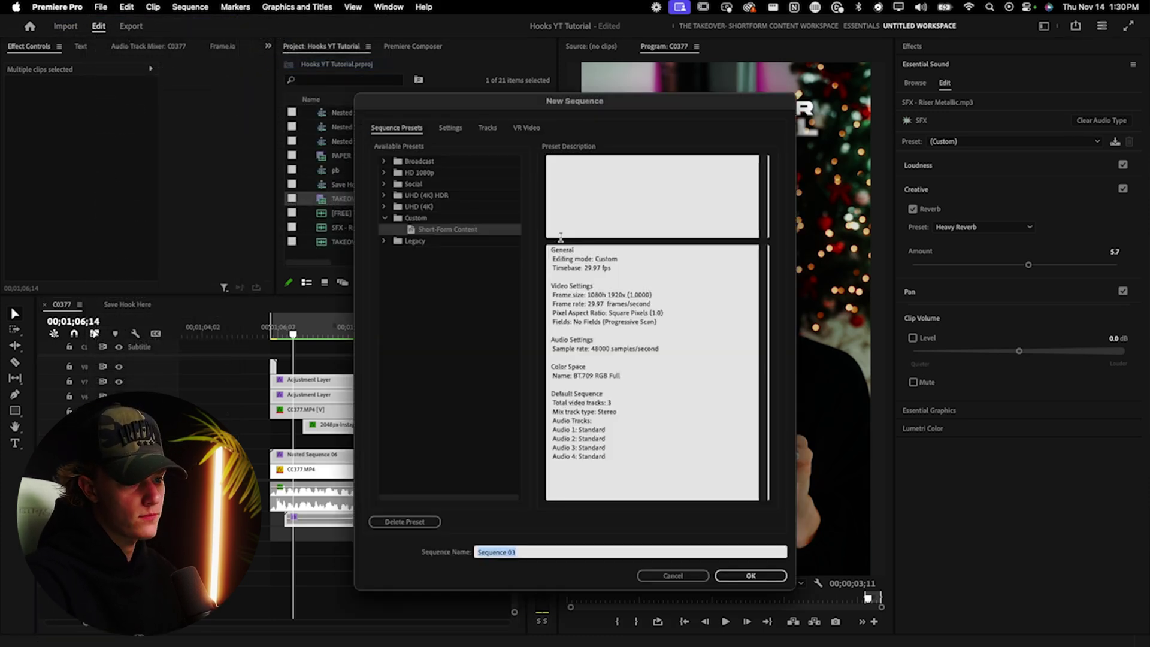
pyautogui.write('HOOK SAVE')
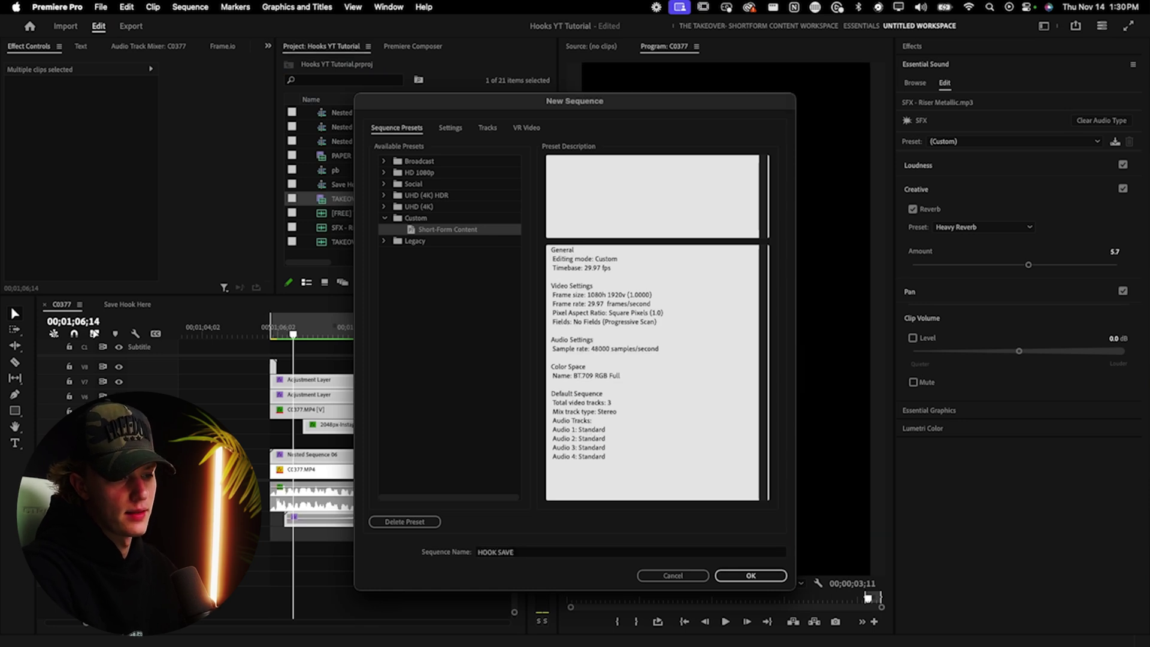
pyautogui.press('Return')
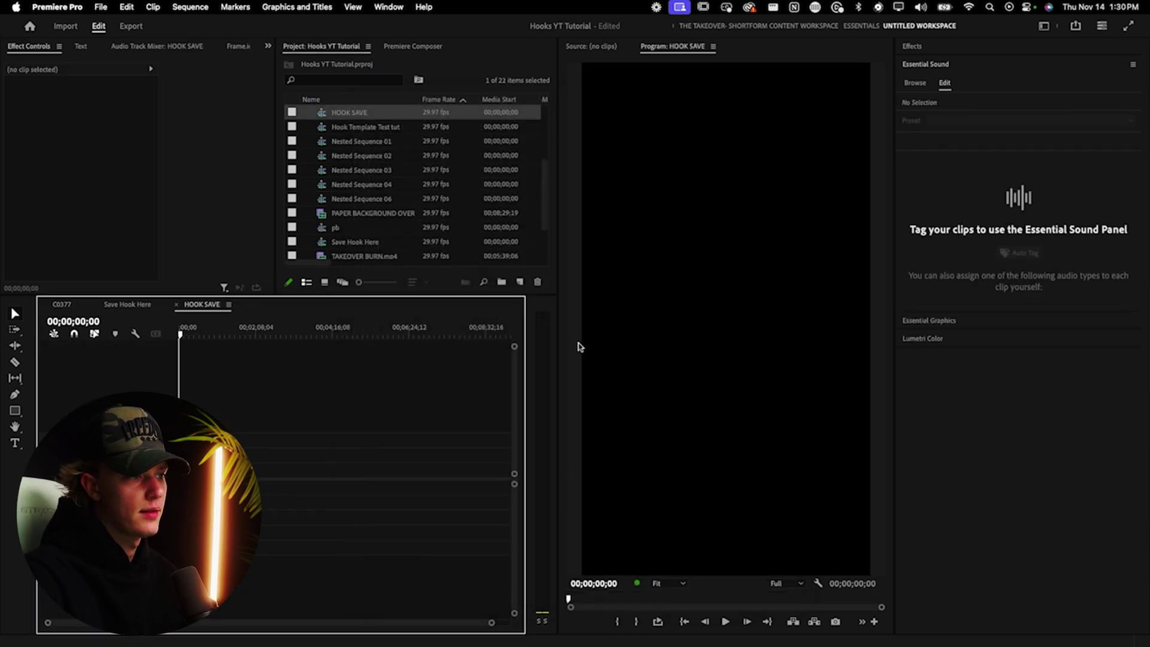
# Paste the copied hook elements at the start of HOOK SAVE and play the sequence
pyautogui.press('super+v')
pyautogui.press('=')
pyautogui.press('=')
pyautogui.press('=')
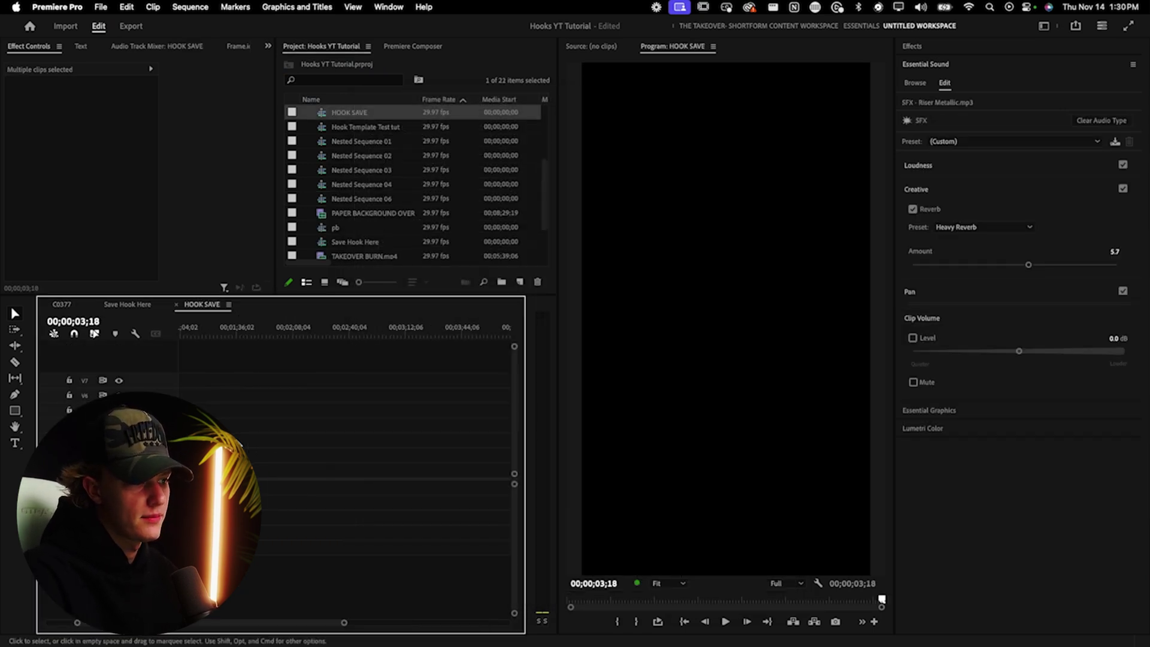
pyautogui.press('=')
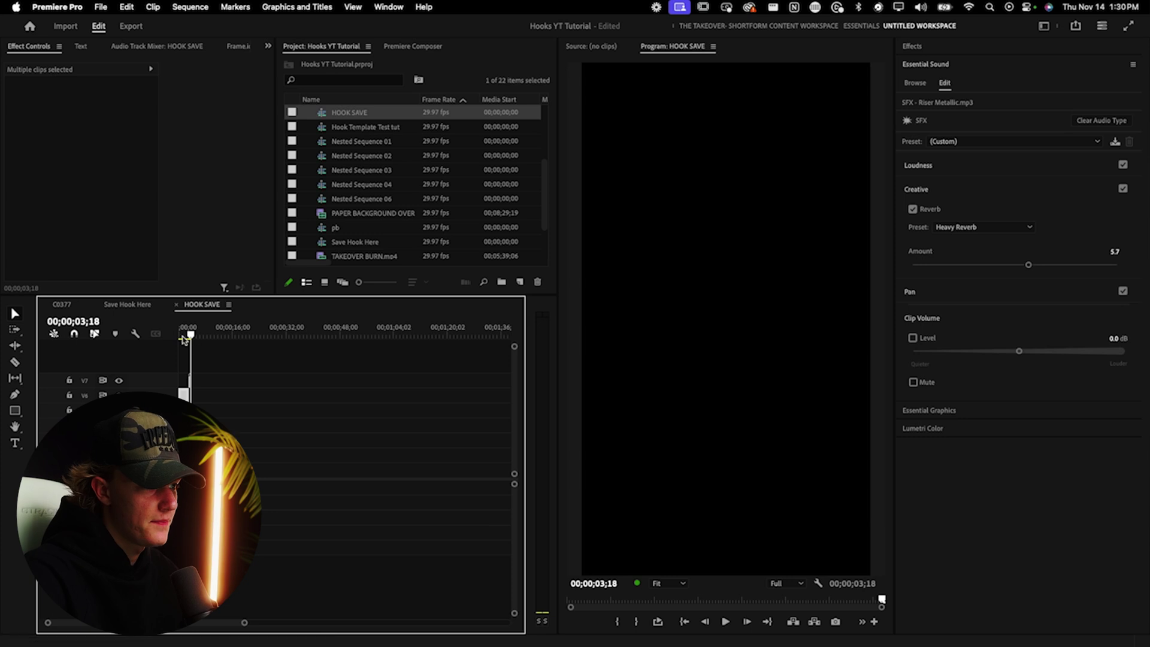
pyautogui.press('=')
pyautogui.press('space')
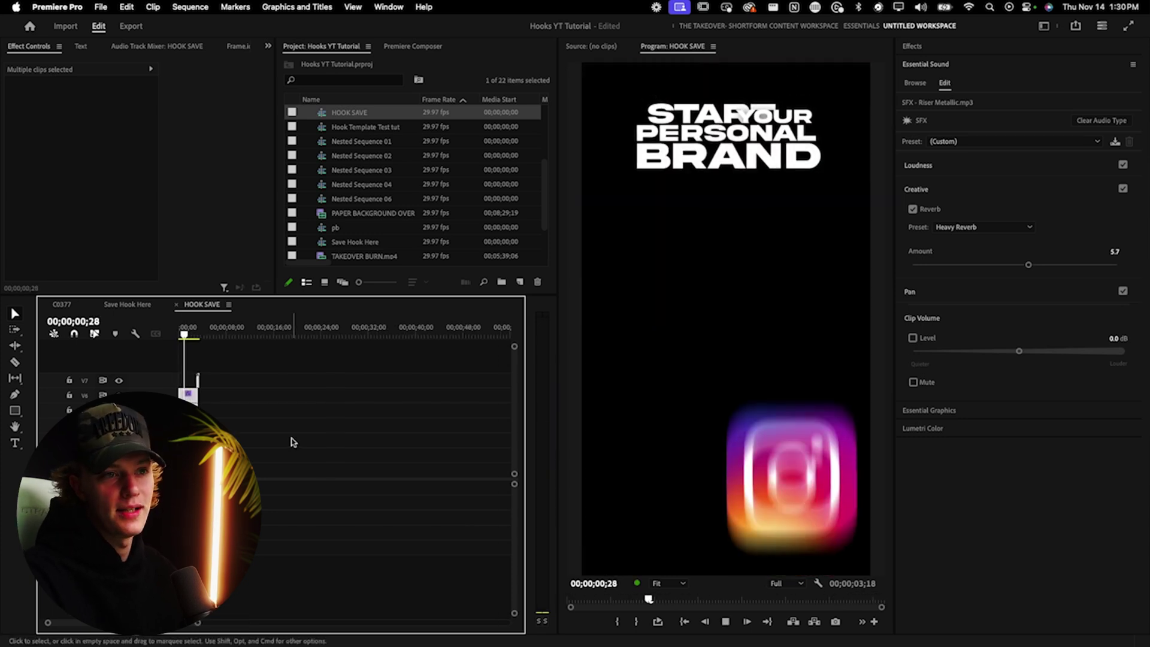
pyautogui.press('space')
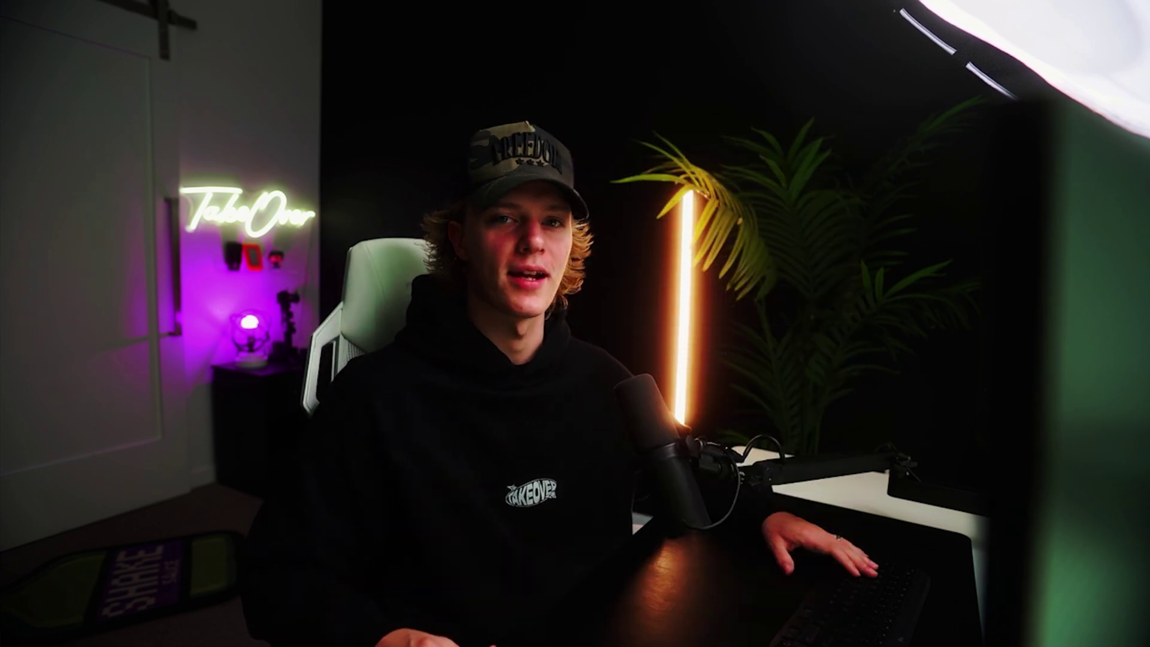
# Open the Project Manager and look through its sequence list and collection options
pyautogui.click(127, 6)
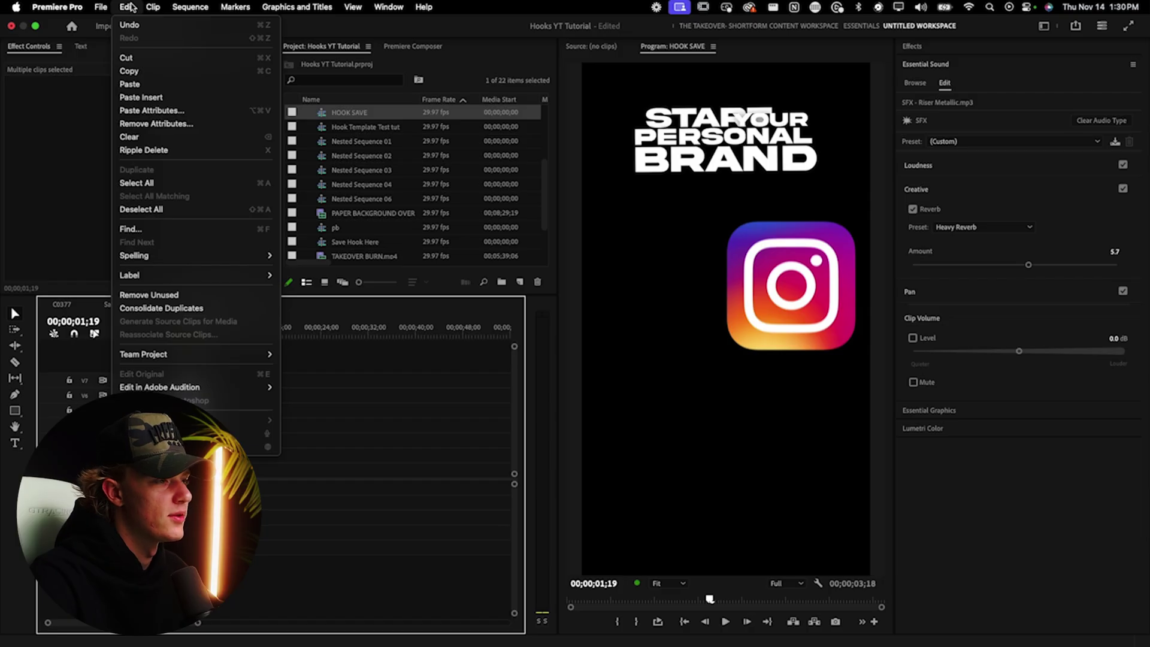
pyautogui.moveTo(101, 7)
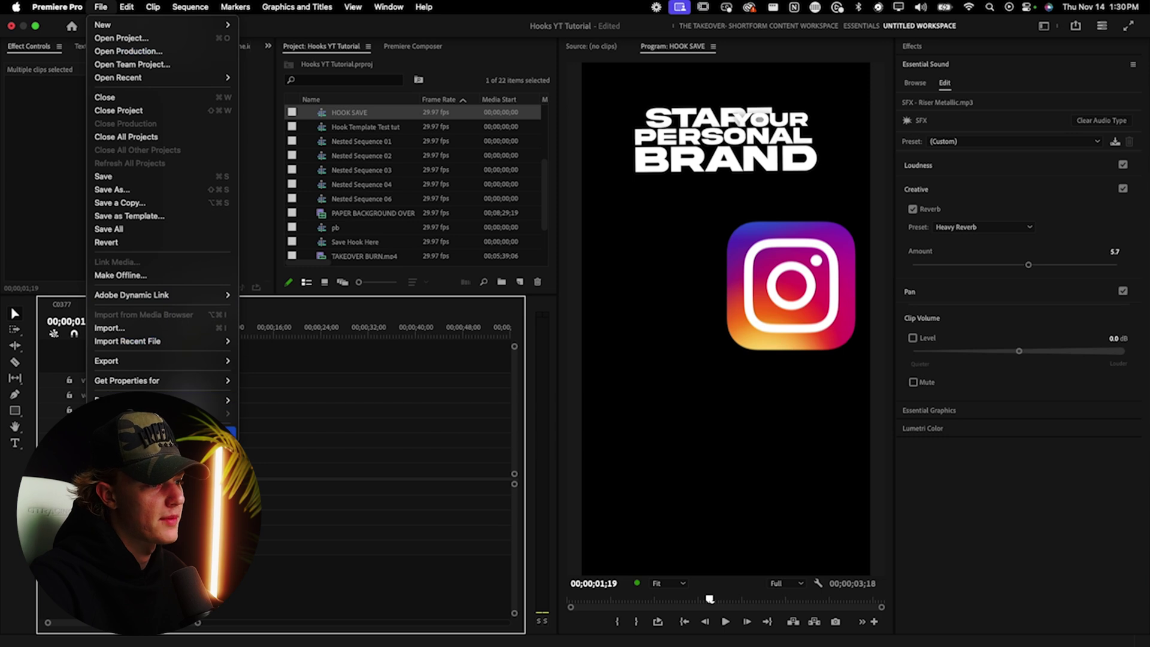
pyautogui.click(161, 432)
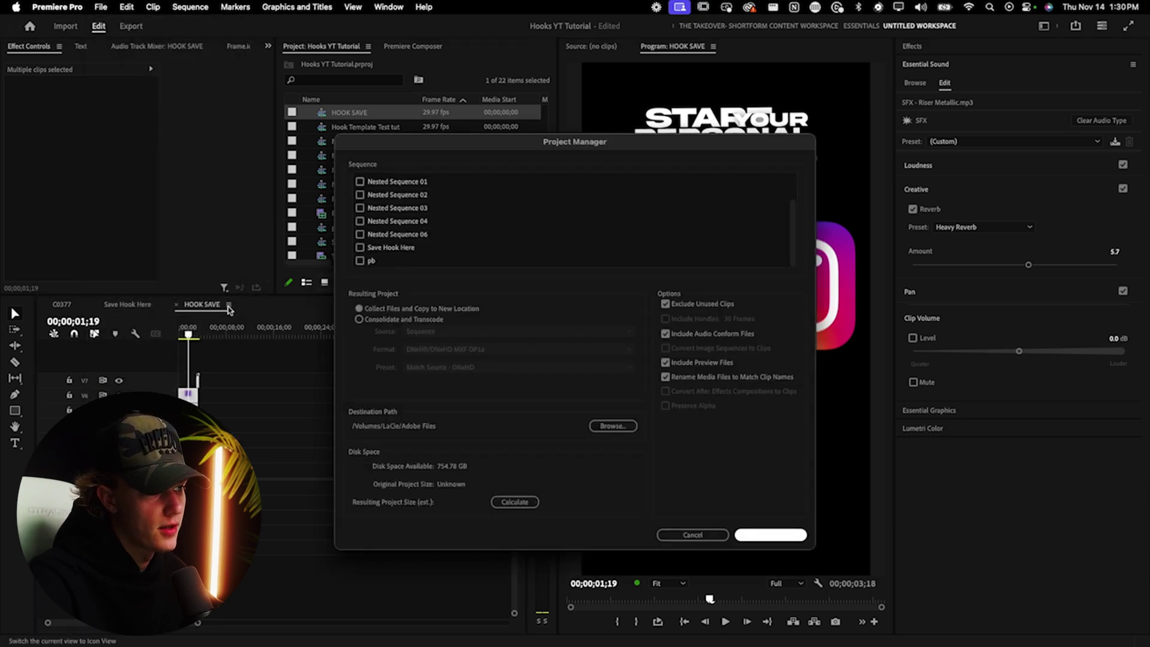
pyautogui.scroll(3, 408, 234)
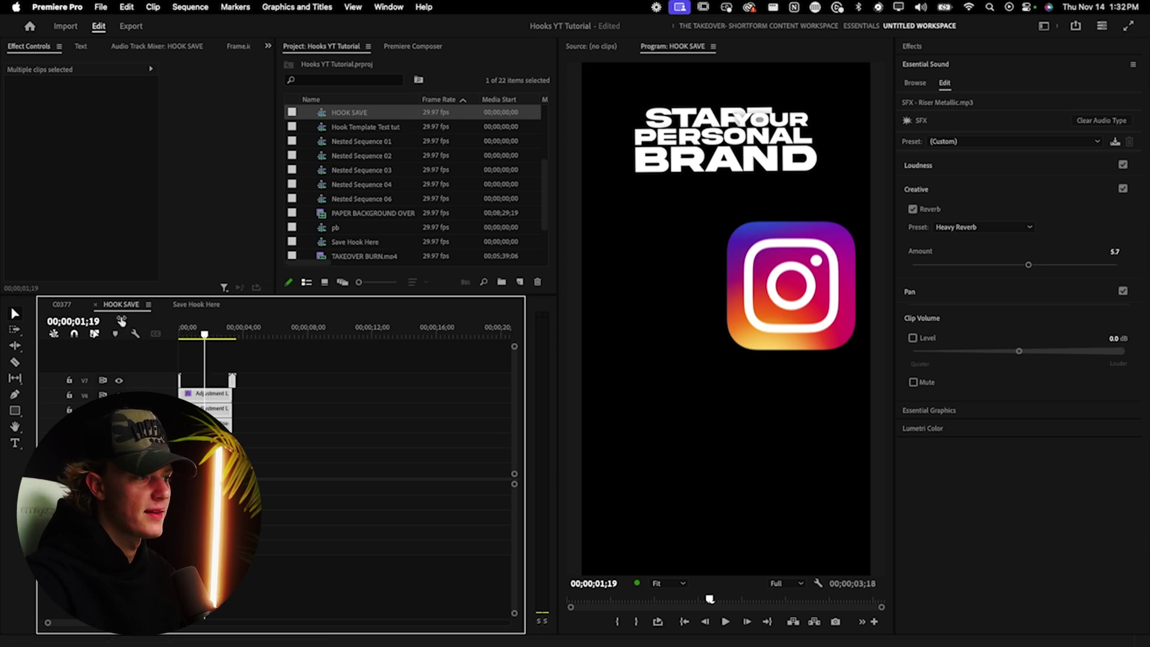
# Dock the HOOK SAVE timeline below the other sequences and copy all of its hook elements
pyautogui.moveTo(138, 419); pyautogui.dragTo(138, 588)
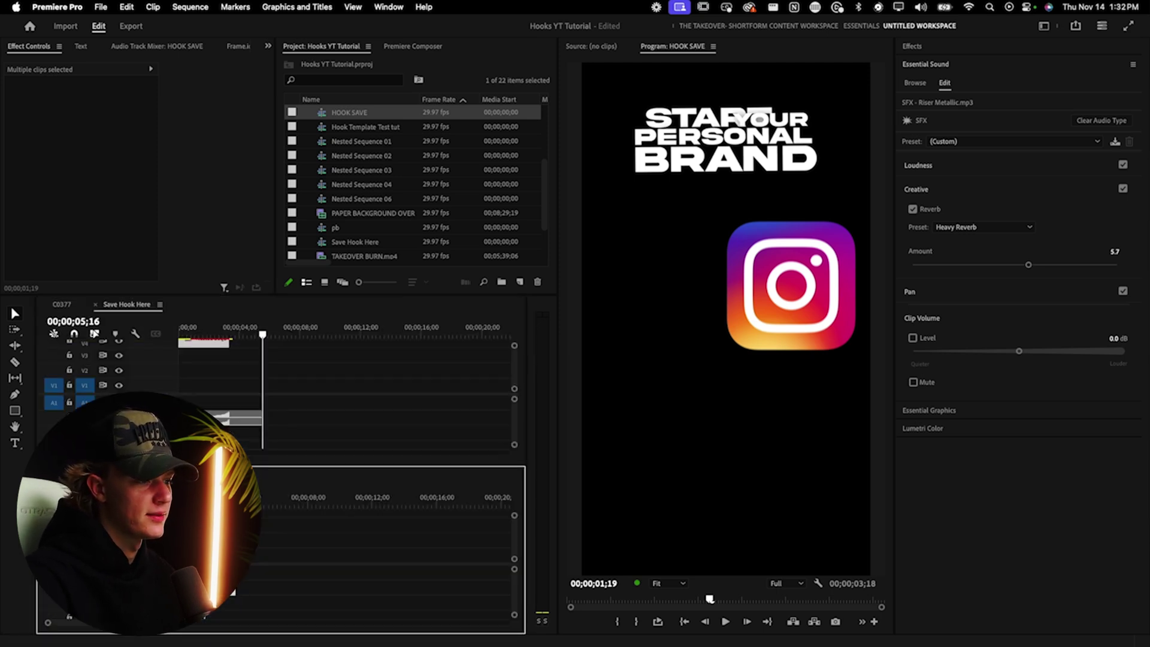
pyautogui.press('`')
pyautogui.moveTo(257, 217); pyautogui.dragTo(144, 424)
pyautogui.press('`')
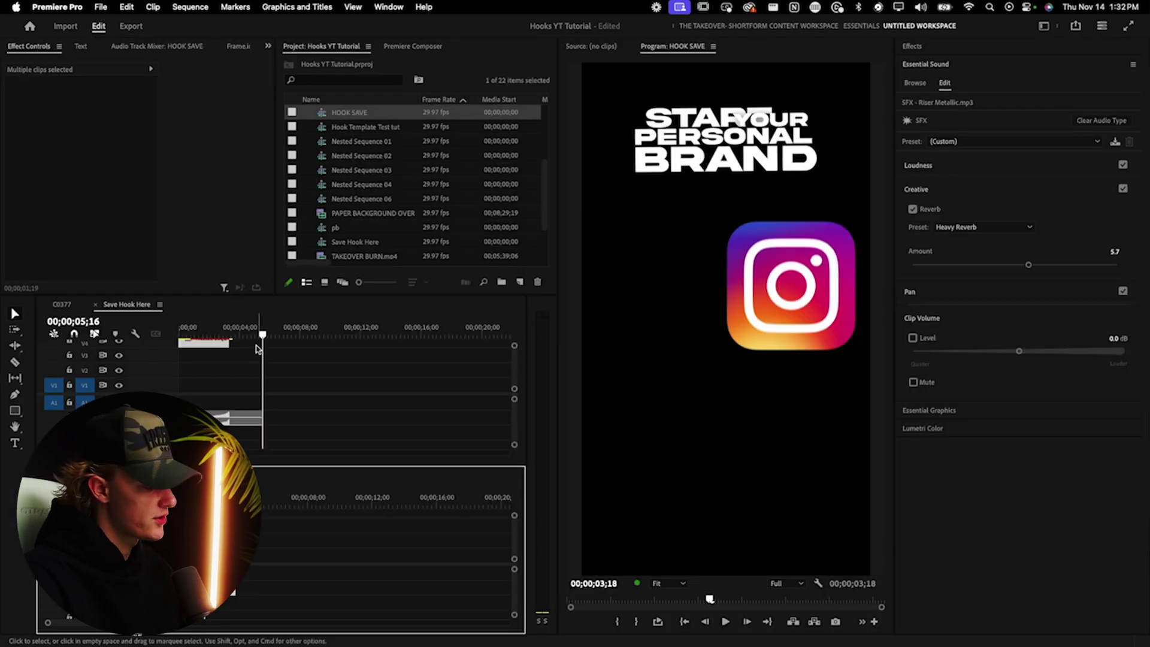
# Paste the hook elements above the C0377.MP4 footage in sequence C0377 and align them with the footage's start
pyautogui.click(269, 327)
pyautogui.click(61, 304)
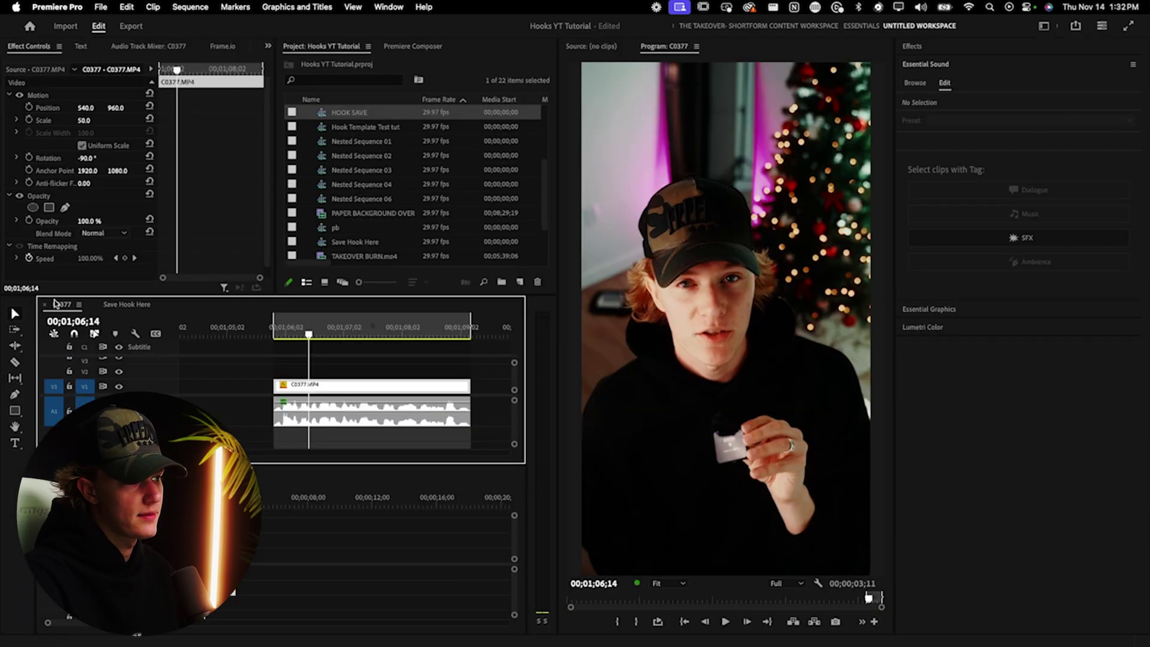
pyautogui.press('`')
pyautogui.press('super+v')
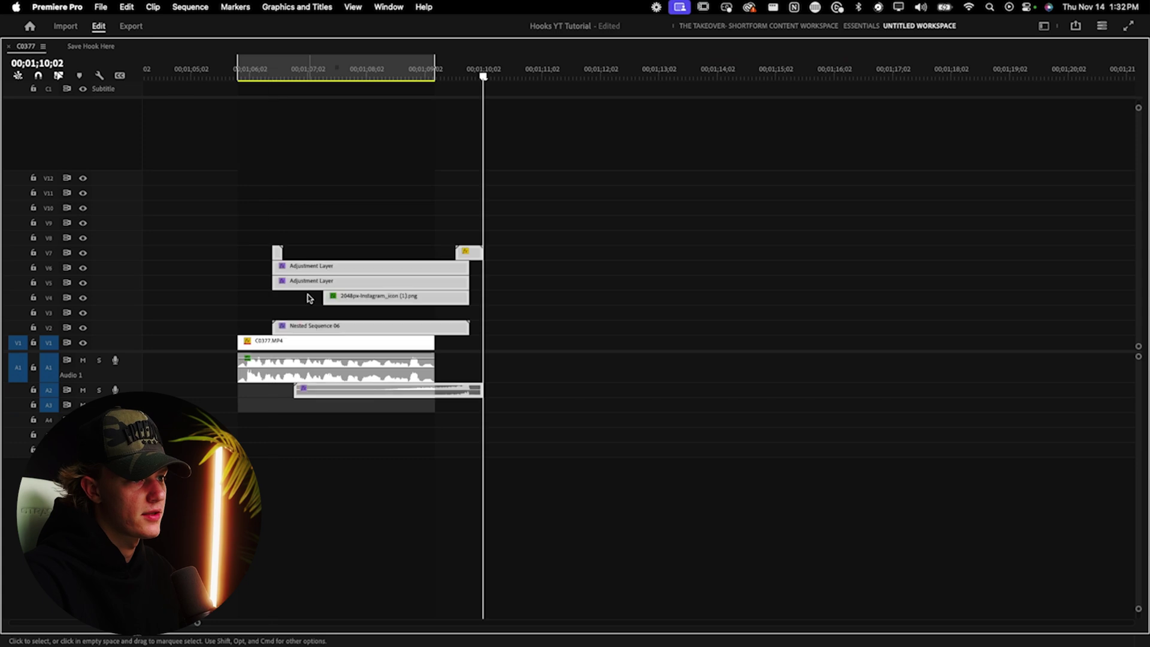
pyautogui.moveTo(333, 271); pyautogui.dragTo(298, 273)
pyautogui.press('`')
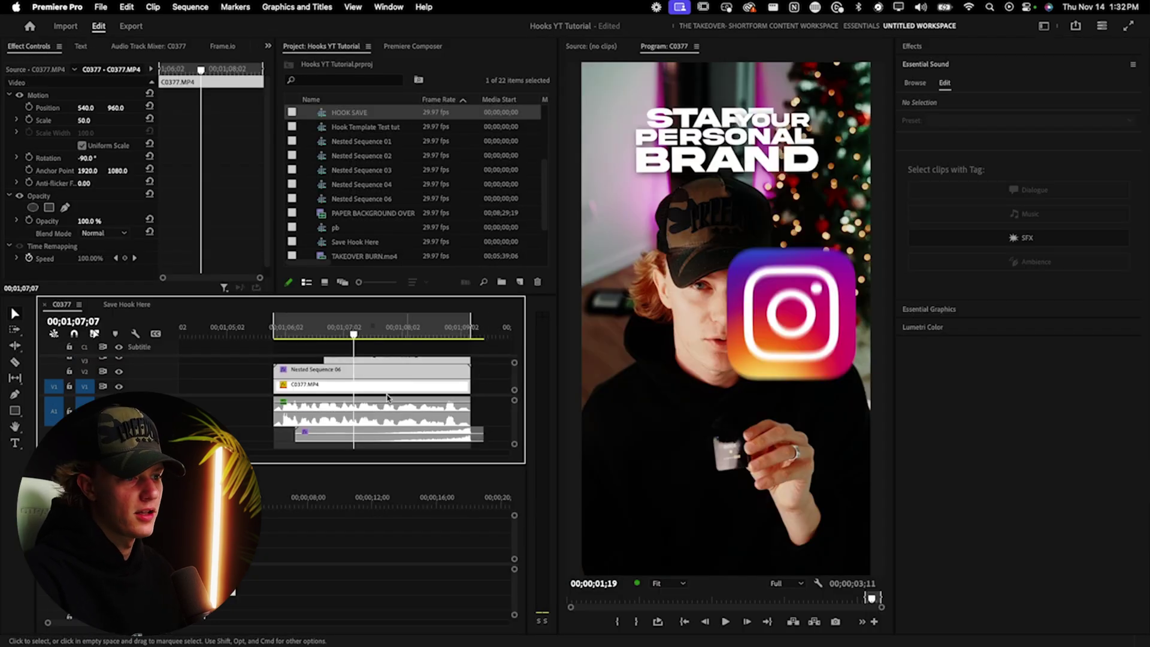
# Regroup the HOOK SAVE timeline with the other sequences and return to sequence C0377
pyautogui.scroll(1, 471, 386)
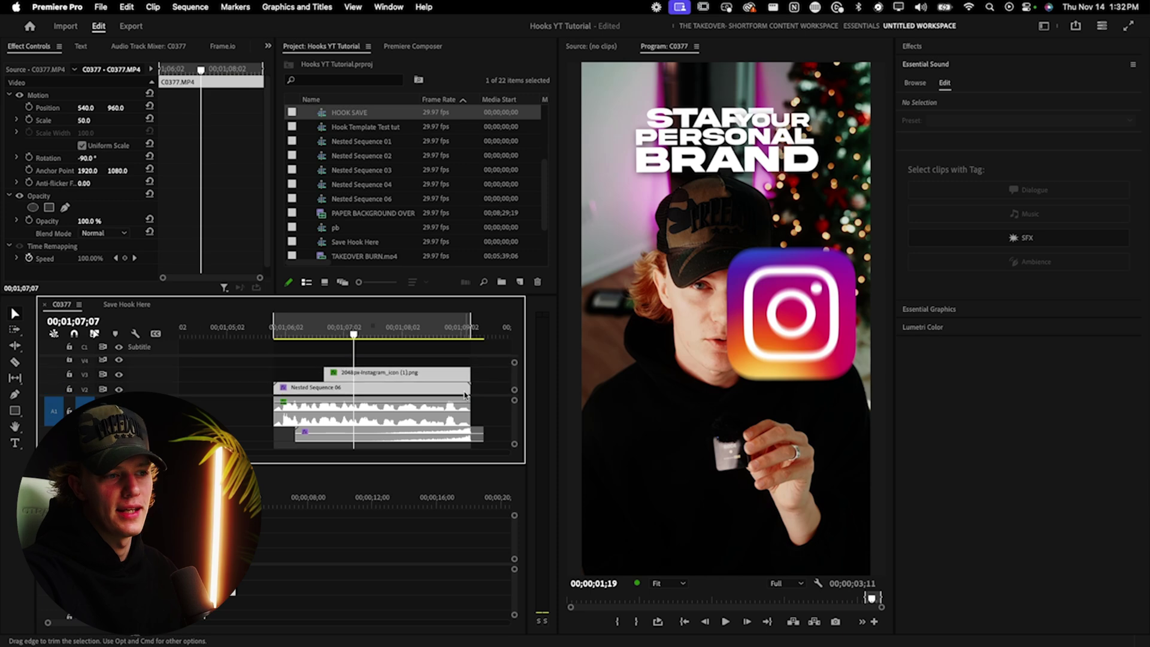
pyautogui.scroll(-1, 468, 389)
pyautogui.moveTo(67, 475); pyautogui.dragTo(145, 317)
pyautogui.click(120, 306)
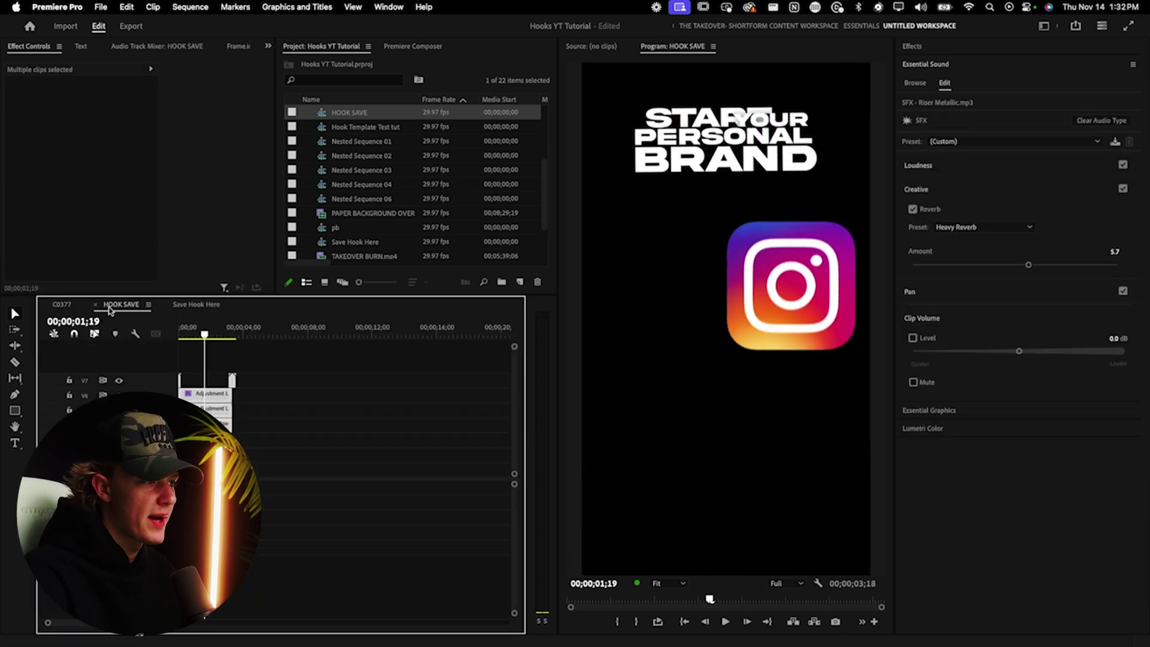
pyautogui.click(64, 306)
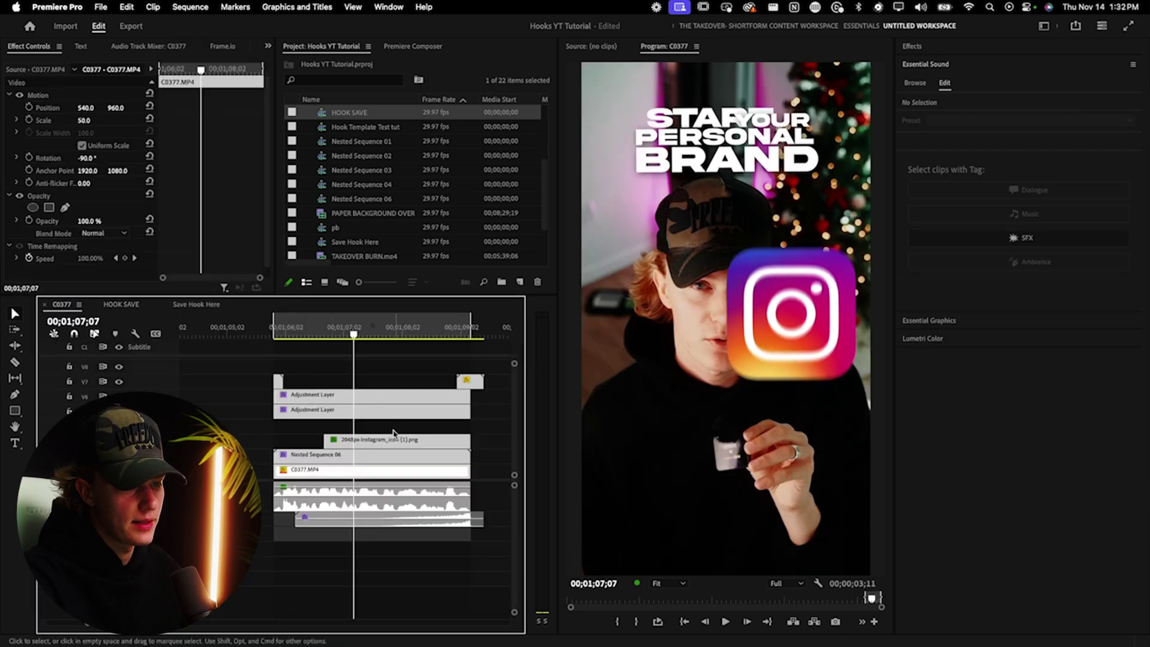
# Duplicate the C0377.MP4 footage onto the track above the Instagram icon and apply the Keyper effect to the duplicate
pyautogui.moveTo(360, 471); pyautogui.dragTo(377, 425)
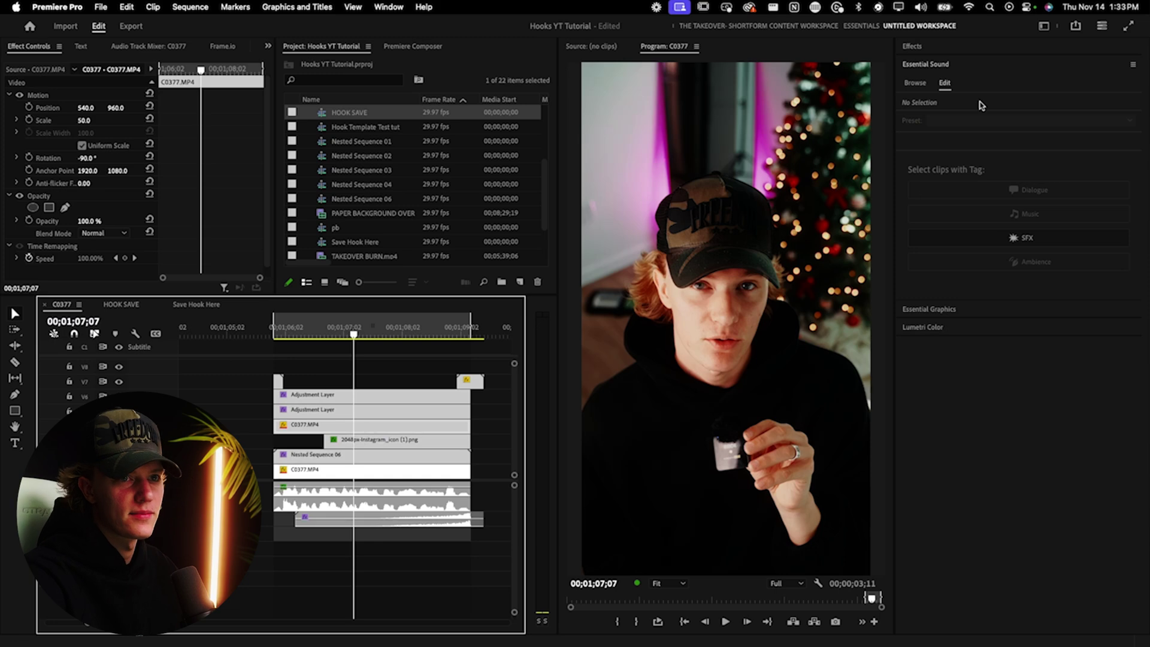
pyautogui.click(904, 45)
pyautogui.doubleClick(966, 65)
pyautogui.write('keyper')
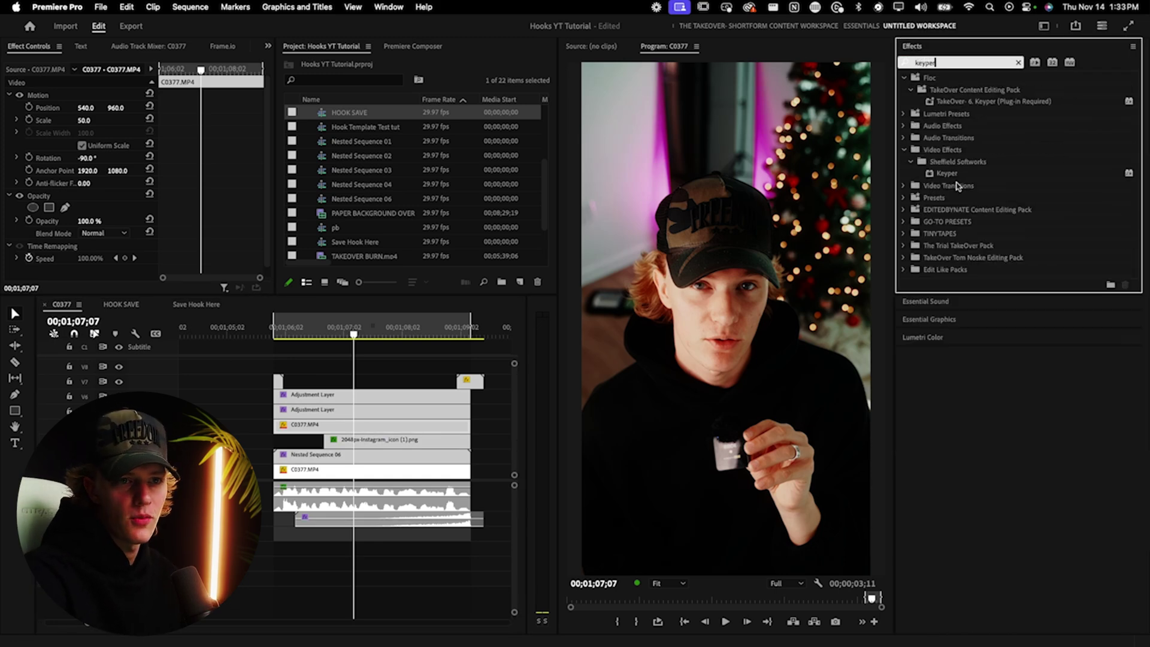
pyautogui.moveTo(948, 173); pyautogui.dragTo(341, 432)
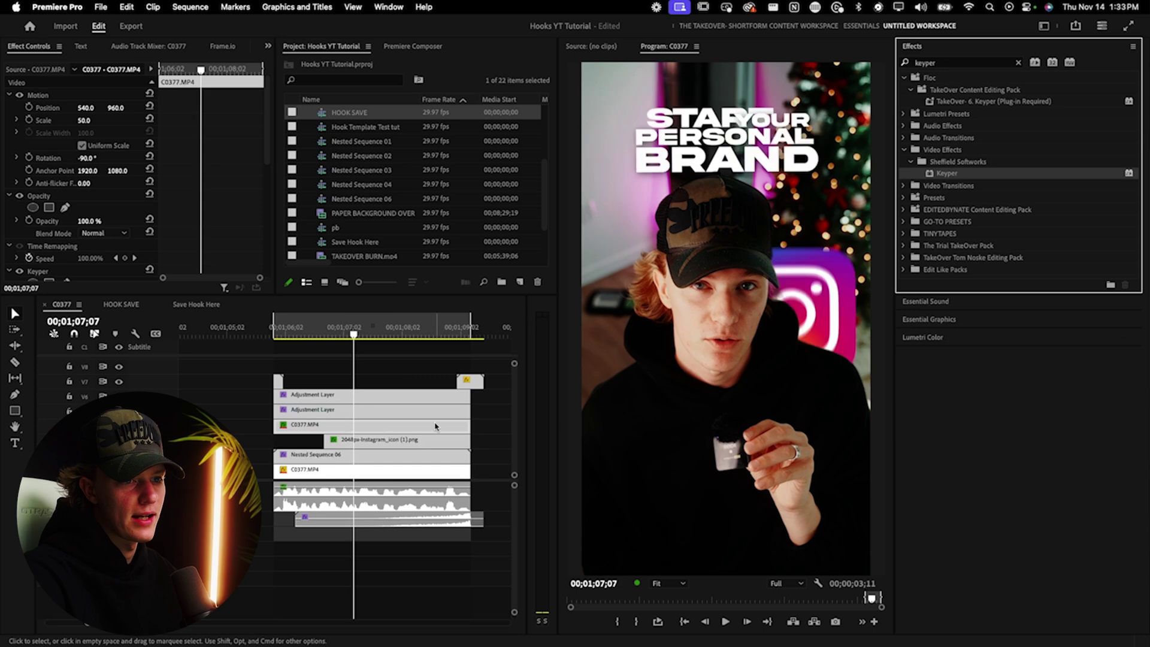
# Play the rebuilt hook from its start and inspect Nested Sequence 06 and the HOOK SAVE sequence
pyautogui.click(276, 332)
pyautogui.press('space')
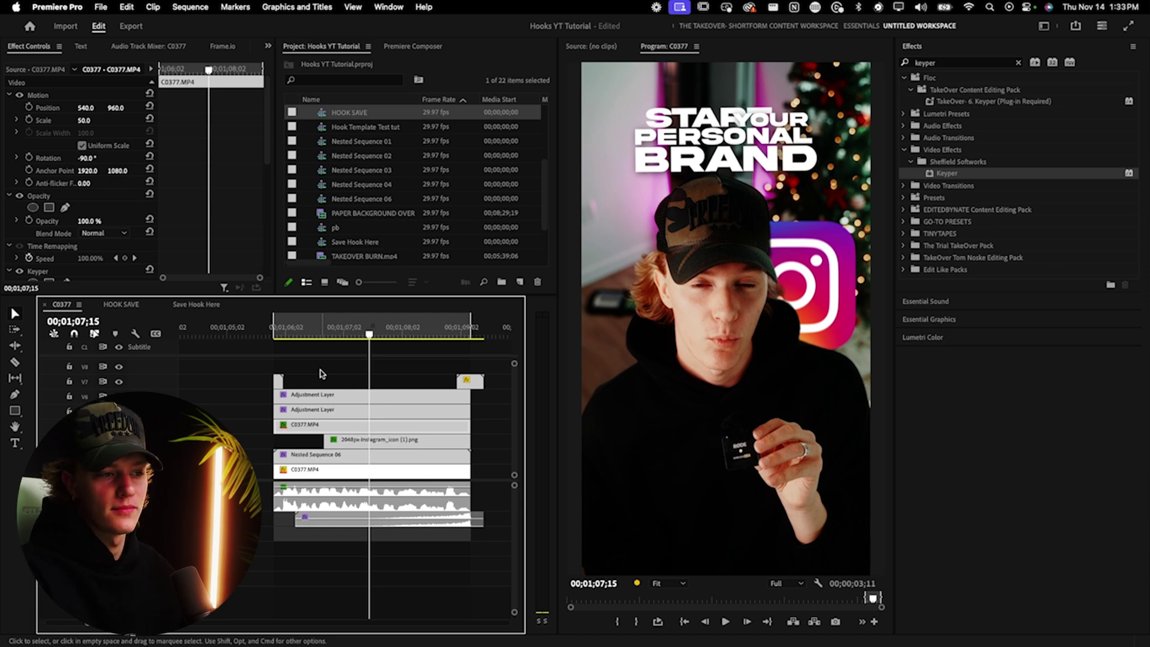
pyautogui.doubleClick(352, 459)
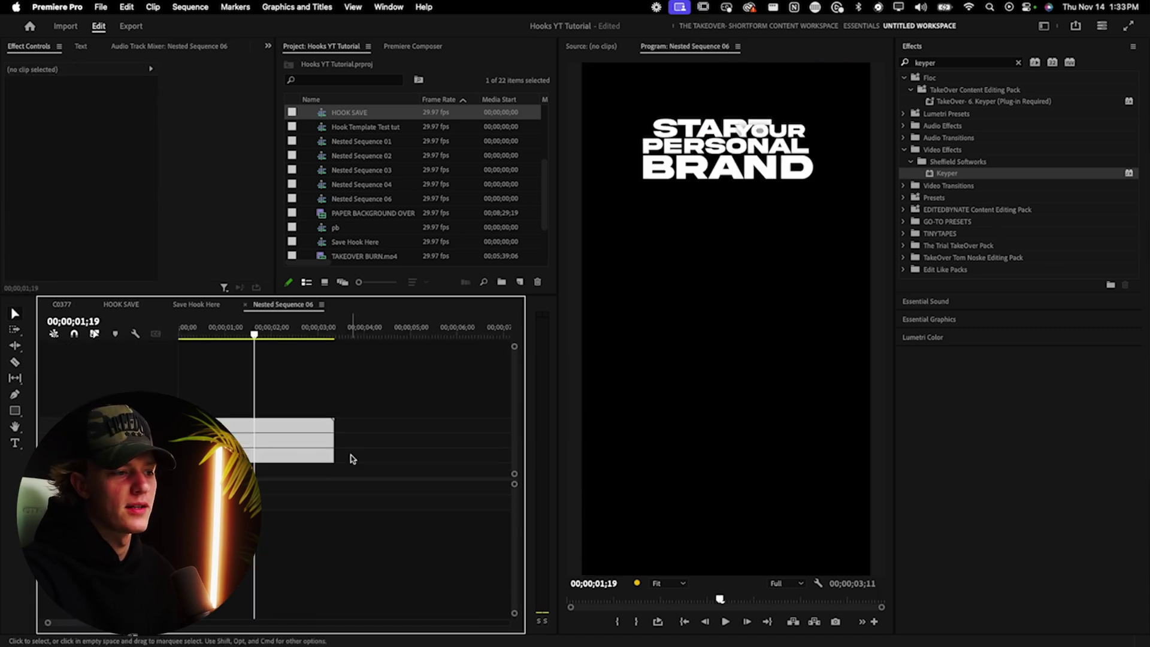
pyautogui.click(120, 305)
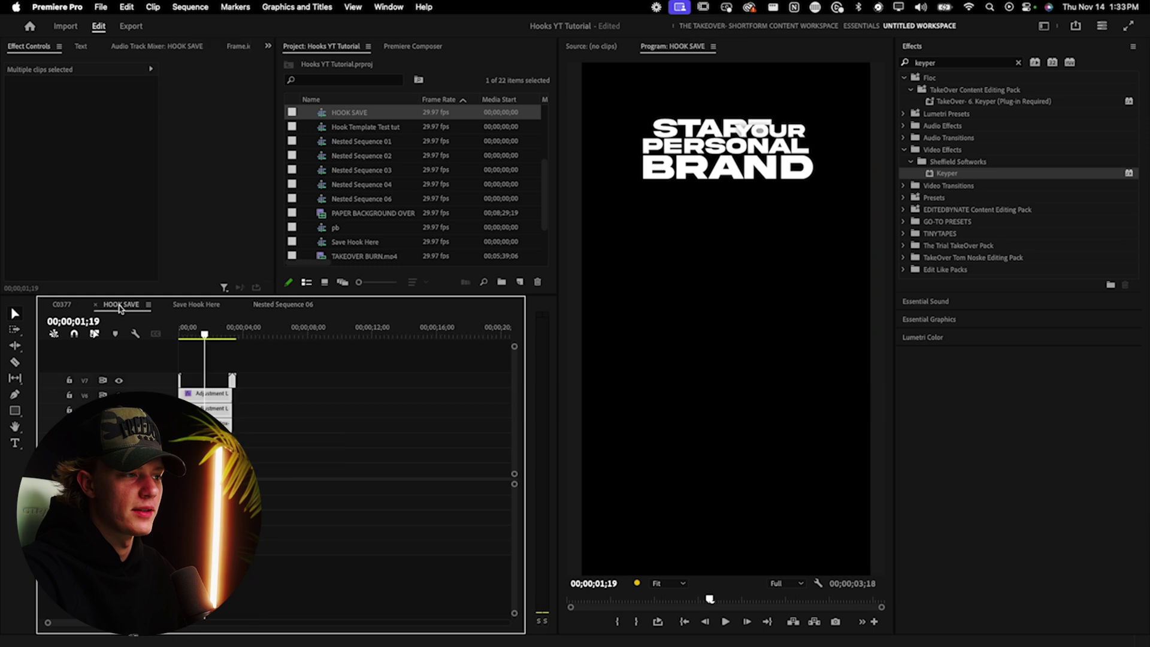